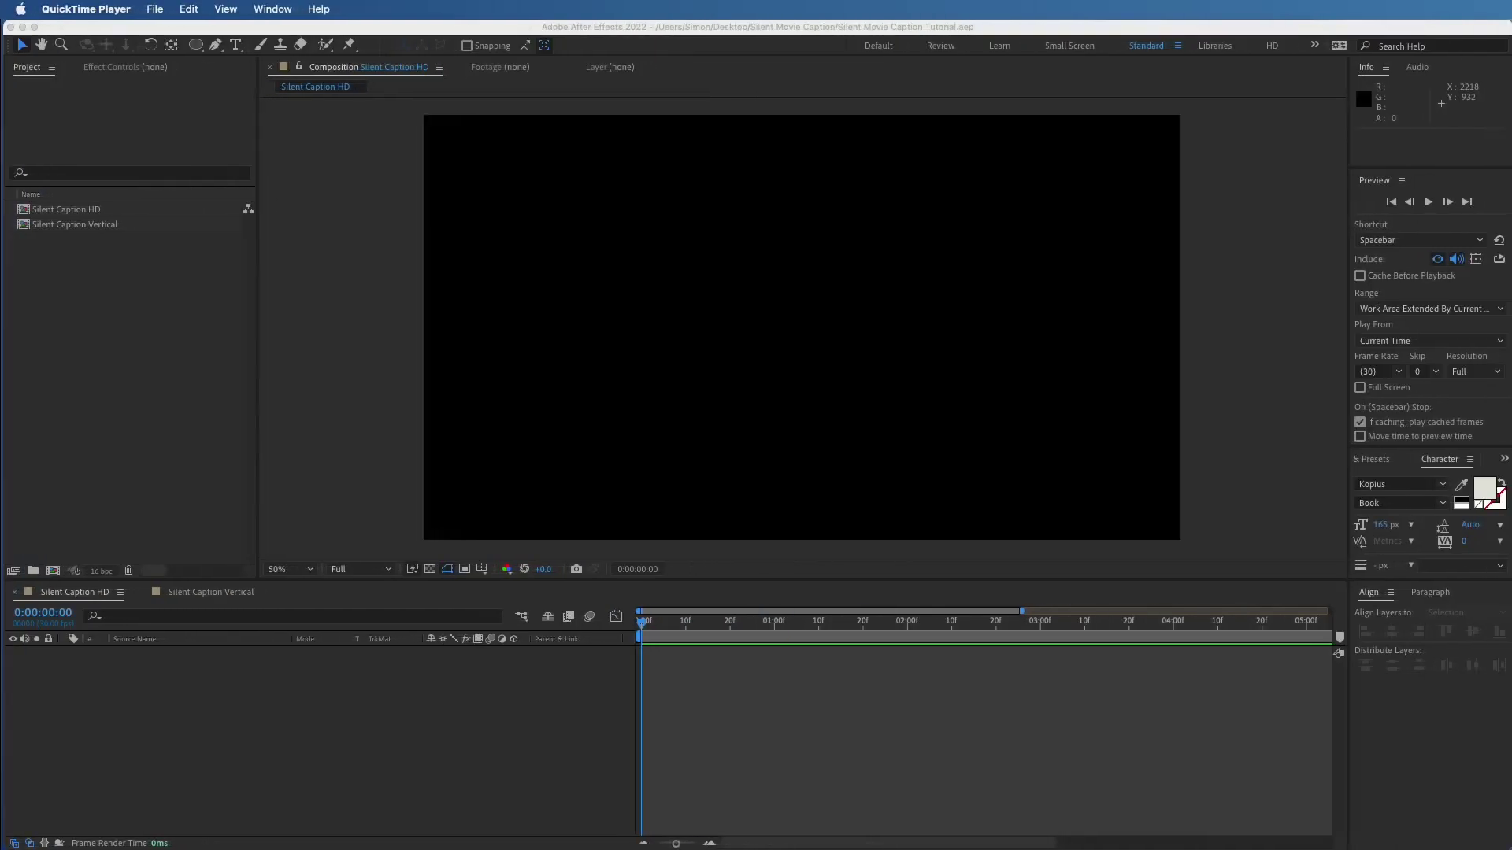
Activate After Effects and pick the Rectangle Tool from the shape tool flyout
click(1009, 756)
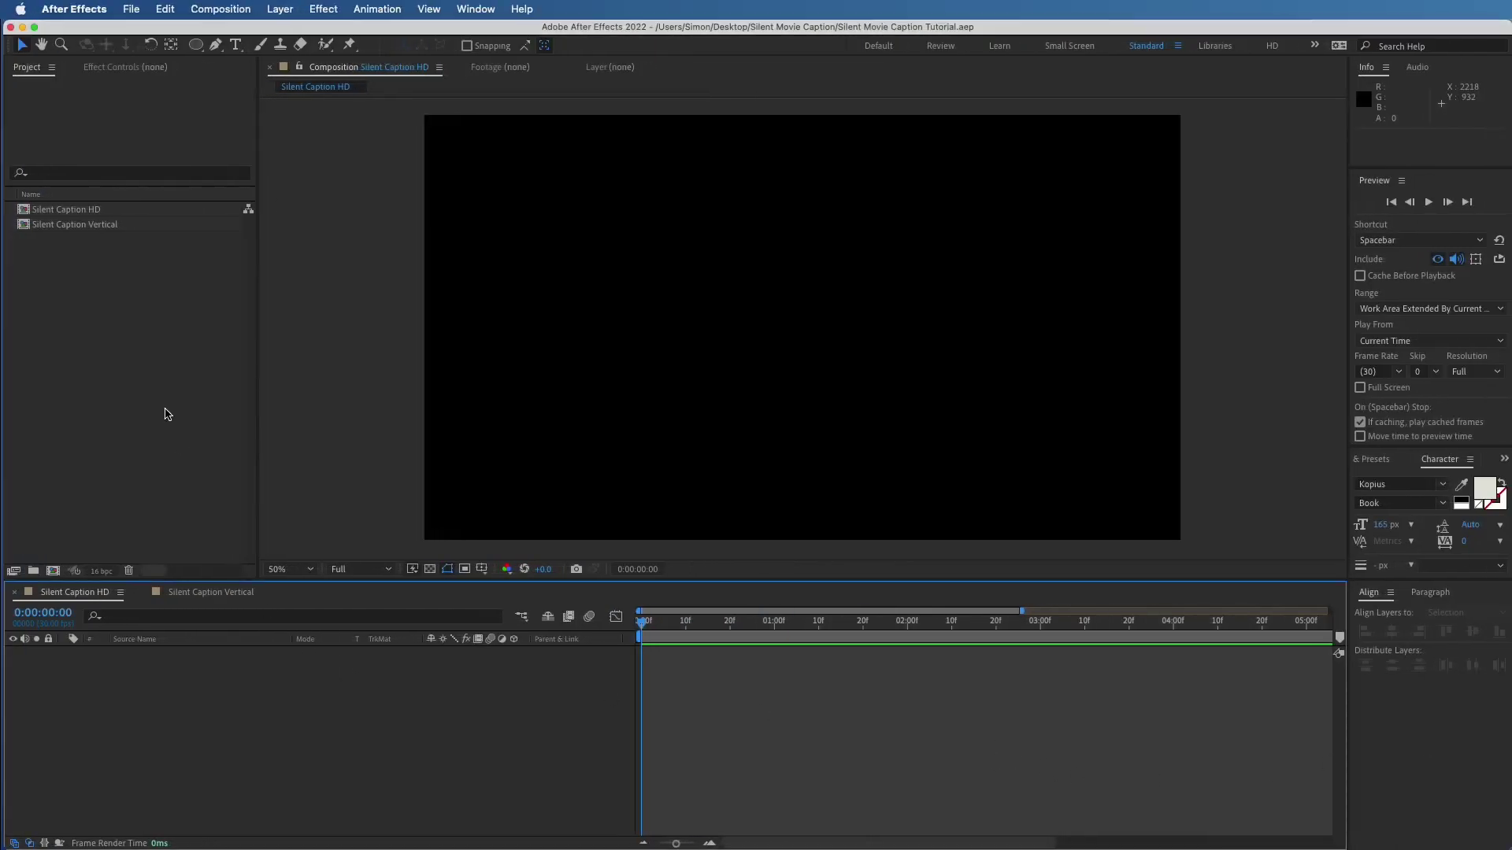
drag(196, 45, 252, 45)
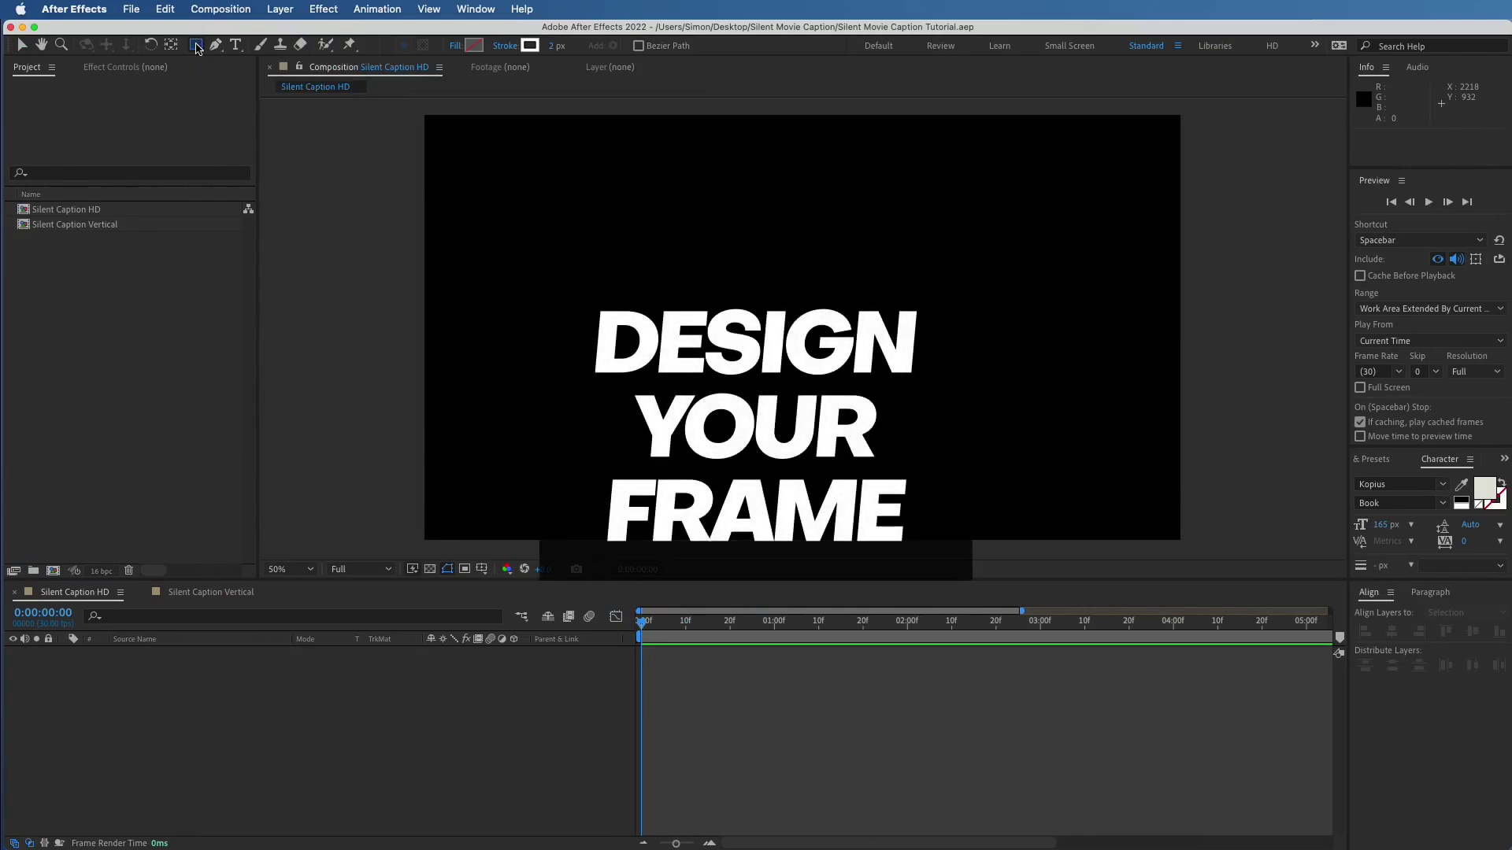
Create Shape Layer 1 with a comp-sized rectangle and set its path size to 1730 × 900
double_click(196, 45)
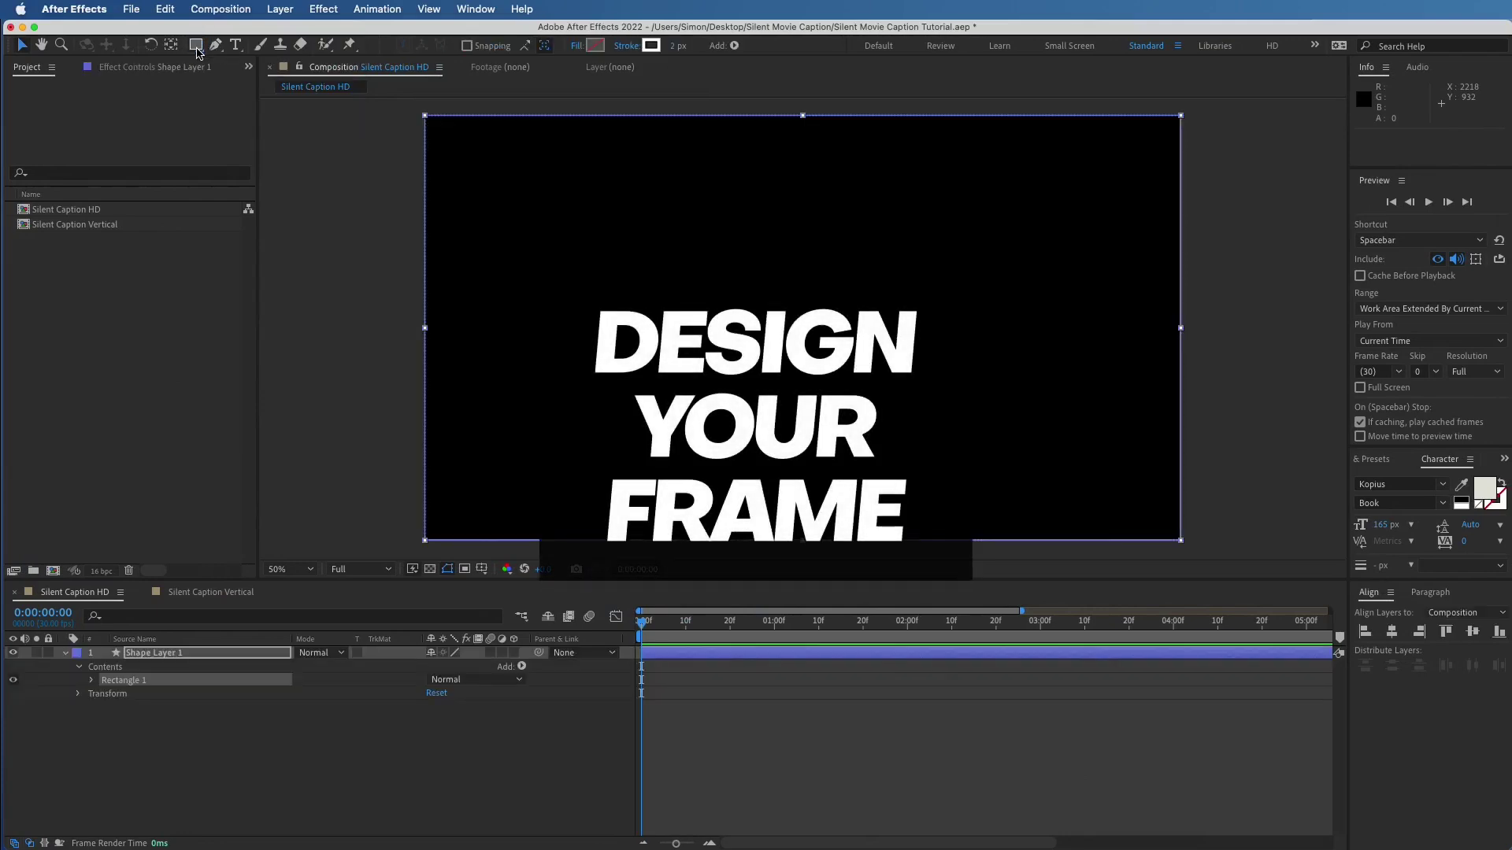
click(93, 681)
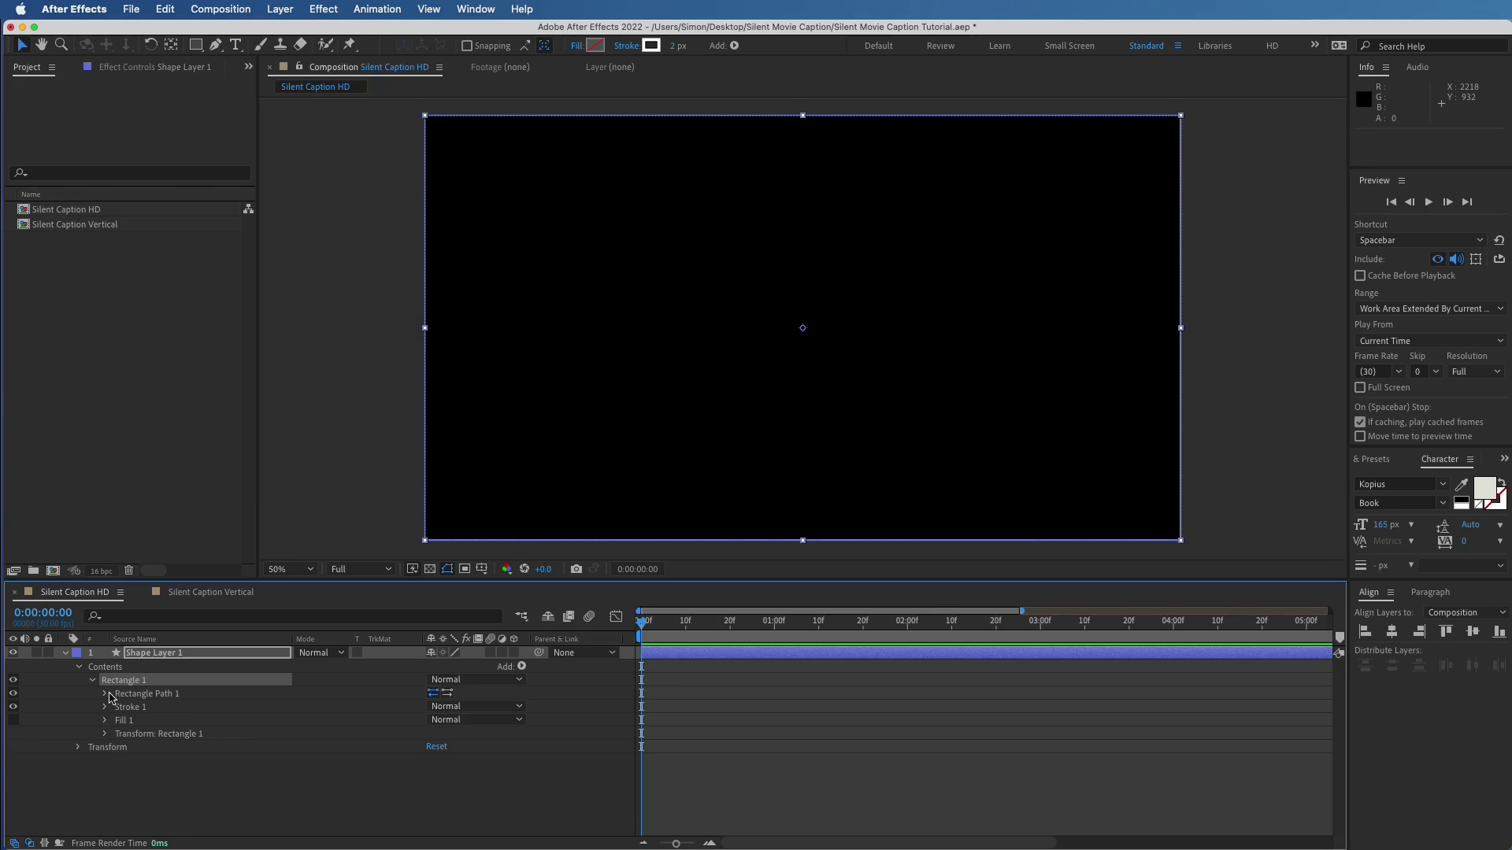
click(109, 695)
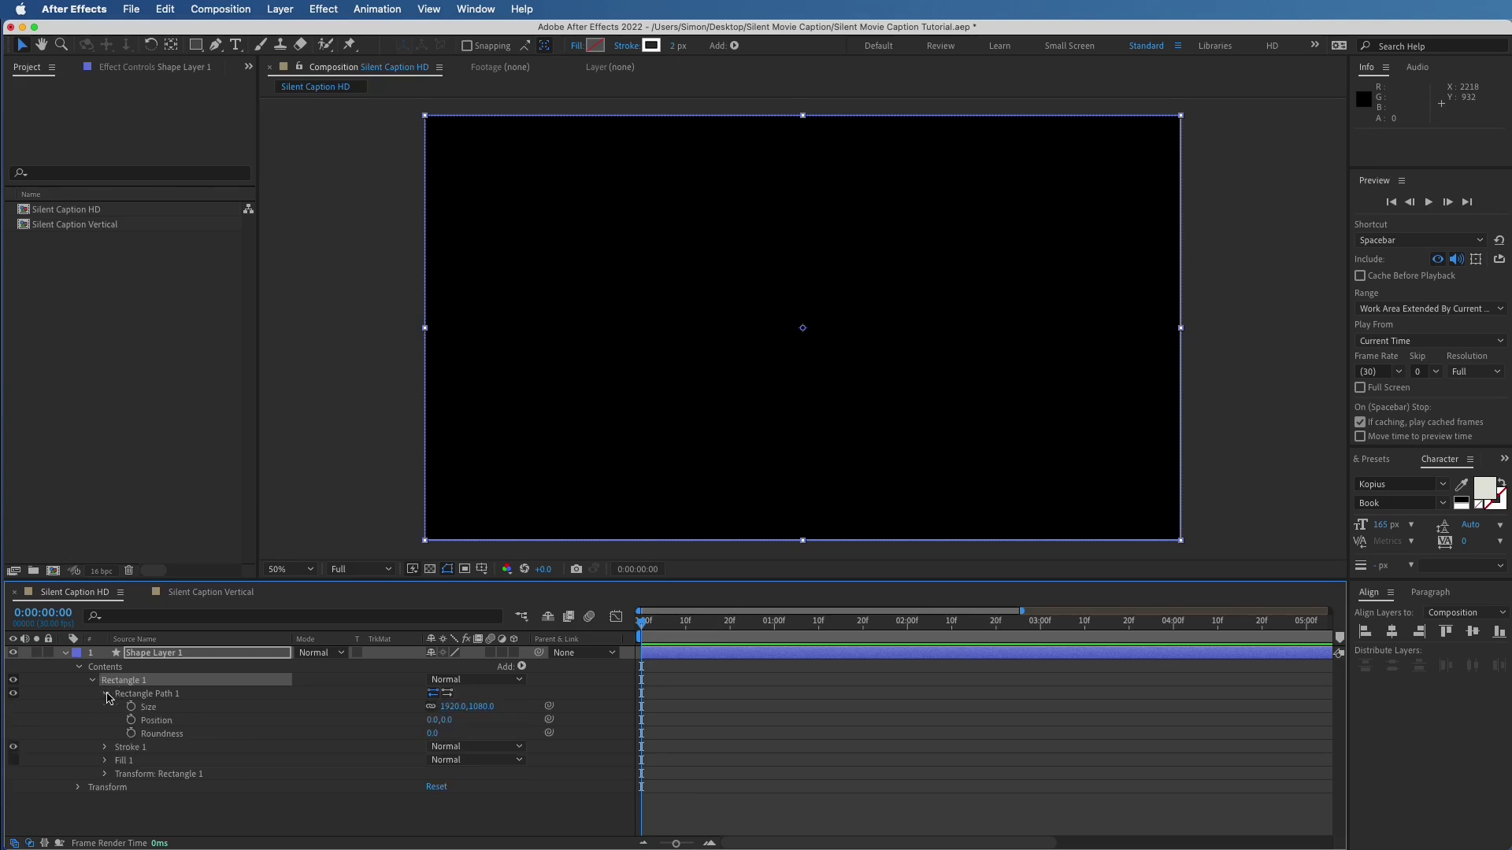
click(449, 708)
text(1730)
key(Tab)
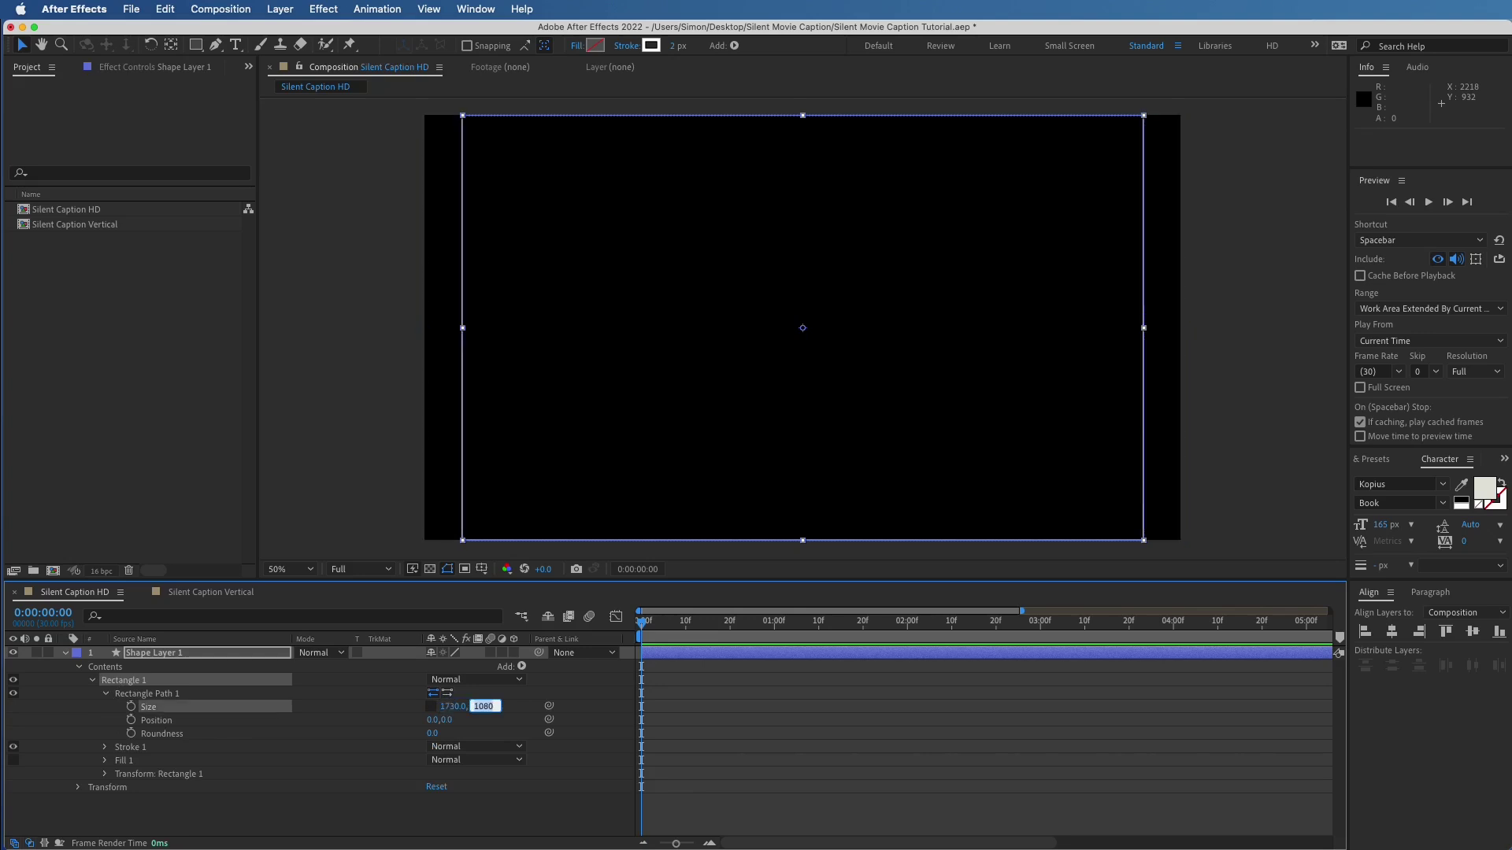
text(9)
click(464, 802)
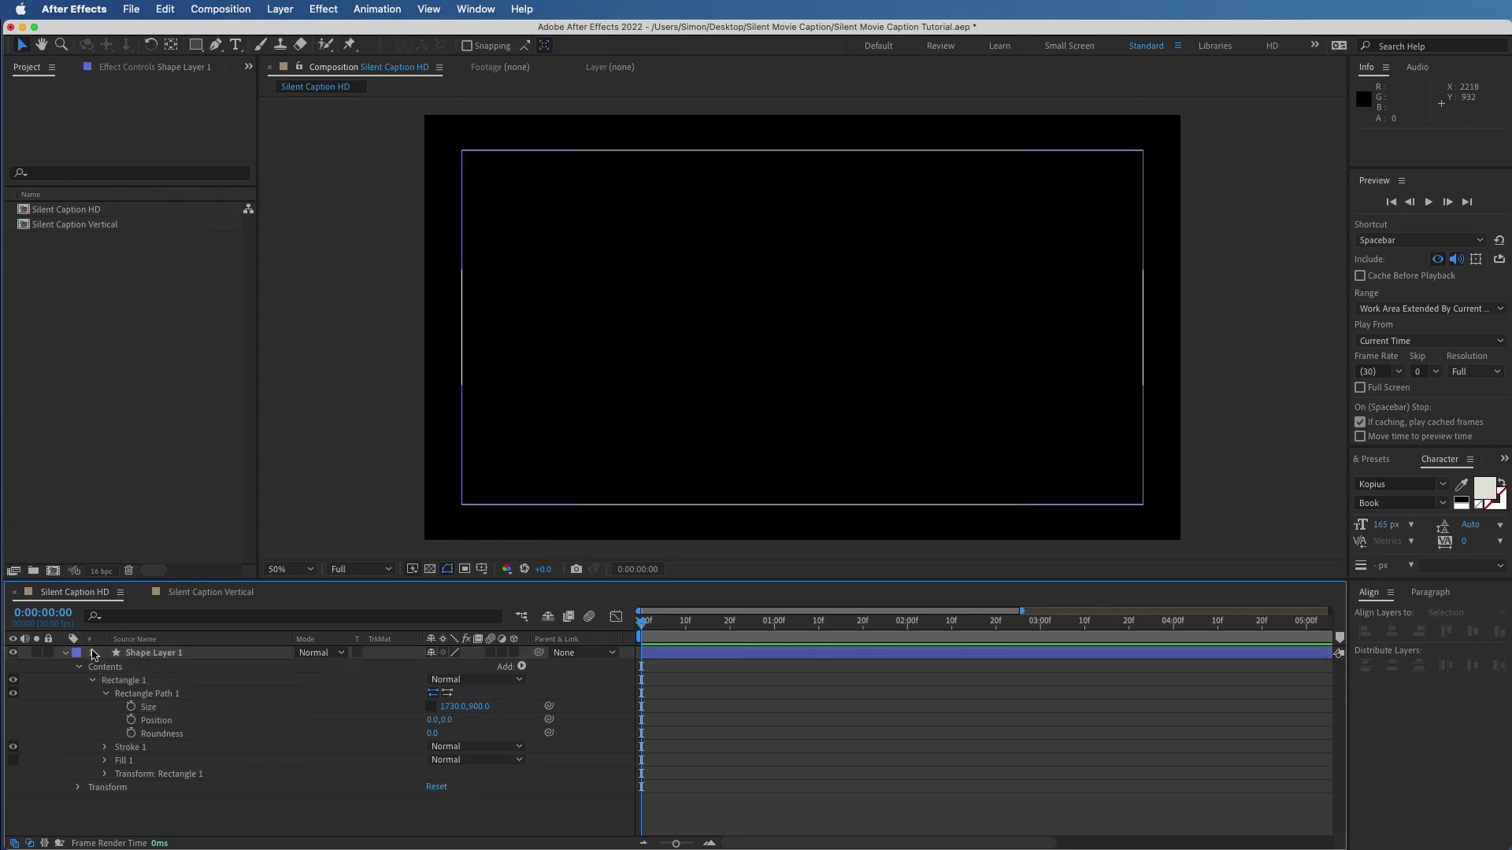
click(64, 653)
click(143, 654)
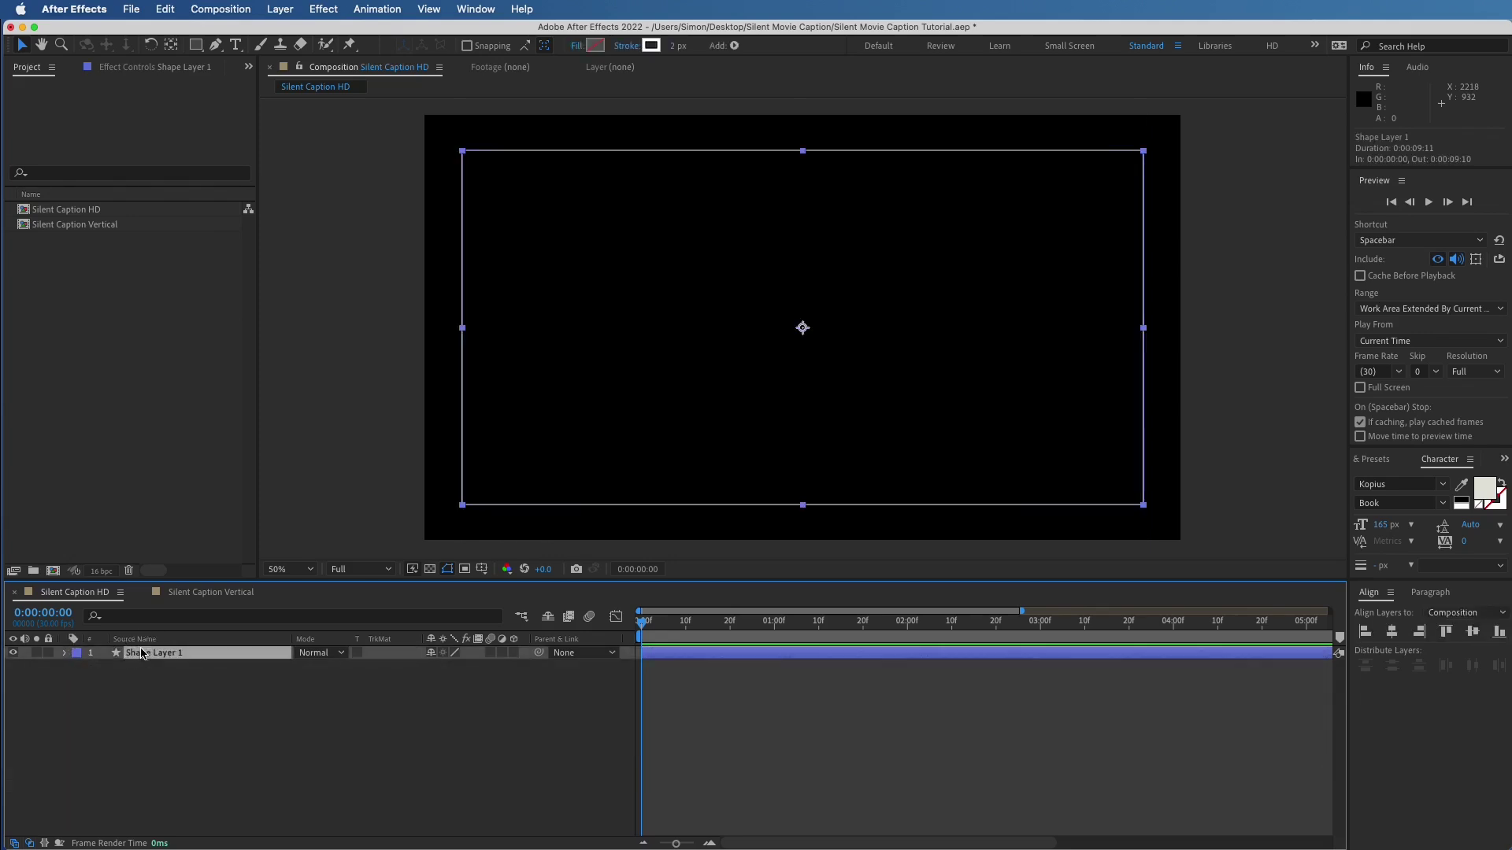
Duplicate Shape Layer 1 and resize the copy's rectangle to 1770 × 860
key(super+d)
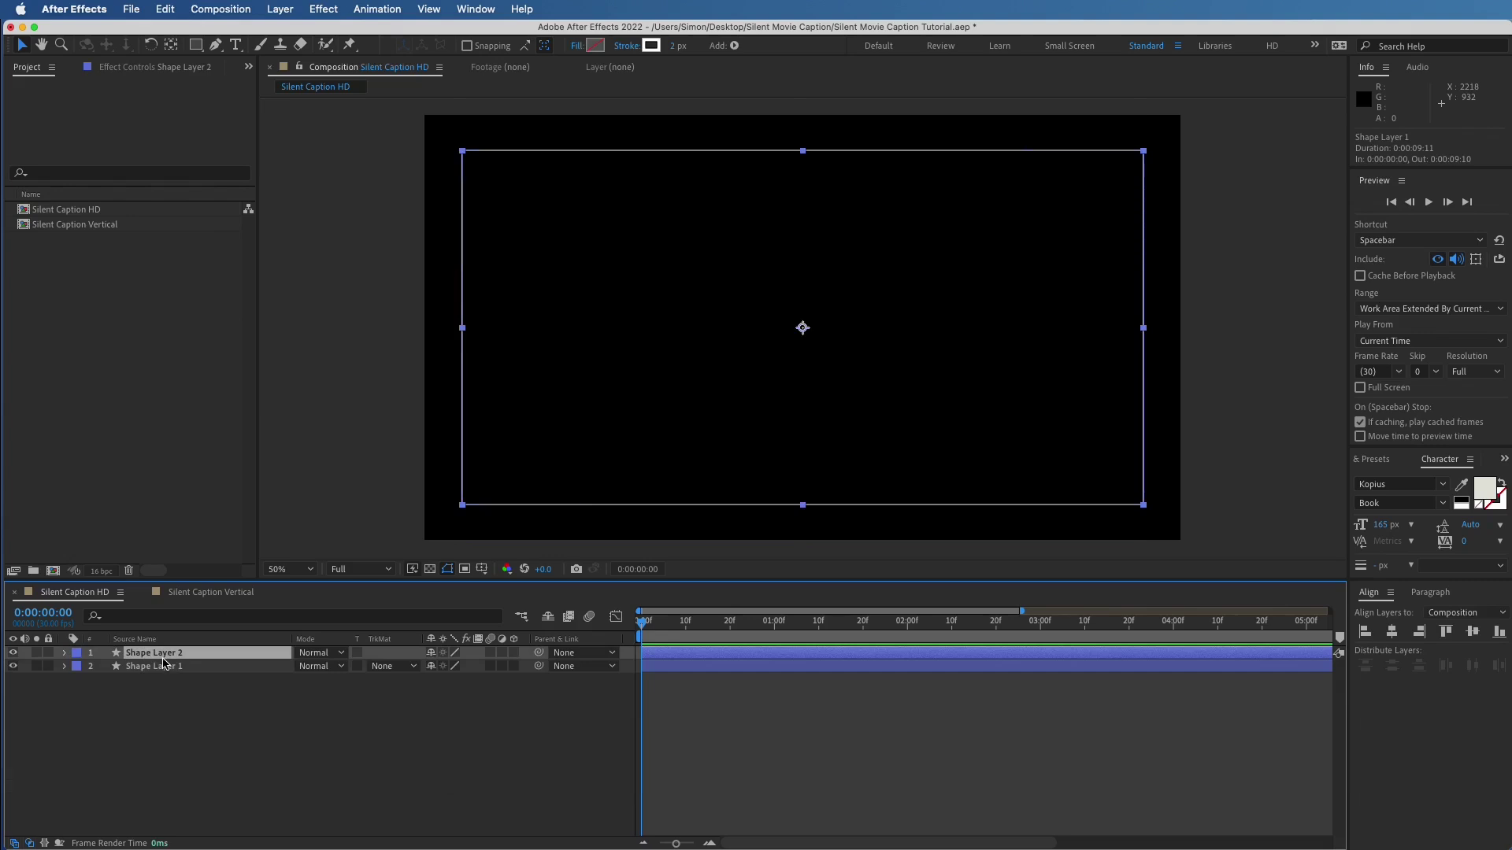
key(u)
key(u)
click(439, 769)
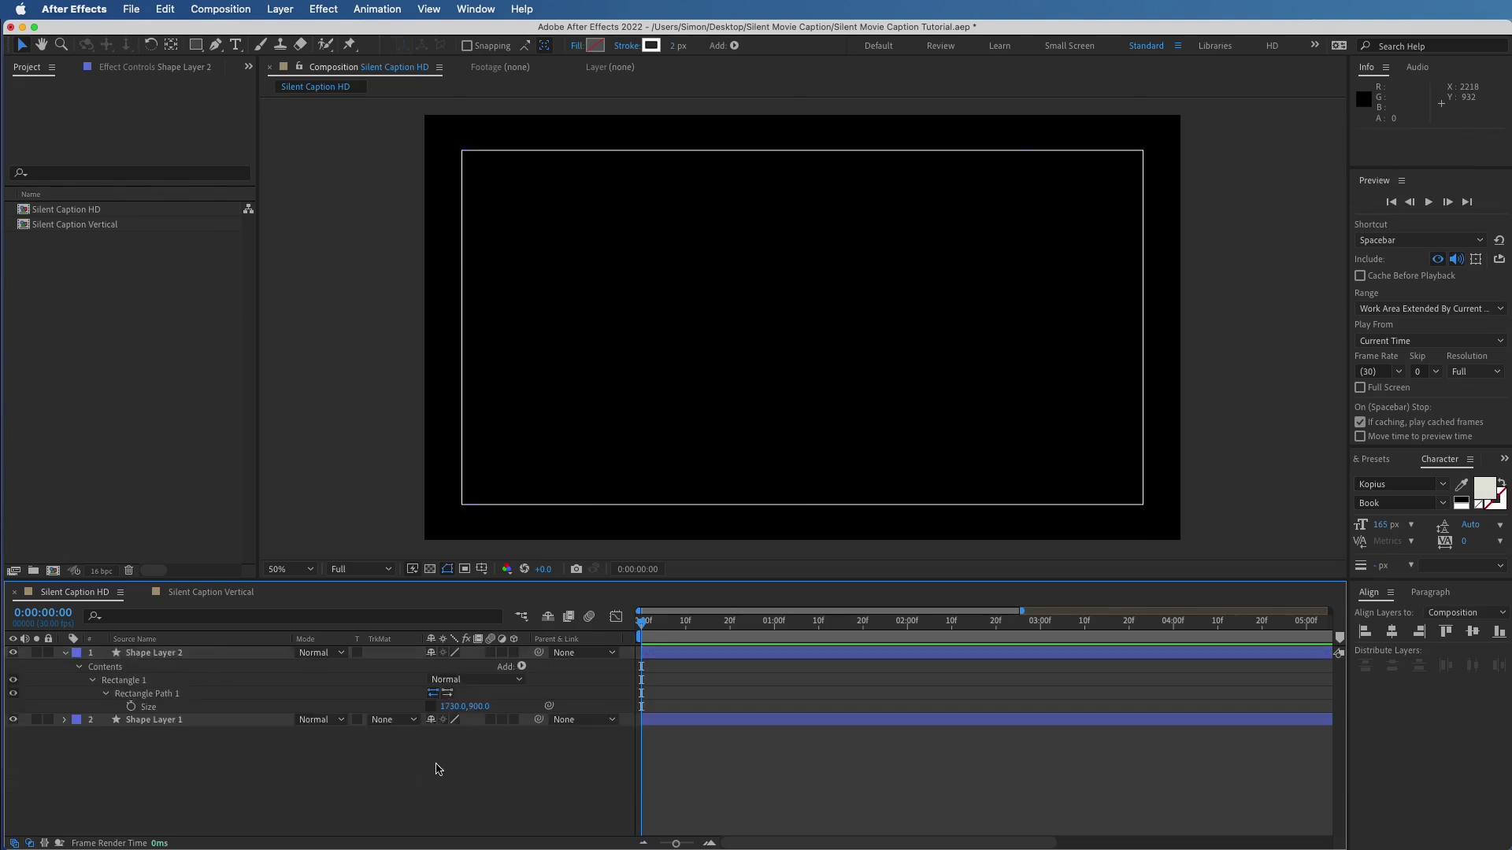
click(454, 707)
text(1)
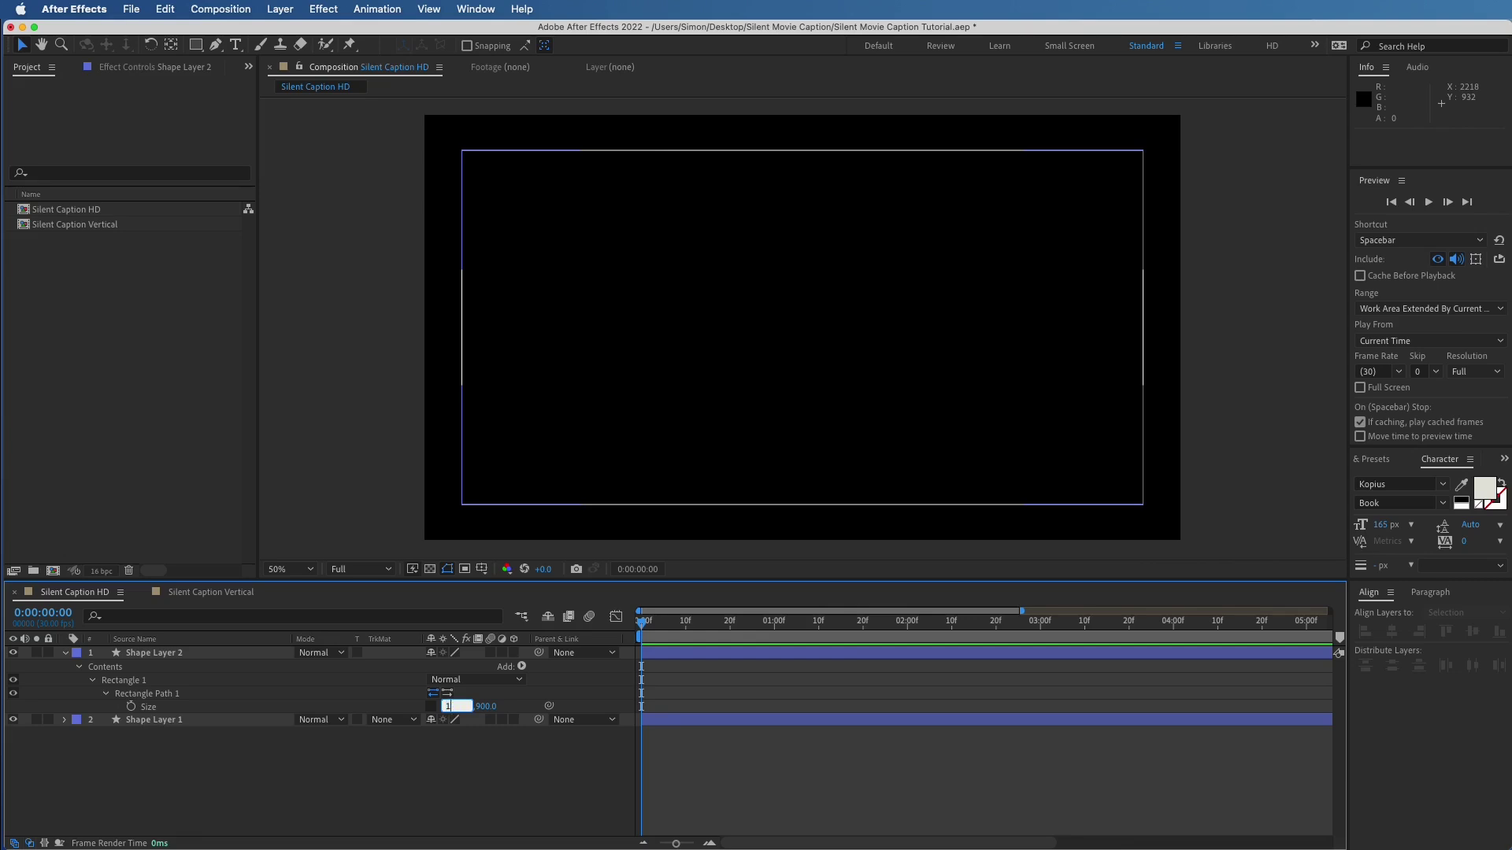
key(Tab)
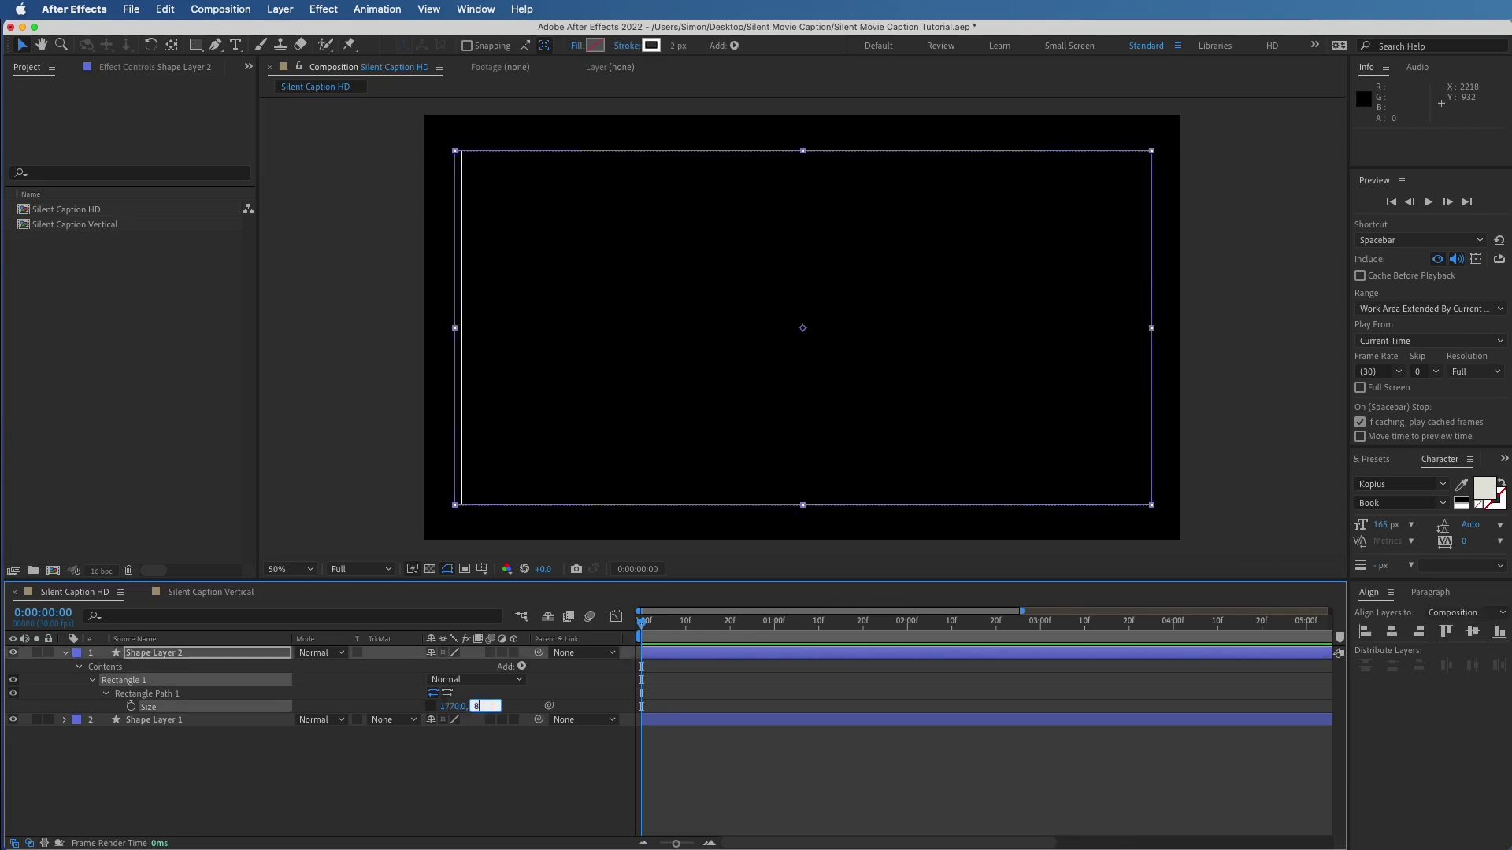
text(60.0)
click(432, 763)
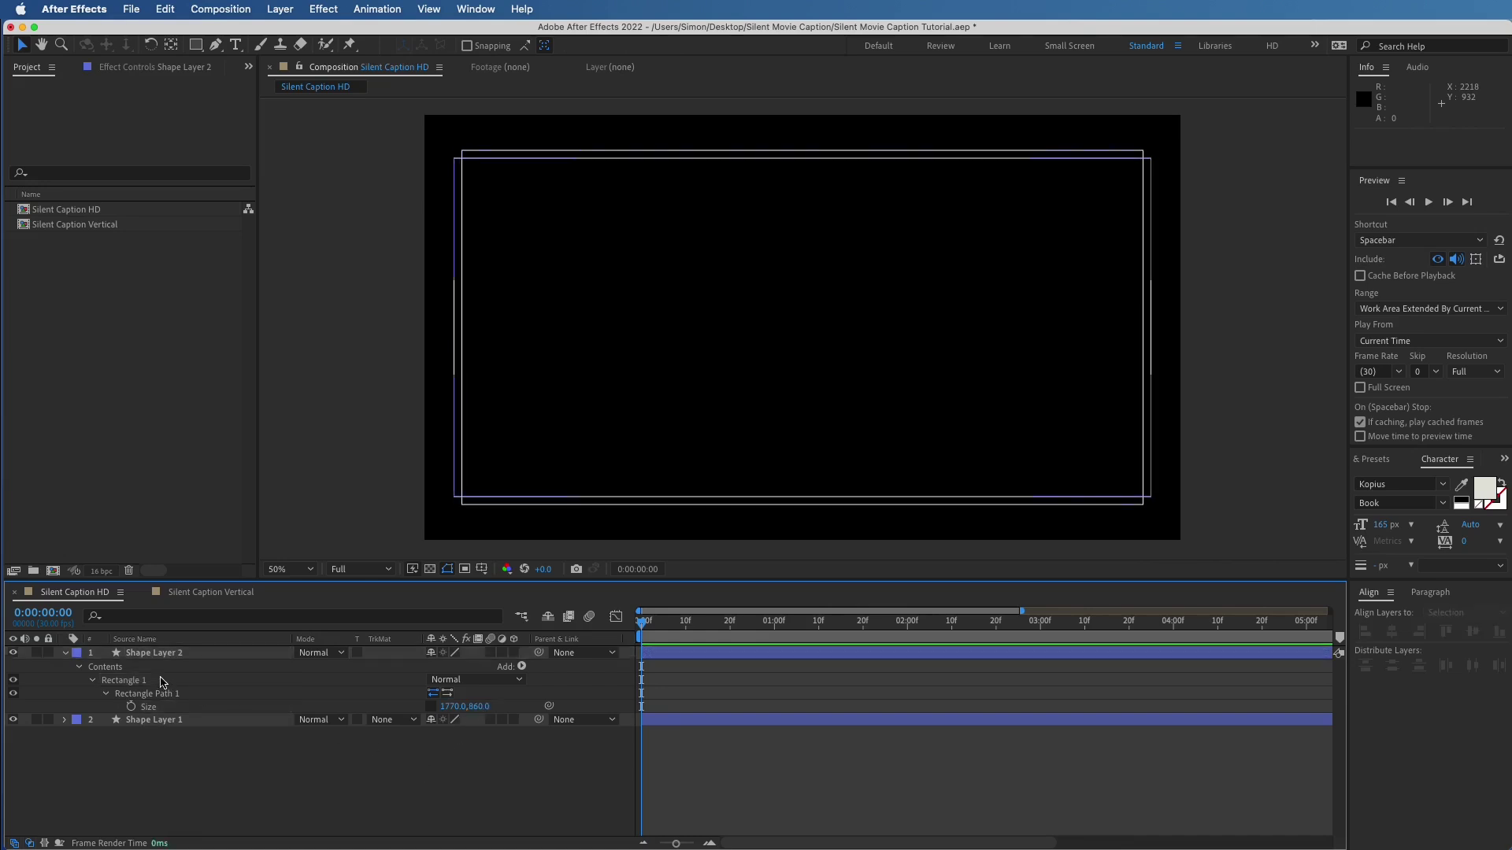
Duplicate Shape Layer 2 into Shape Layer 3 and set its rectangle to 1690 × 940
click(157, 655)
key(super+d)
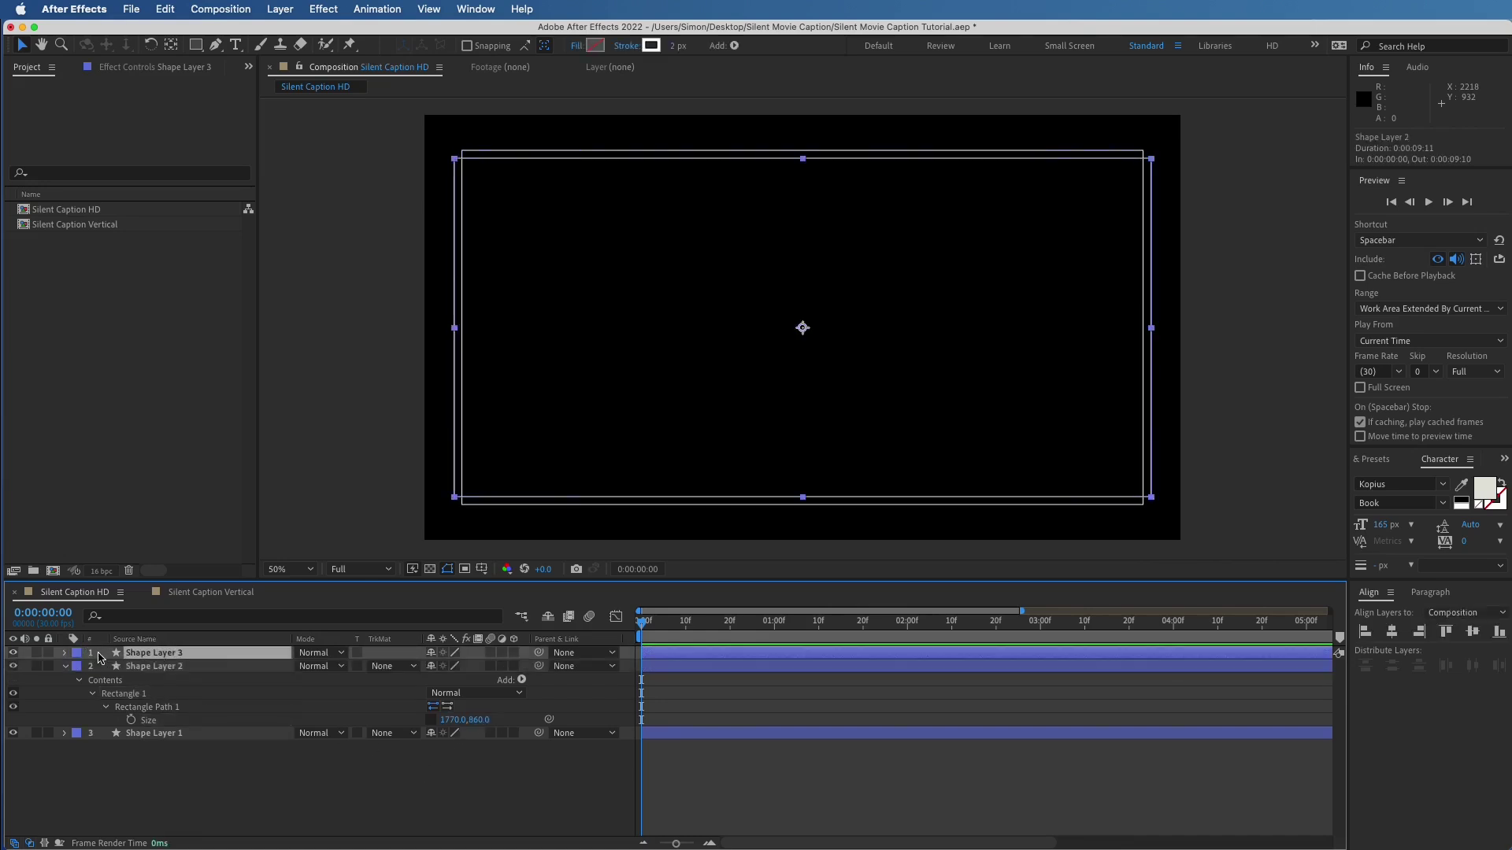
key(u)
key(u)
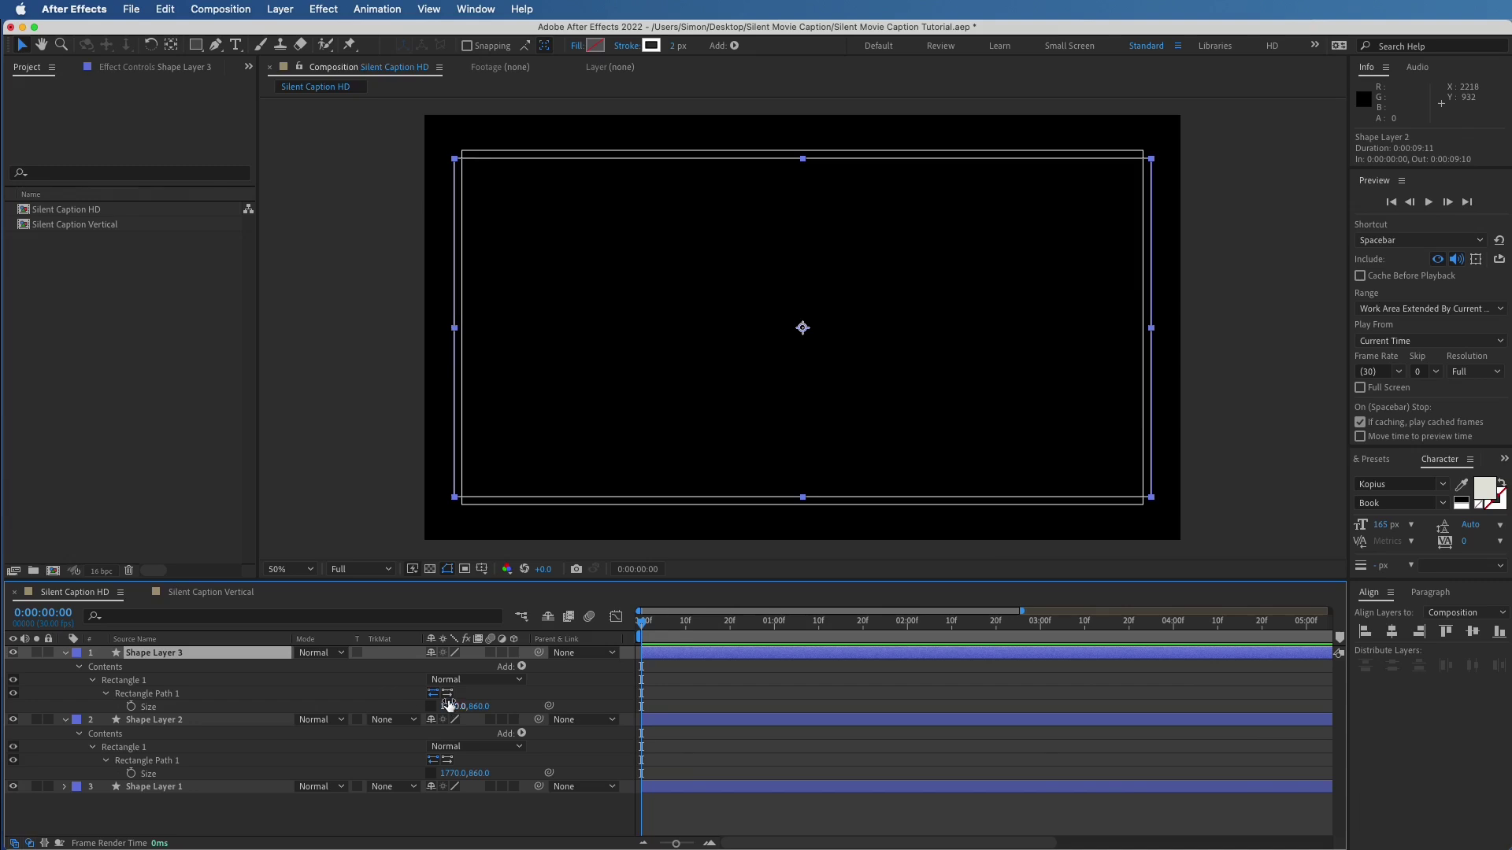
click(449, 707)
text(1690)
key(Tab)
text(940)
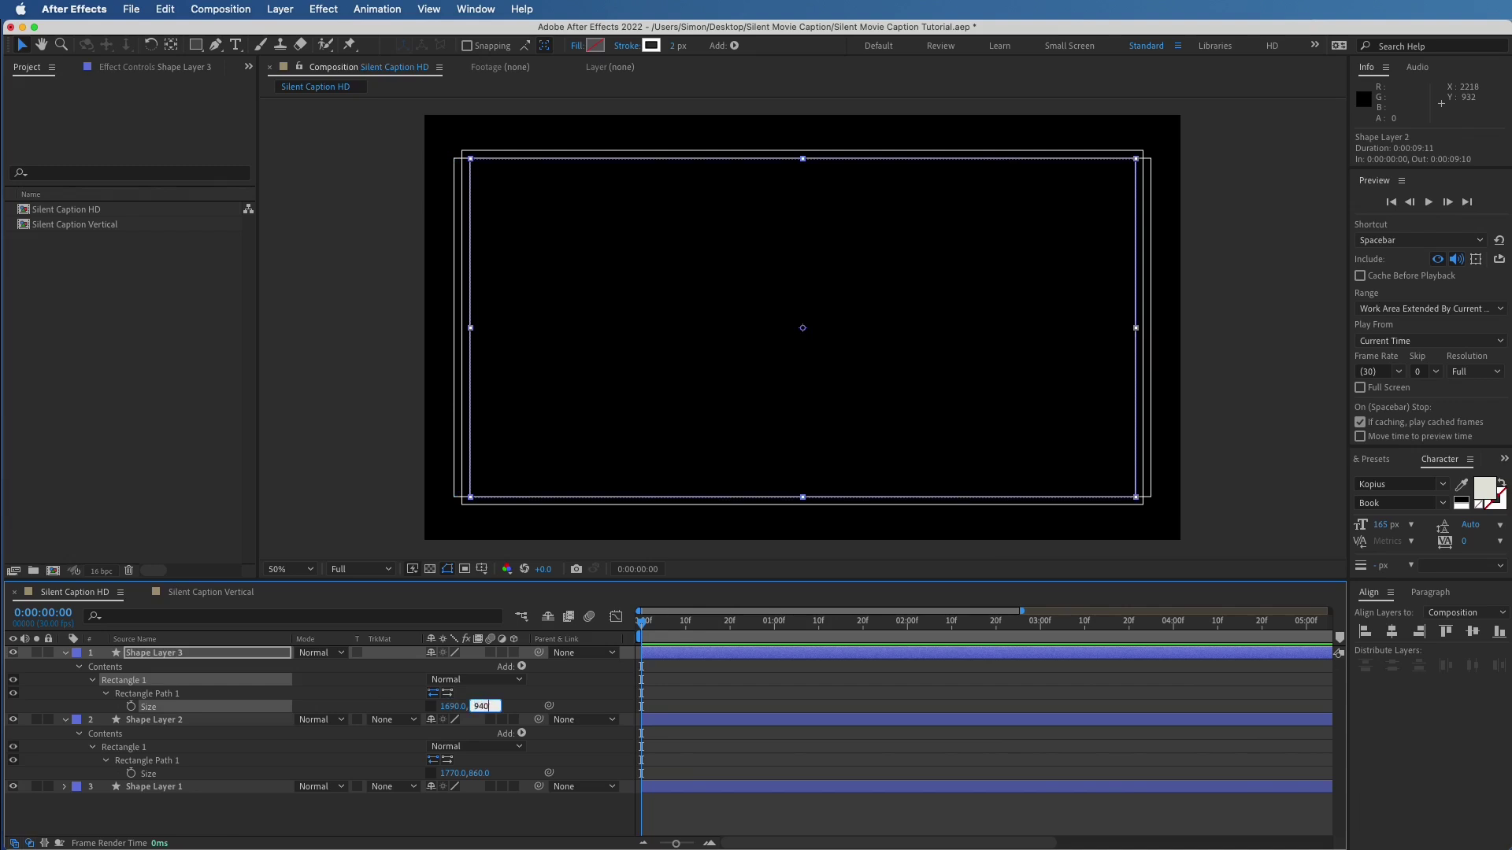
key(Return)
click(175, 803)
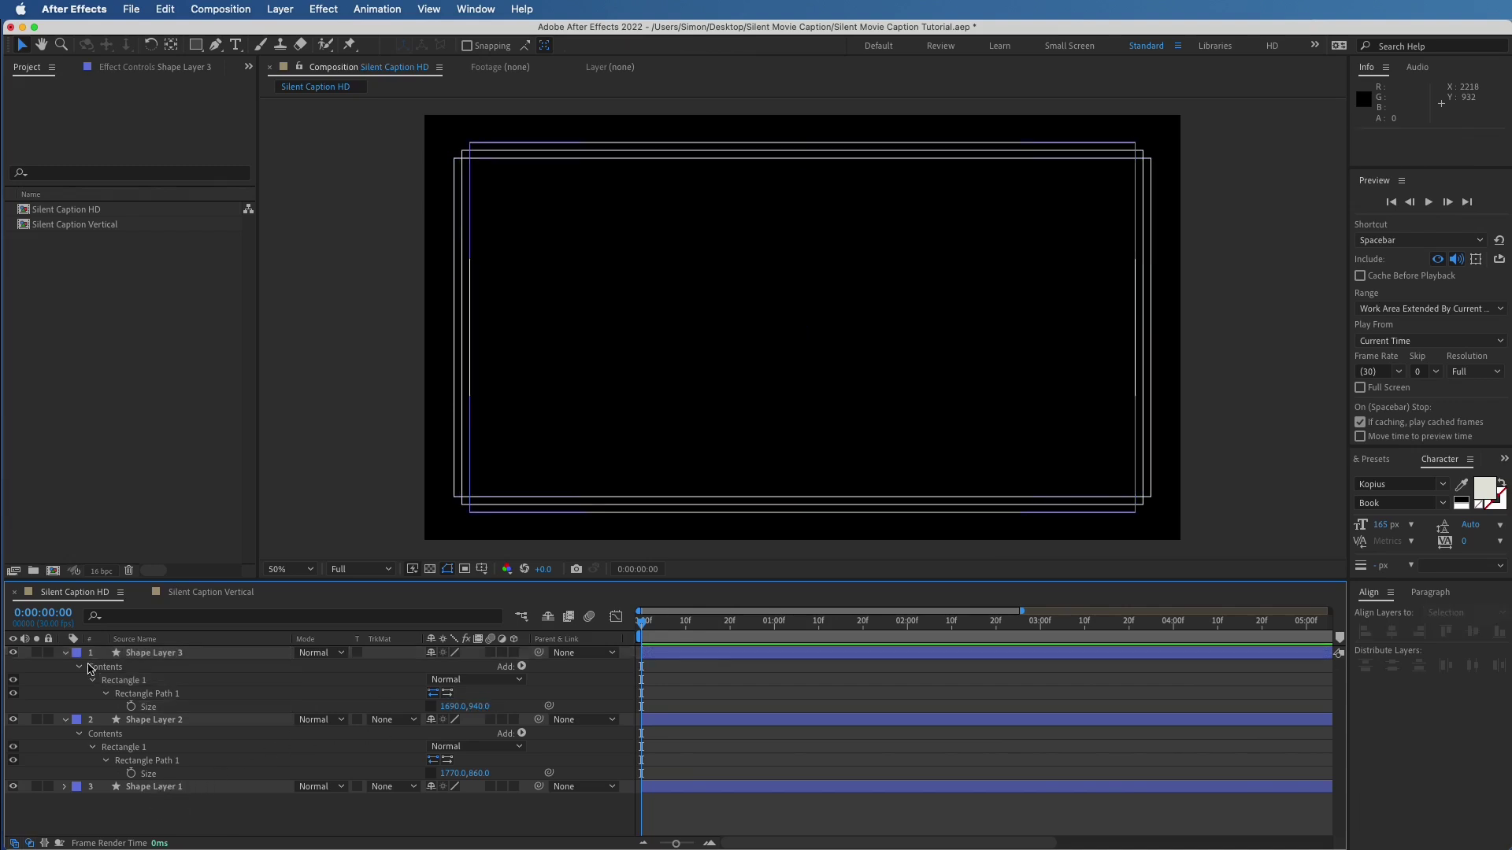
click(65, 653)
click(65, 666)
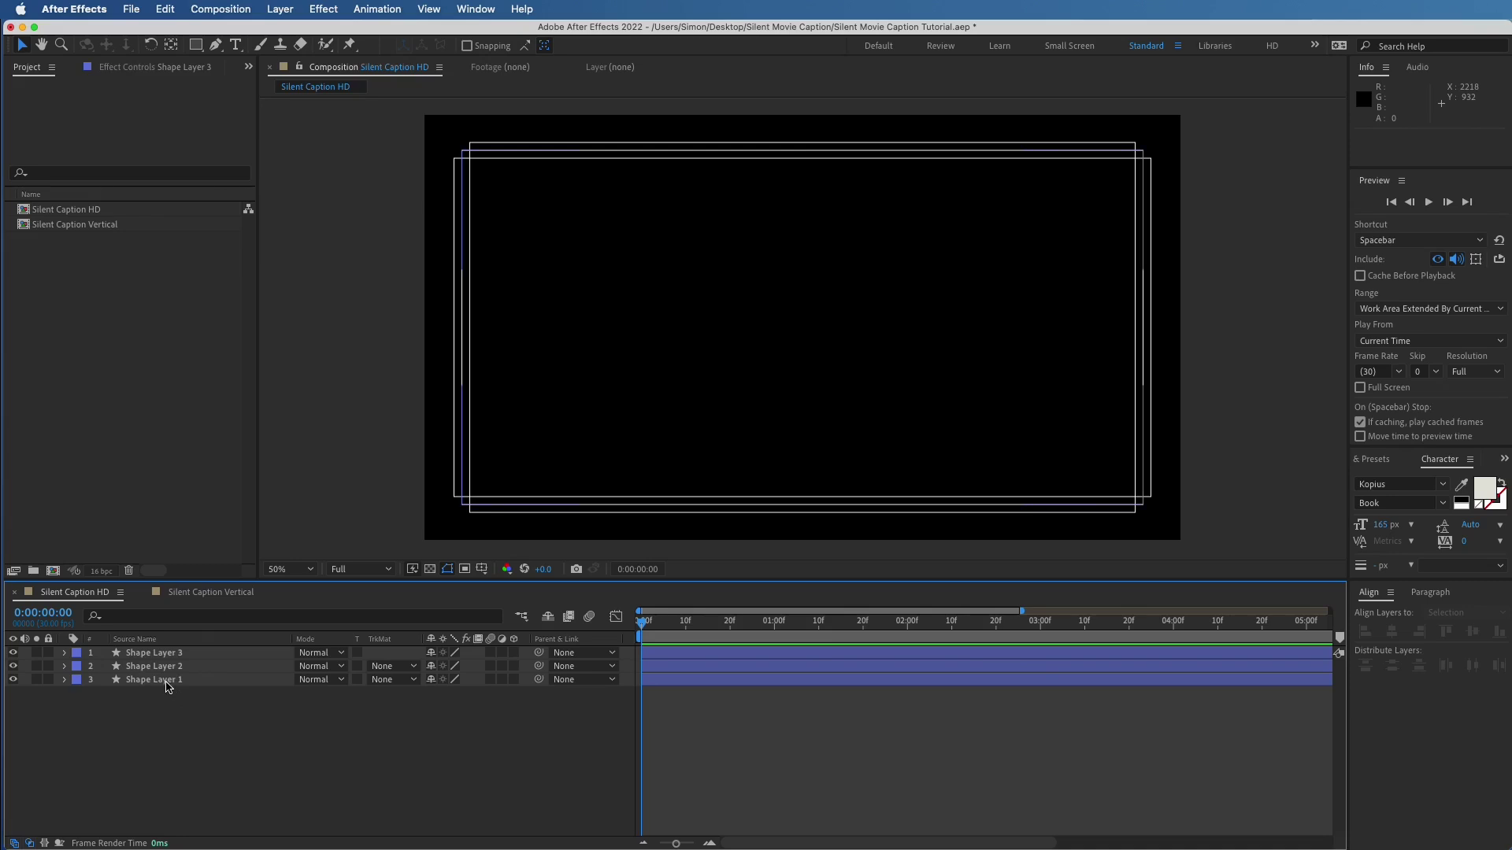
Draw four circles in Shape Layer 1 with the Ellipse Tool, one on each frame corner
click(167, 682)
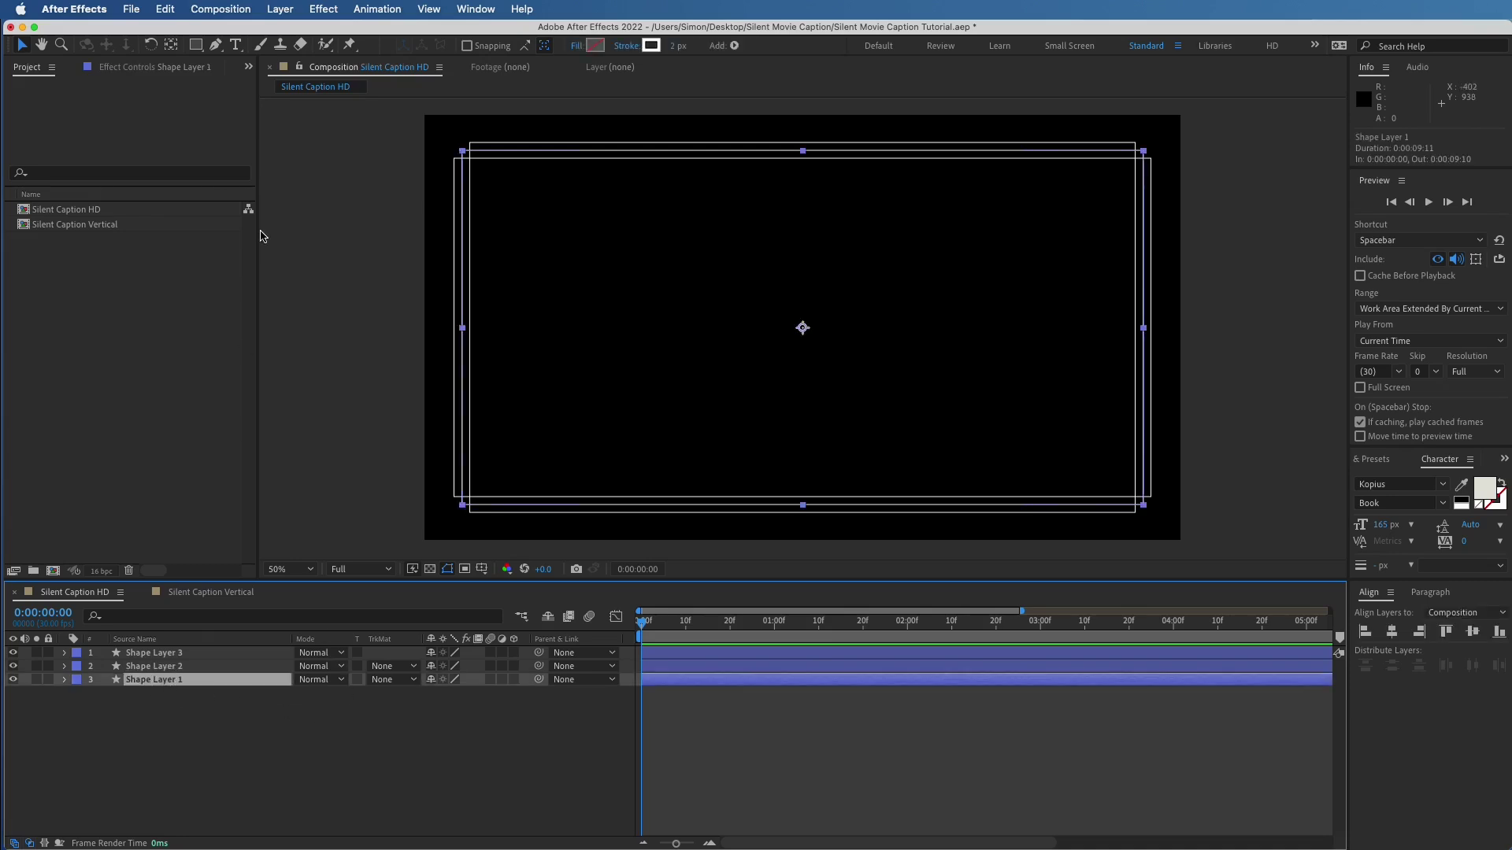
drag(196, 45, 242, 77)
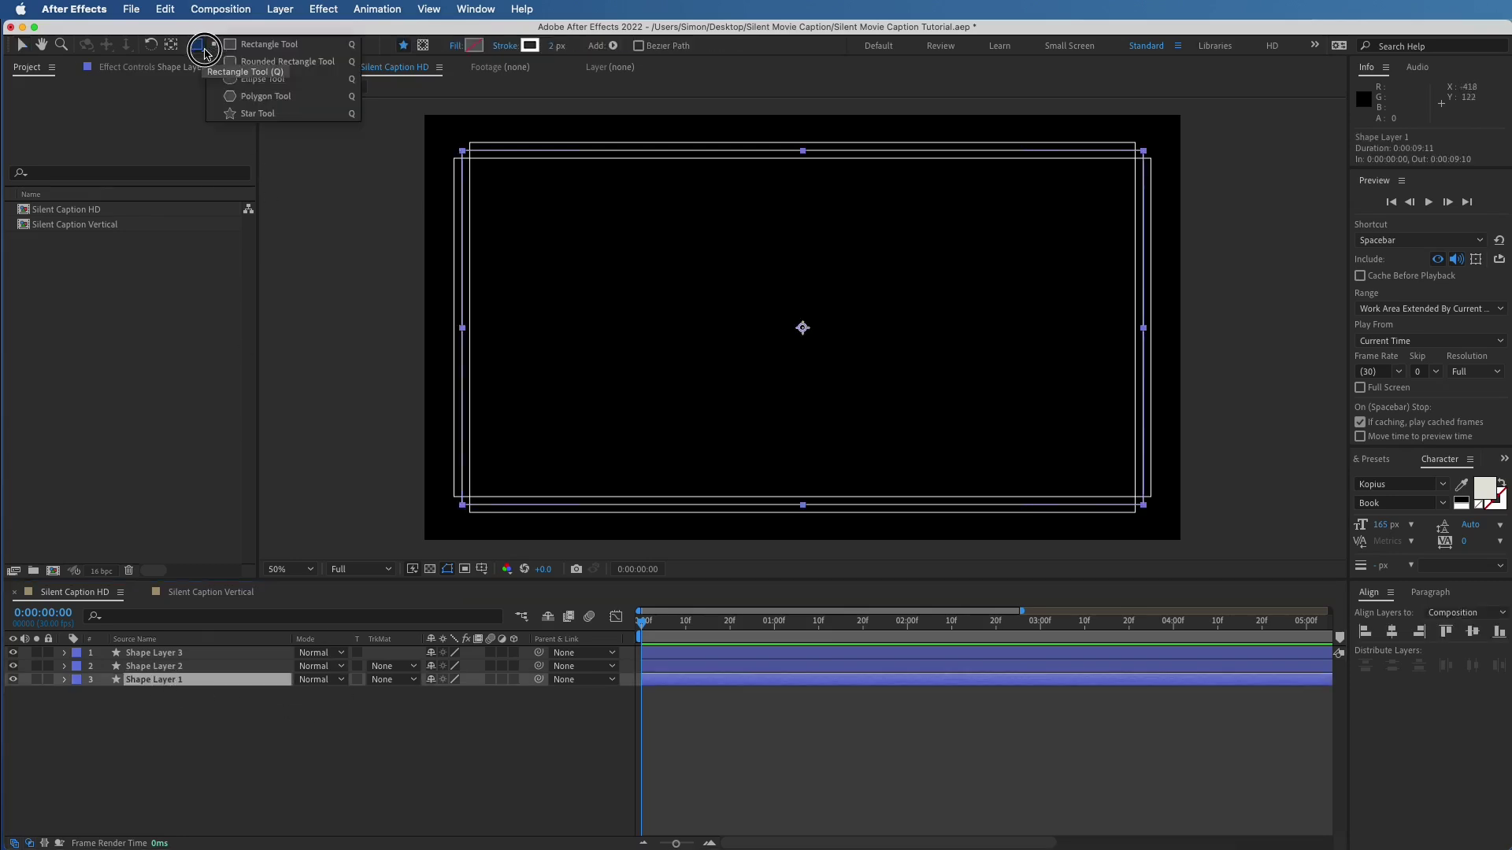
mouse_move(462, 150)
mouse_down()
mouse_move(510, 120)
mouse_move(501, 112)
mouse_up()
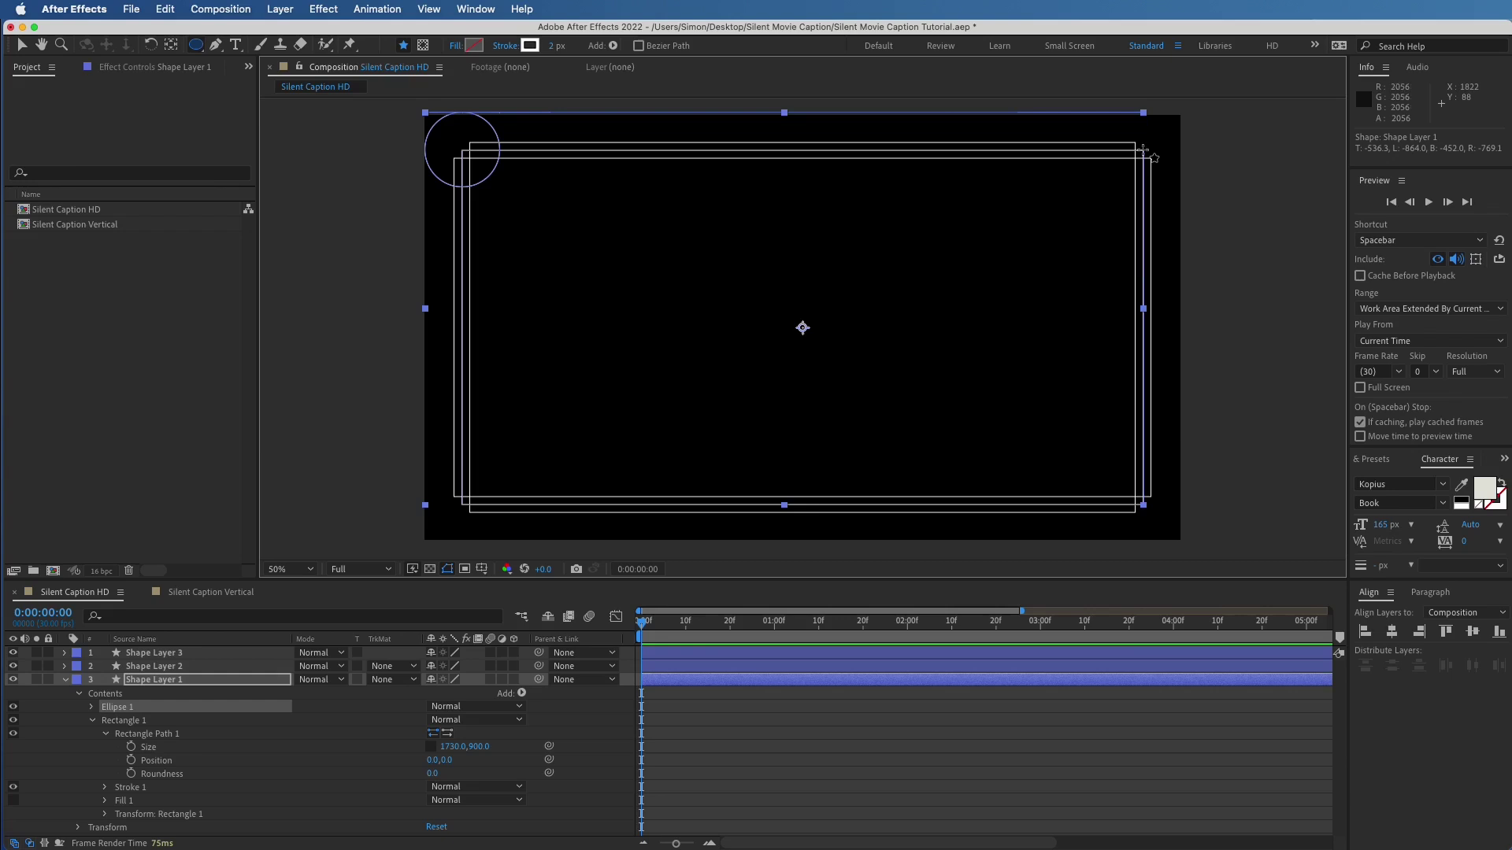
drag(1144, 149, 1178, 126)
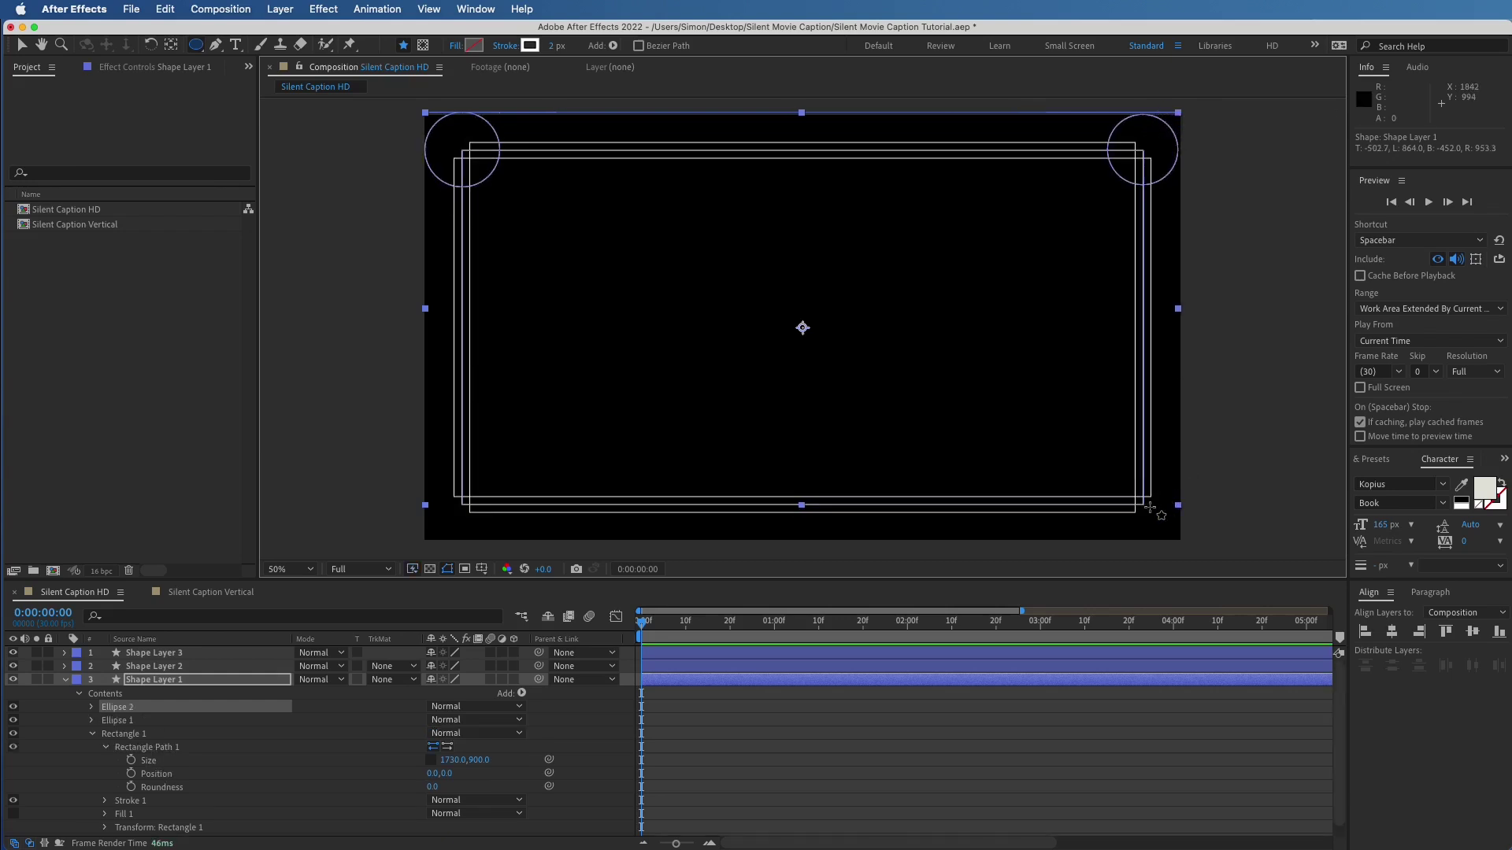
drag(1142, 504, 1176, 475)
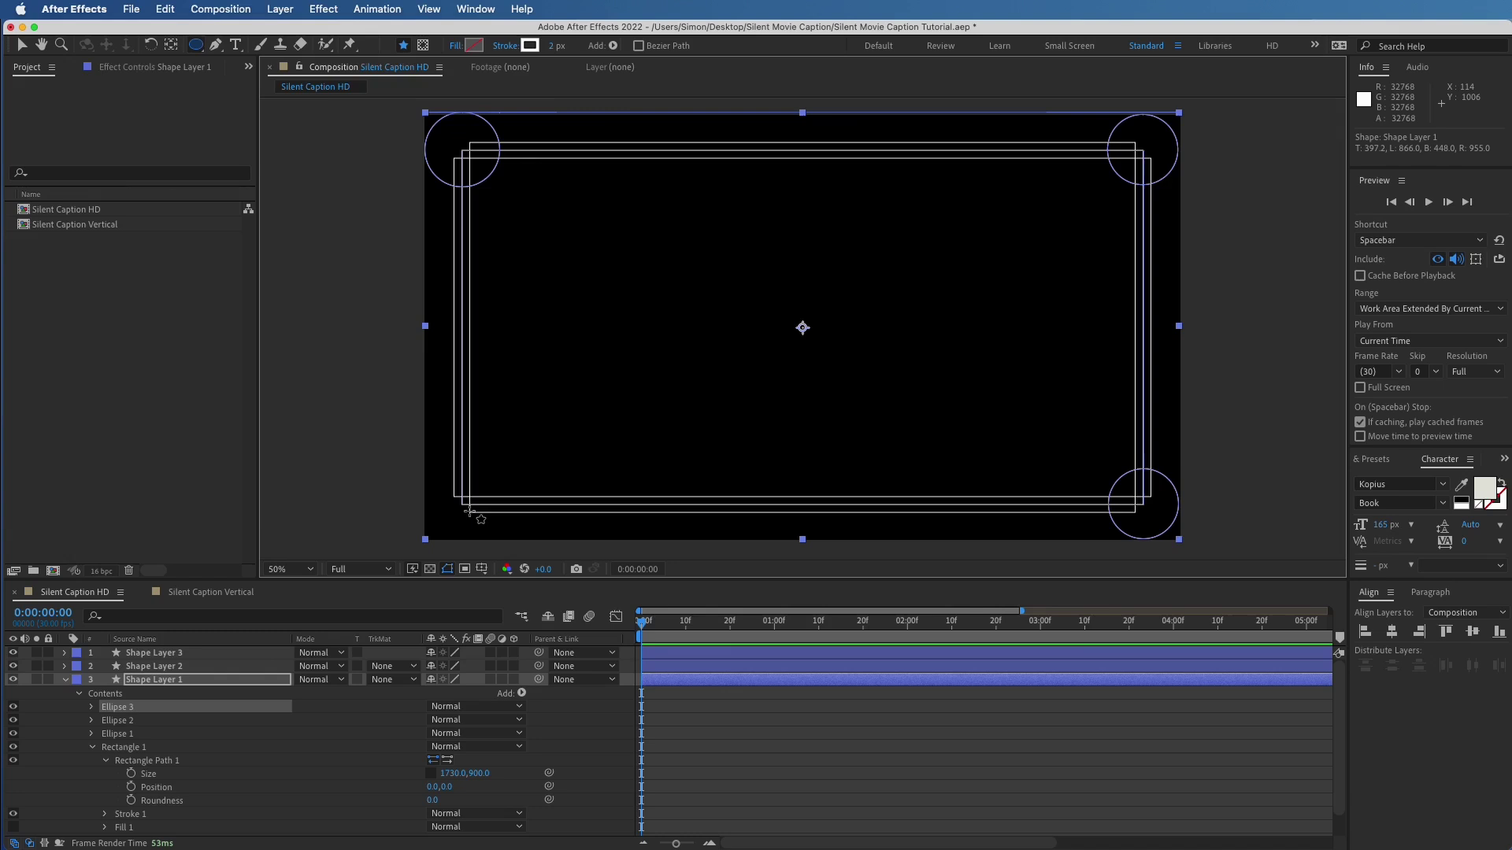
drag(467, 510, 496, 480)
click(93, 759)
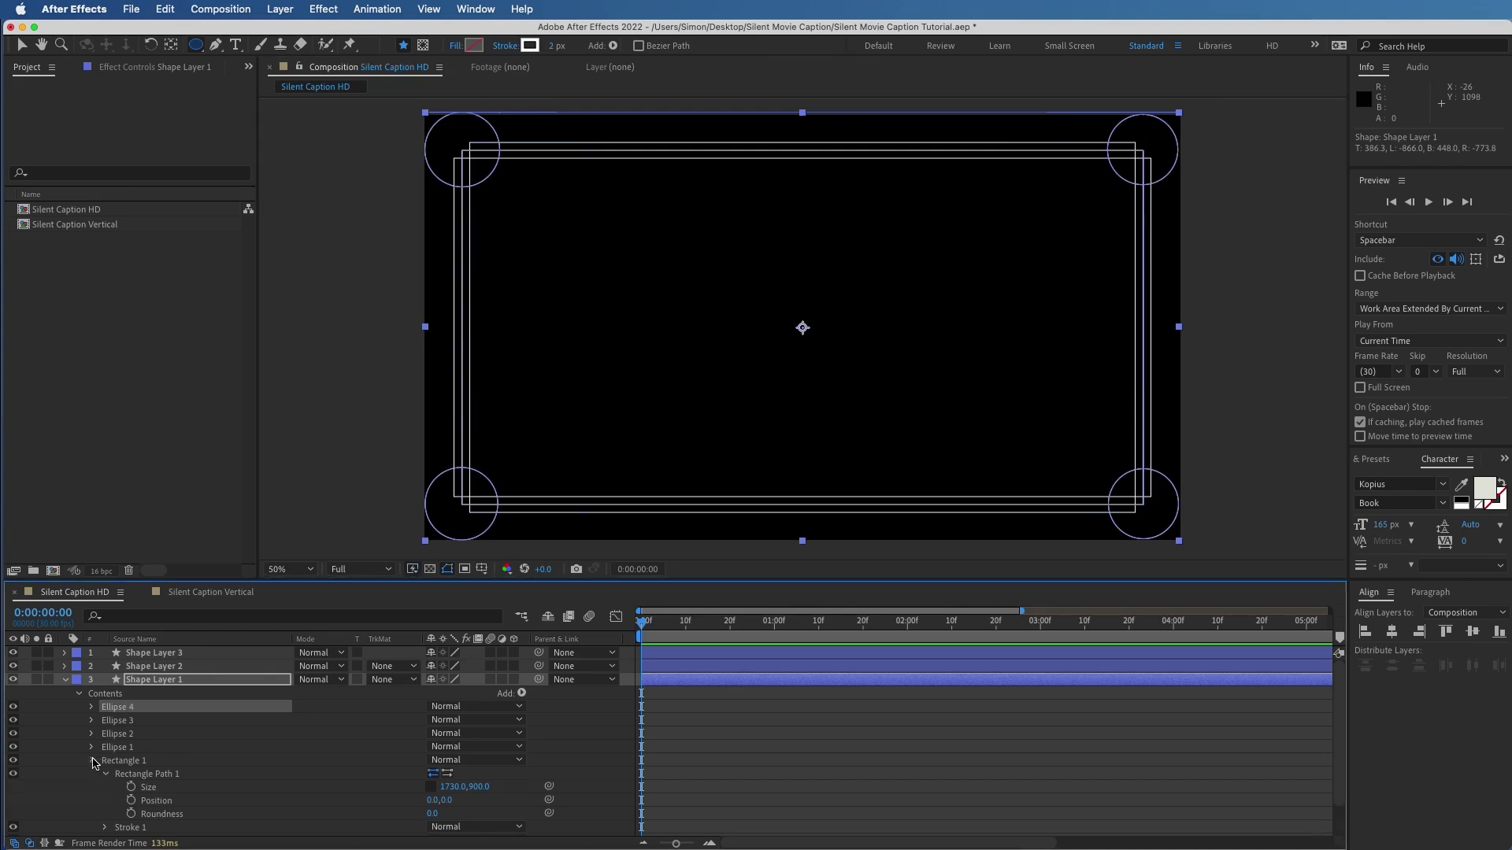
click(105, 787)
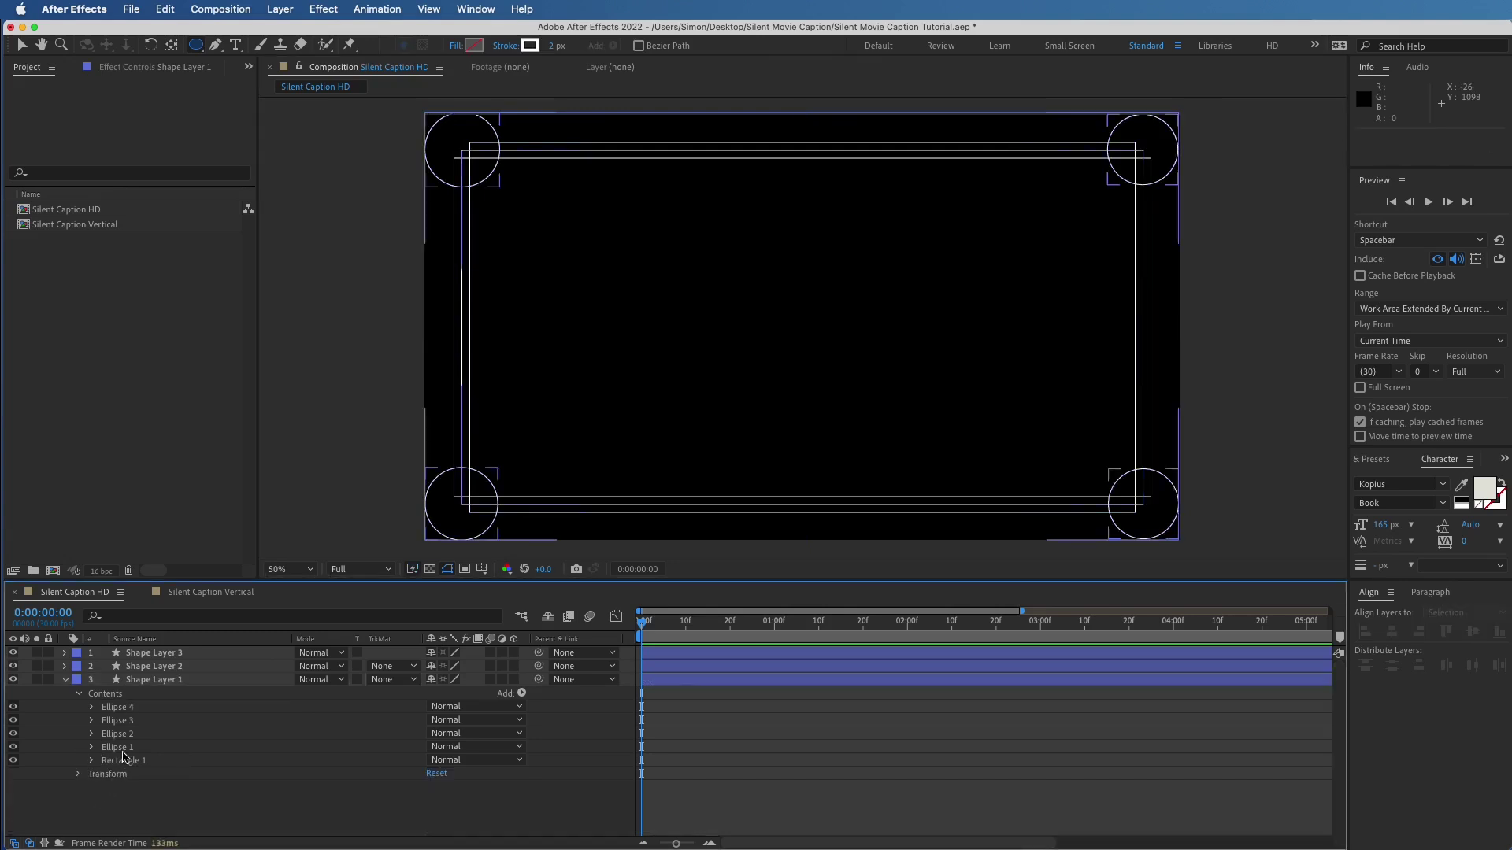
Gather the four corner ellipses into a new Group 1 inside Shape Layer 1
click(521, 693)
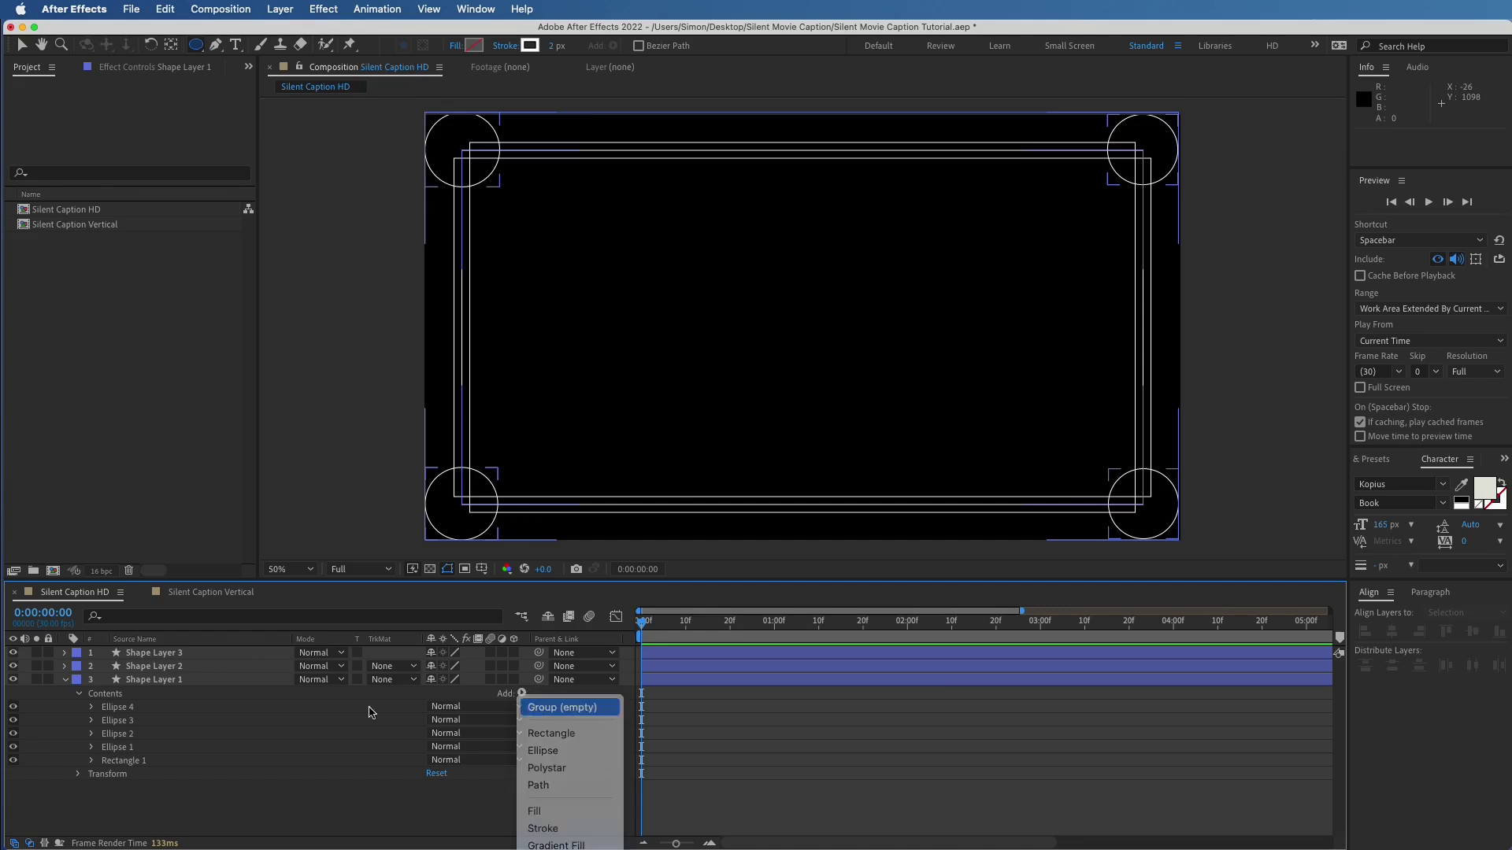
key(Return)
drag(115, 774, 128, 714)
click(118, 760)
shift+click(129, 722)
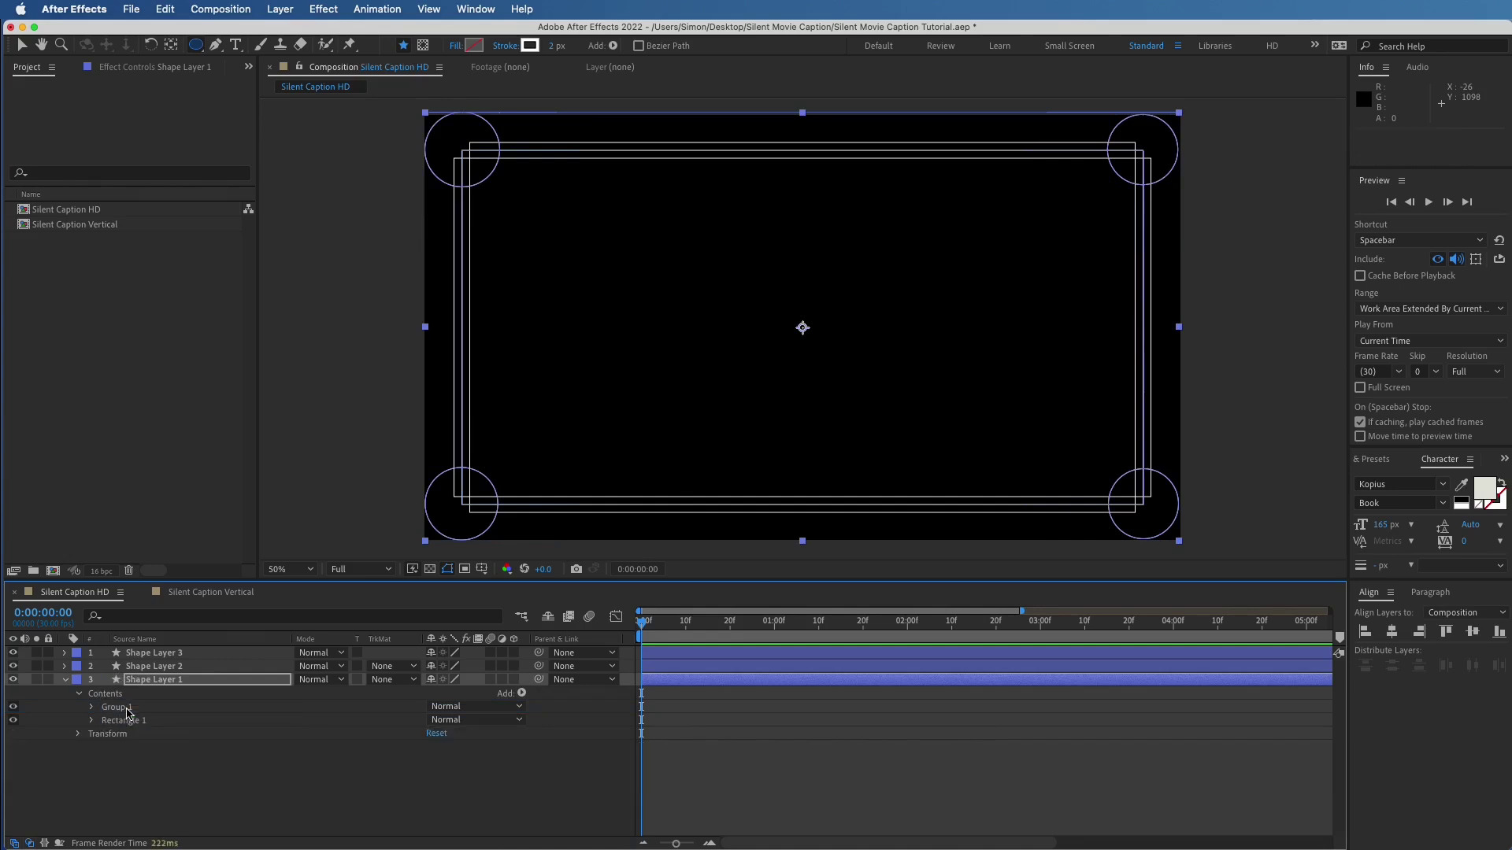
drag(120, 721, 128, 707)
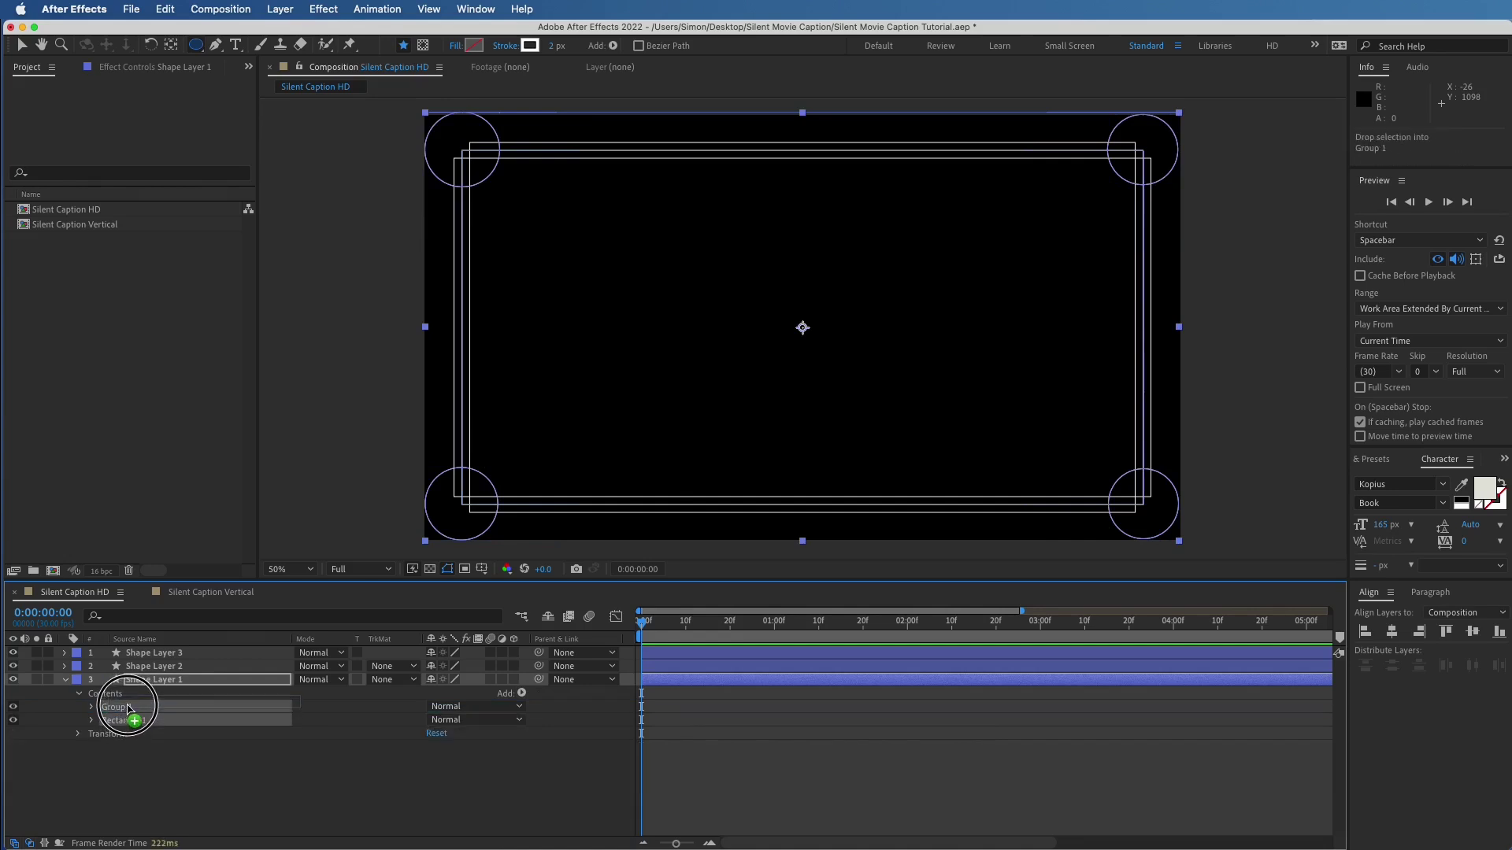
click(120, 708)
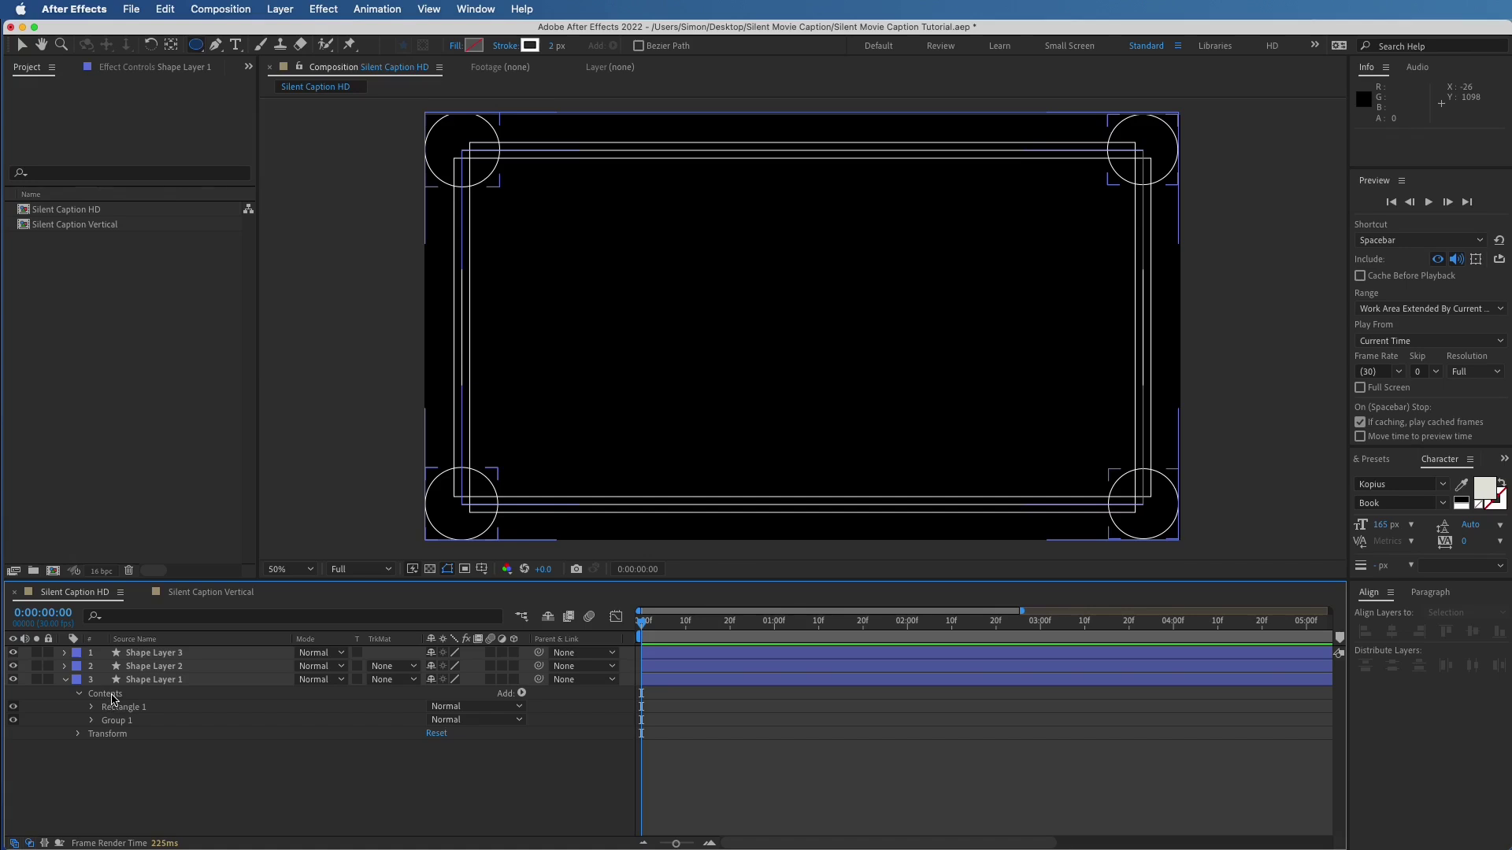
click(110, 694)
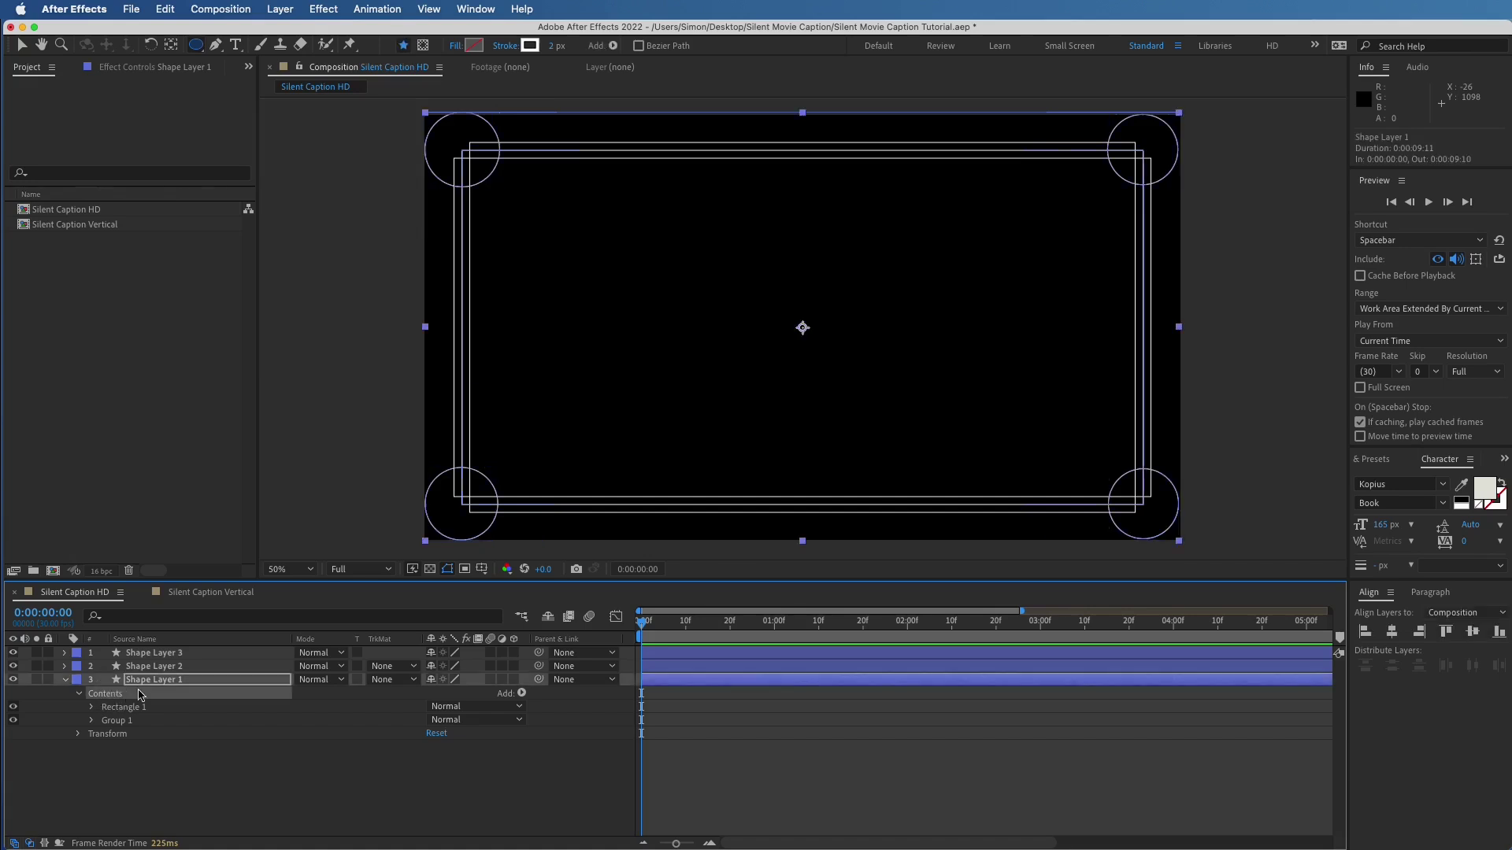
Add Merge Paths to Shape Layer 1 and set its mode to Subtract
click(523, 694)
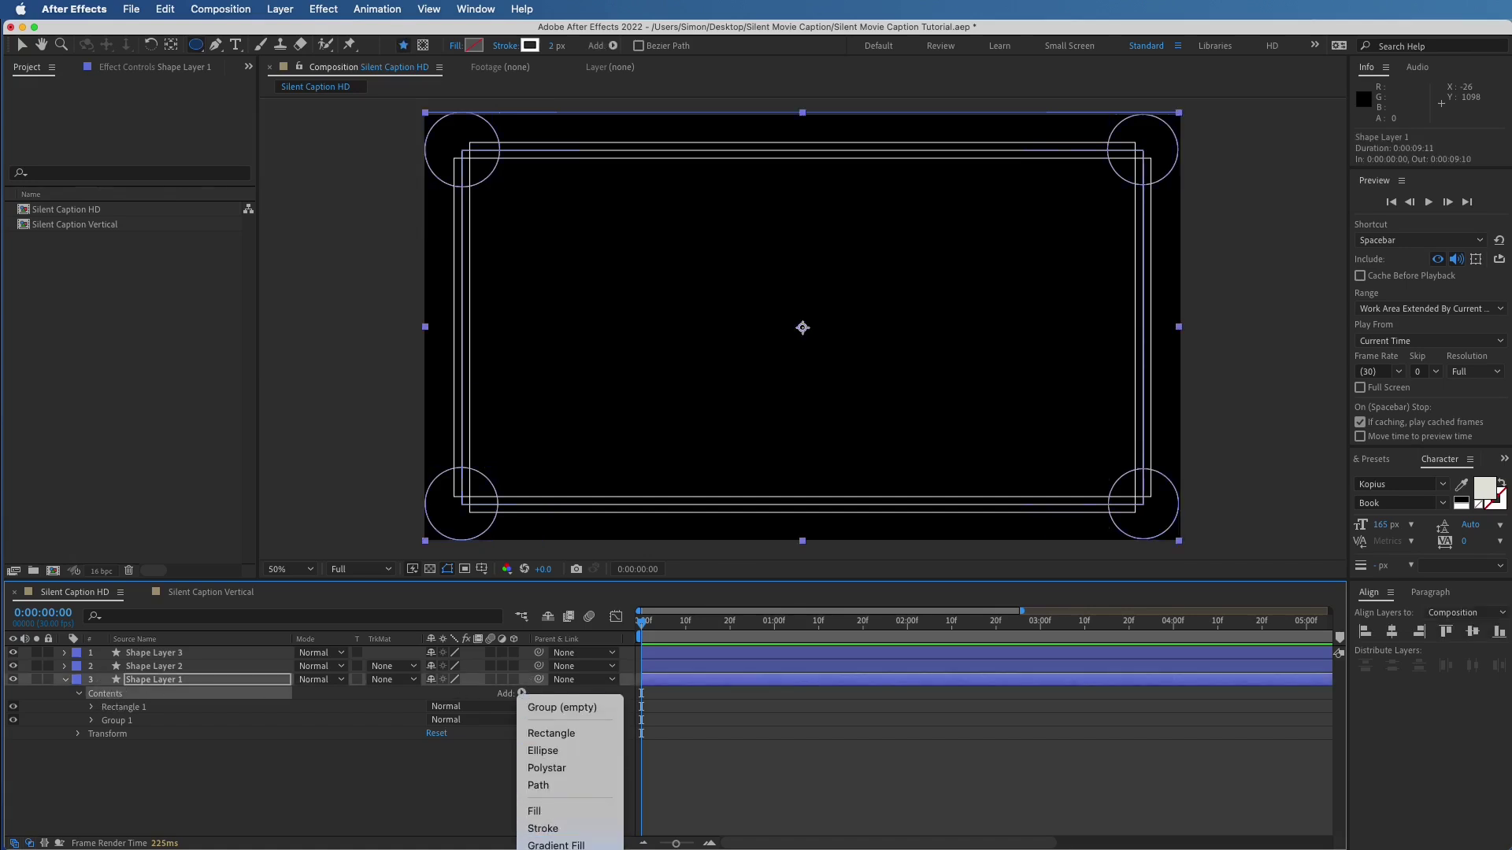
click(551, 845)
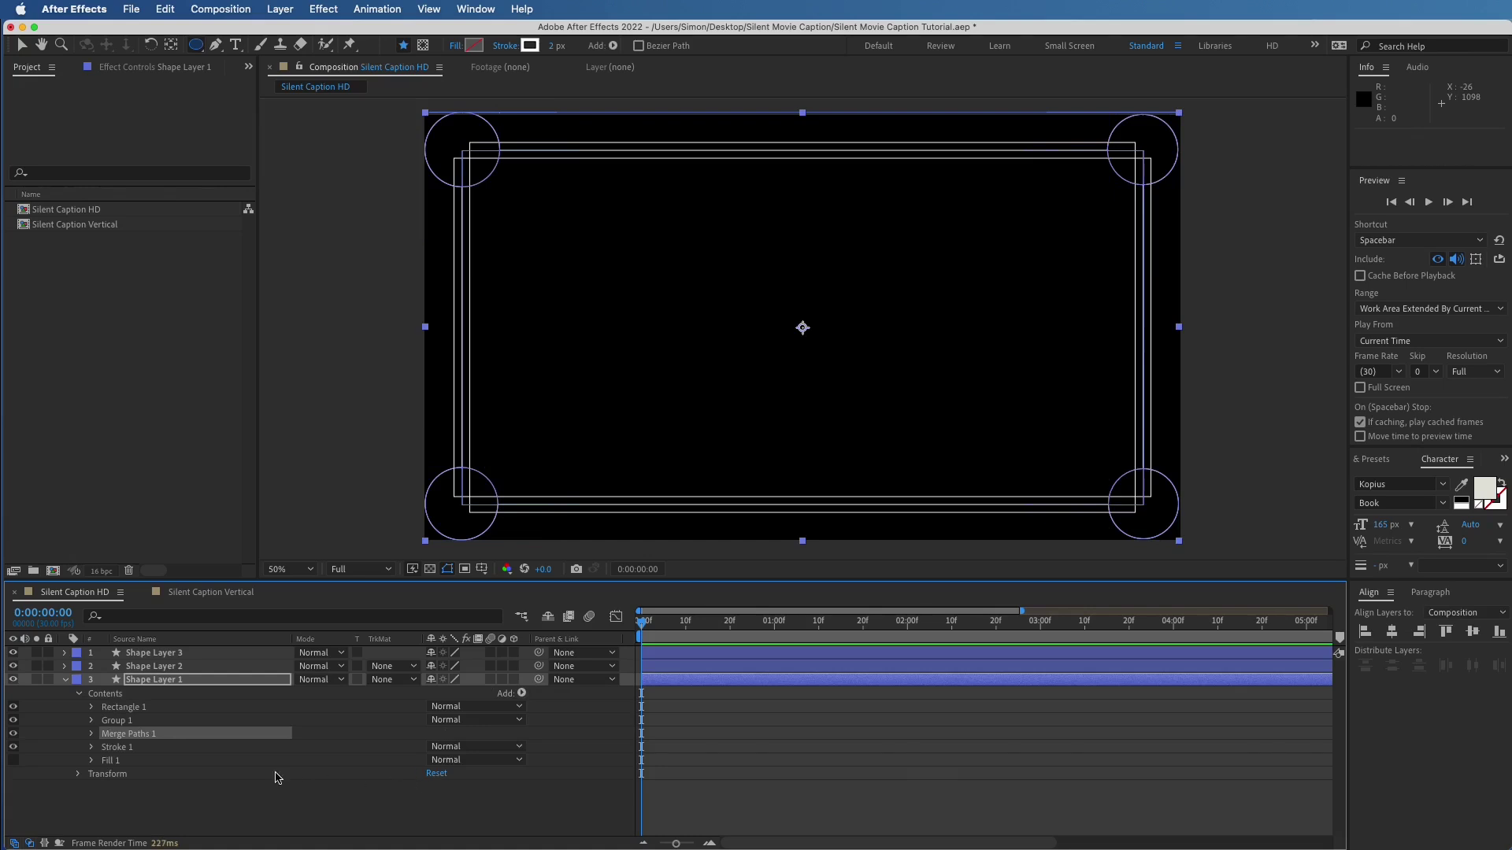
click(92, 734)
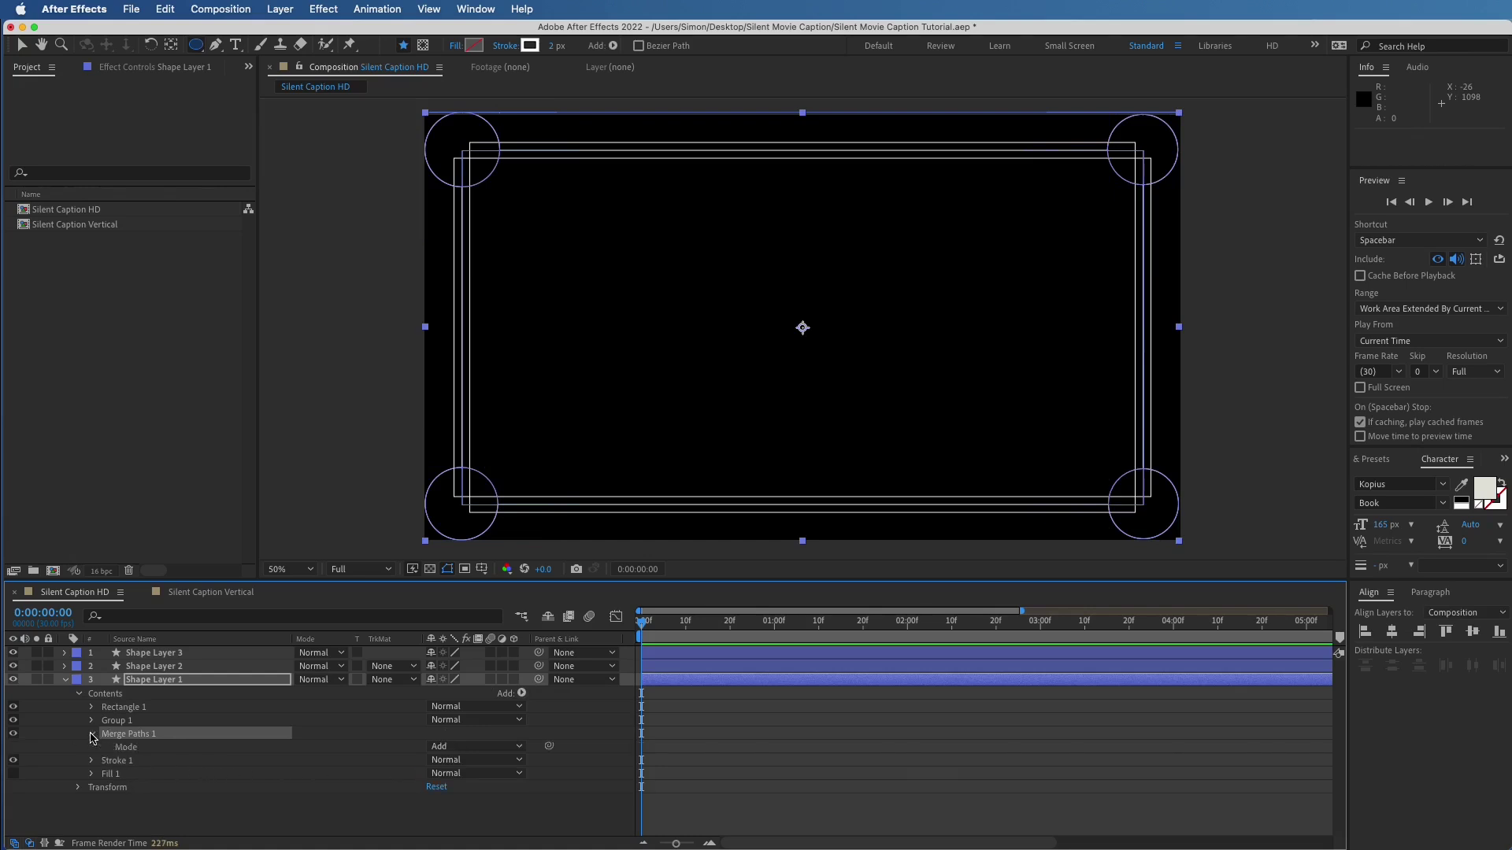
click(474, 745)
click(477, 800)
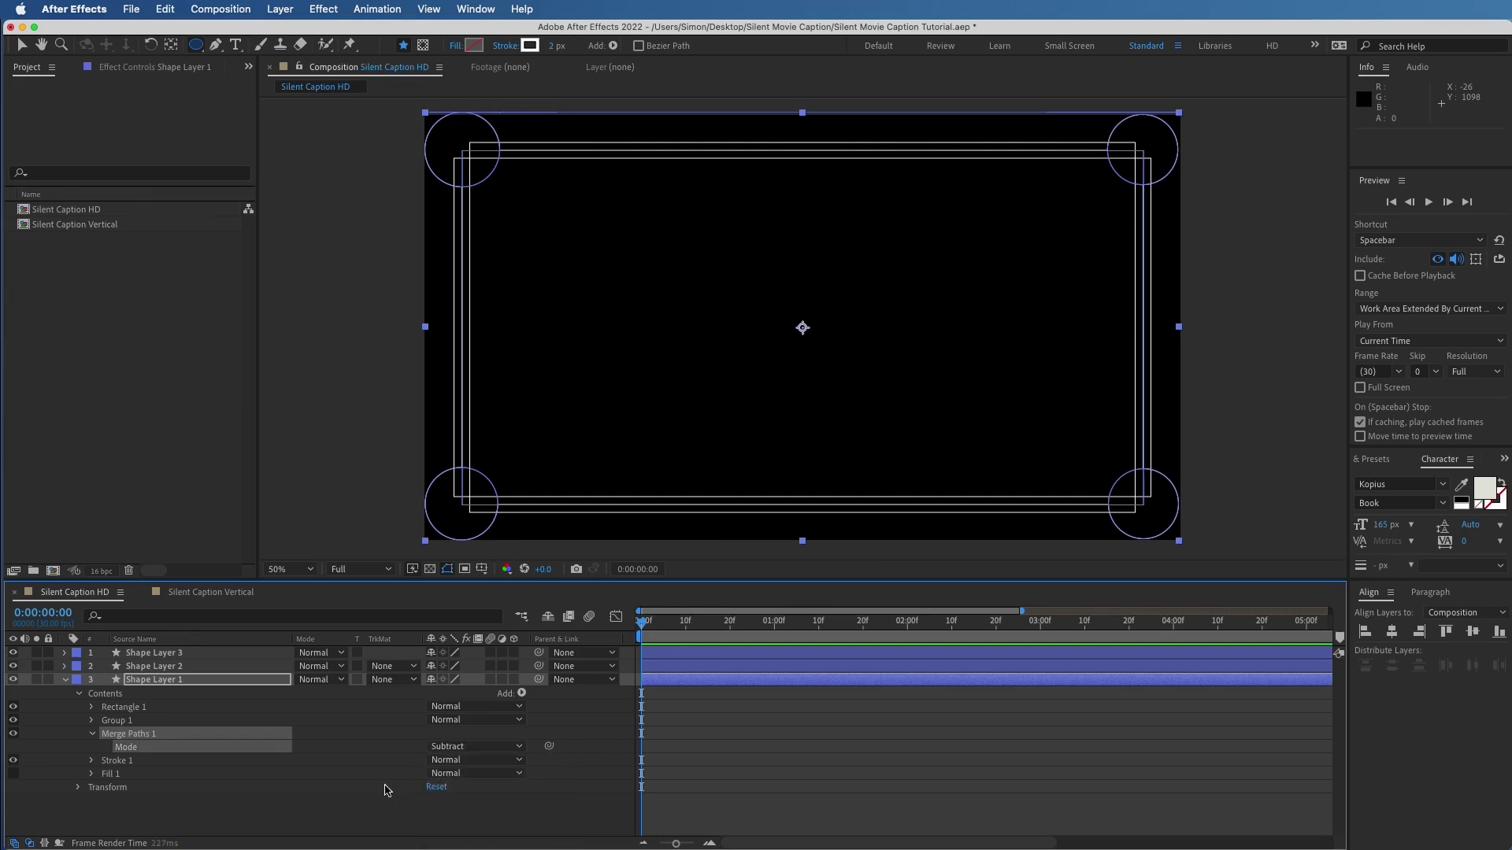
click(349, 799)
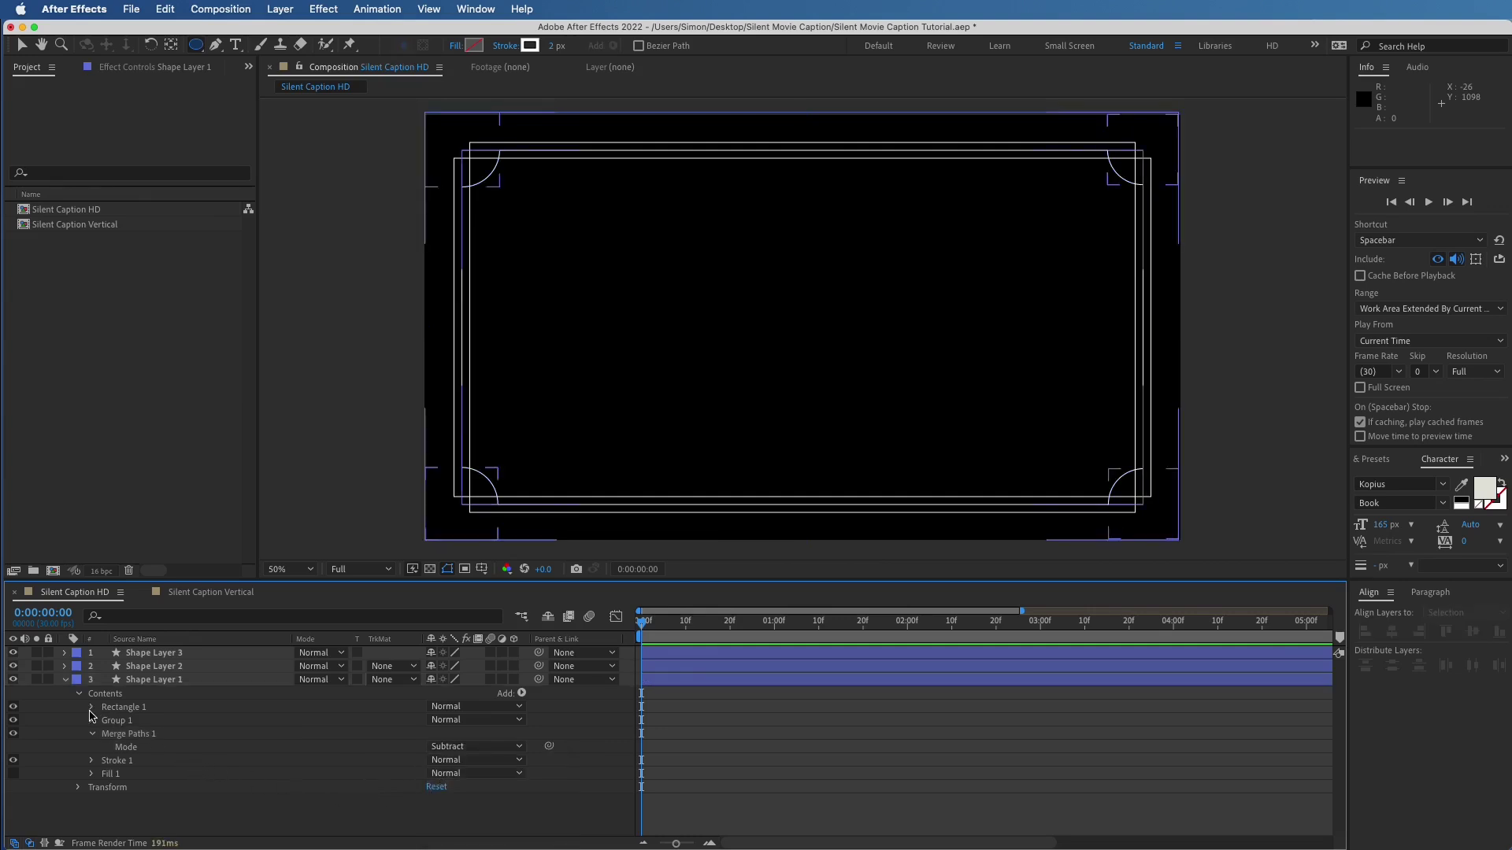
Thicken Shape Layer 1's stroke width to 4 px
click(114, 761)
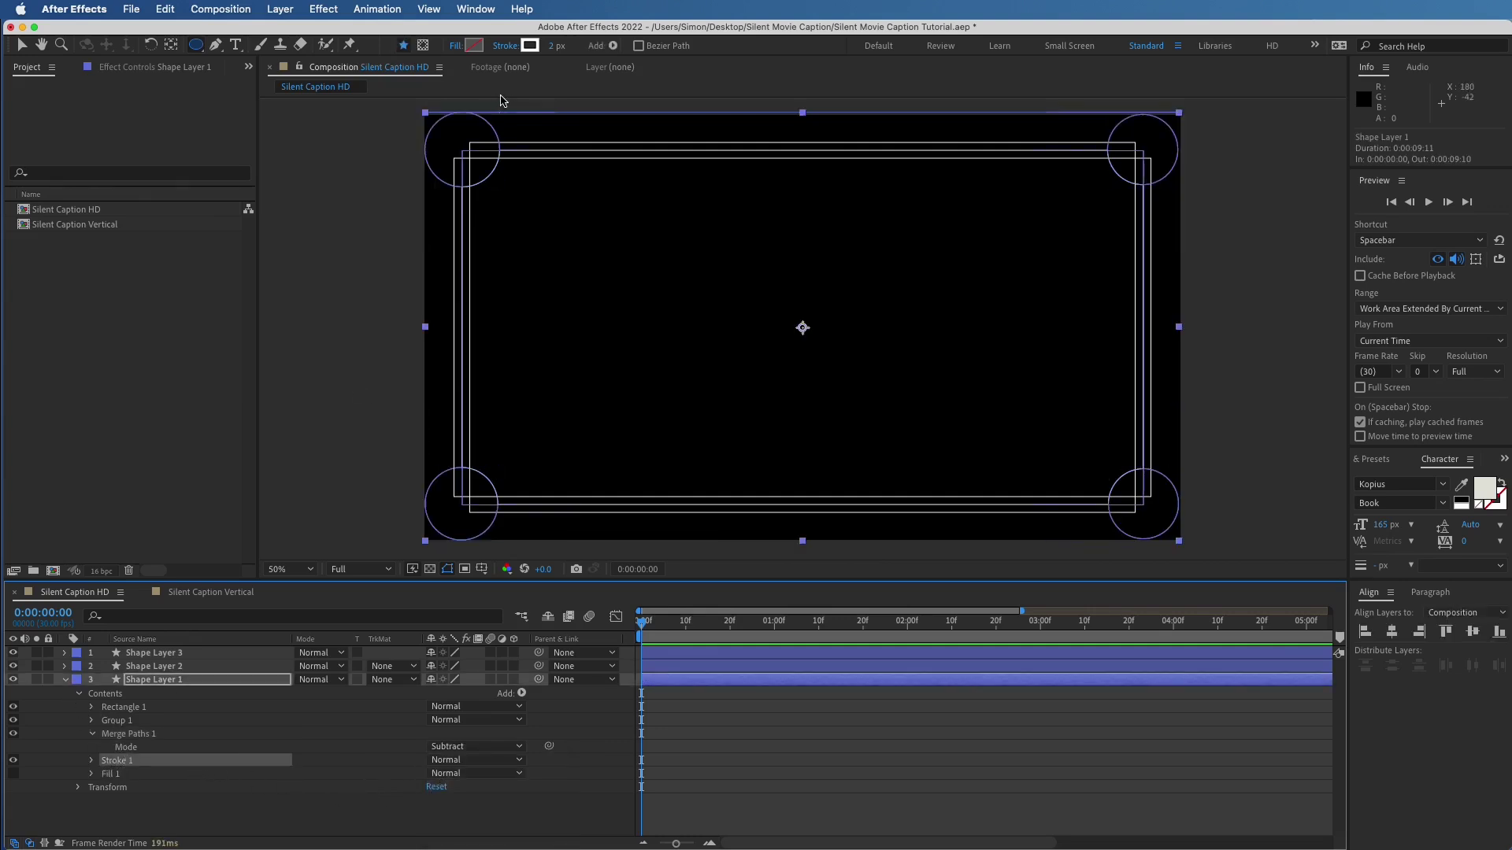
click(552, 47)
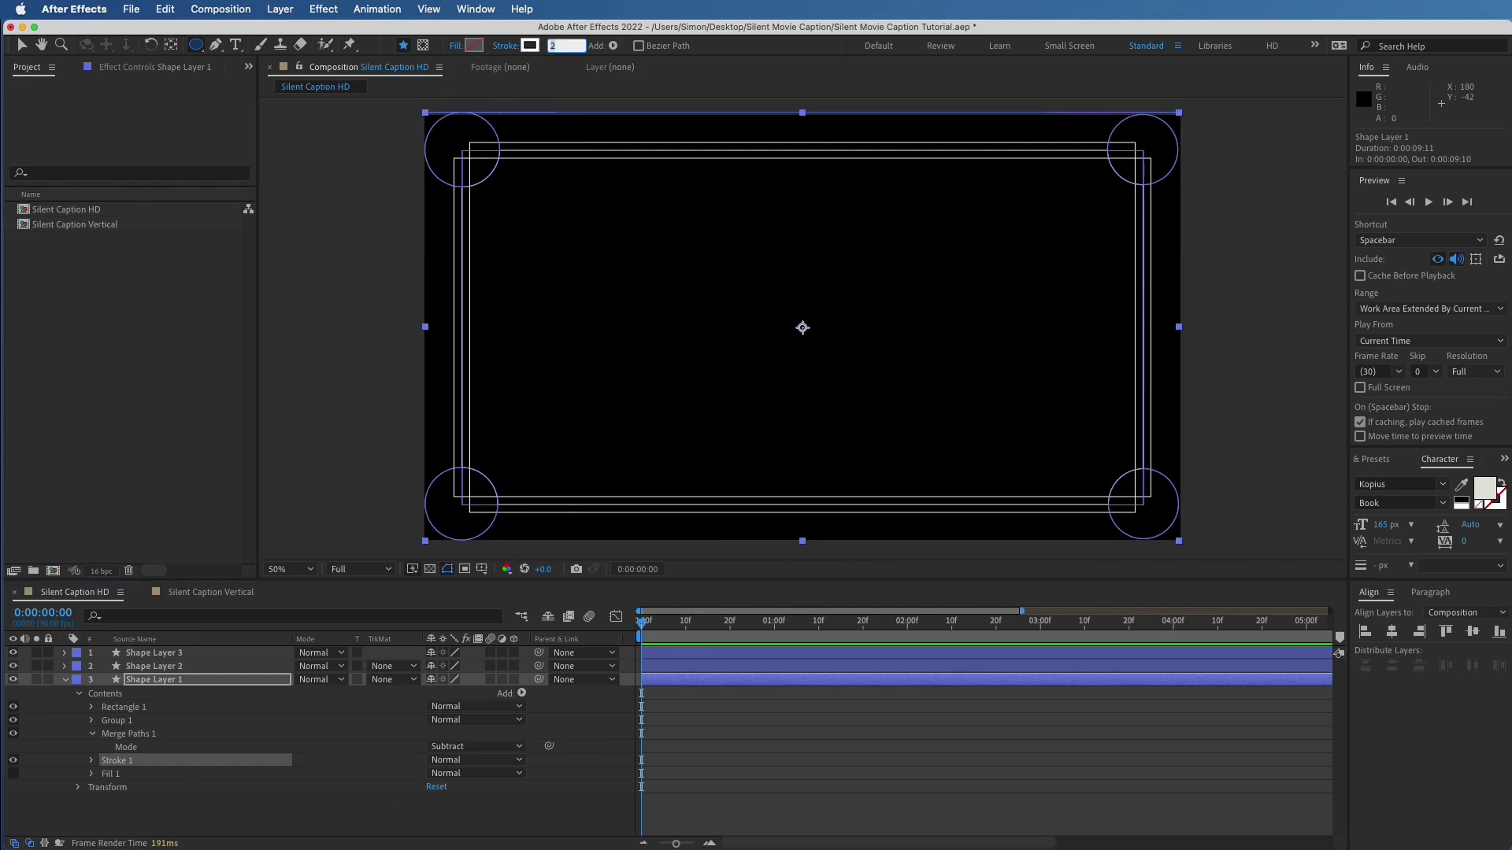
text(4)
key(Return)
click(315, 812)
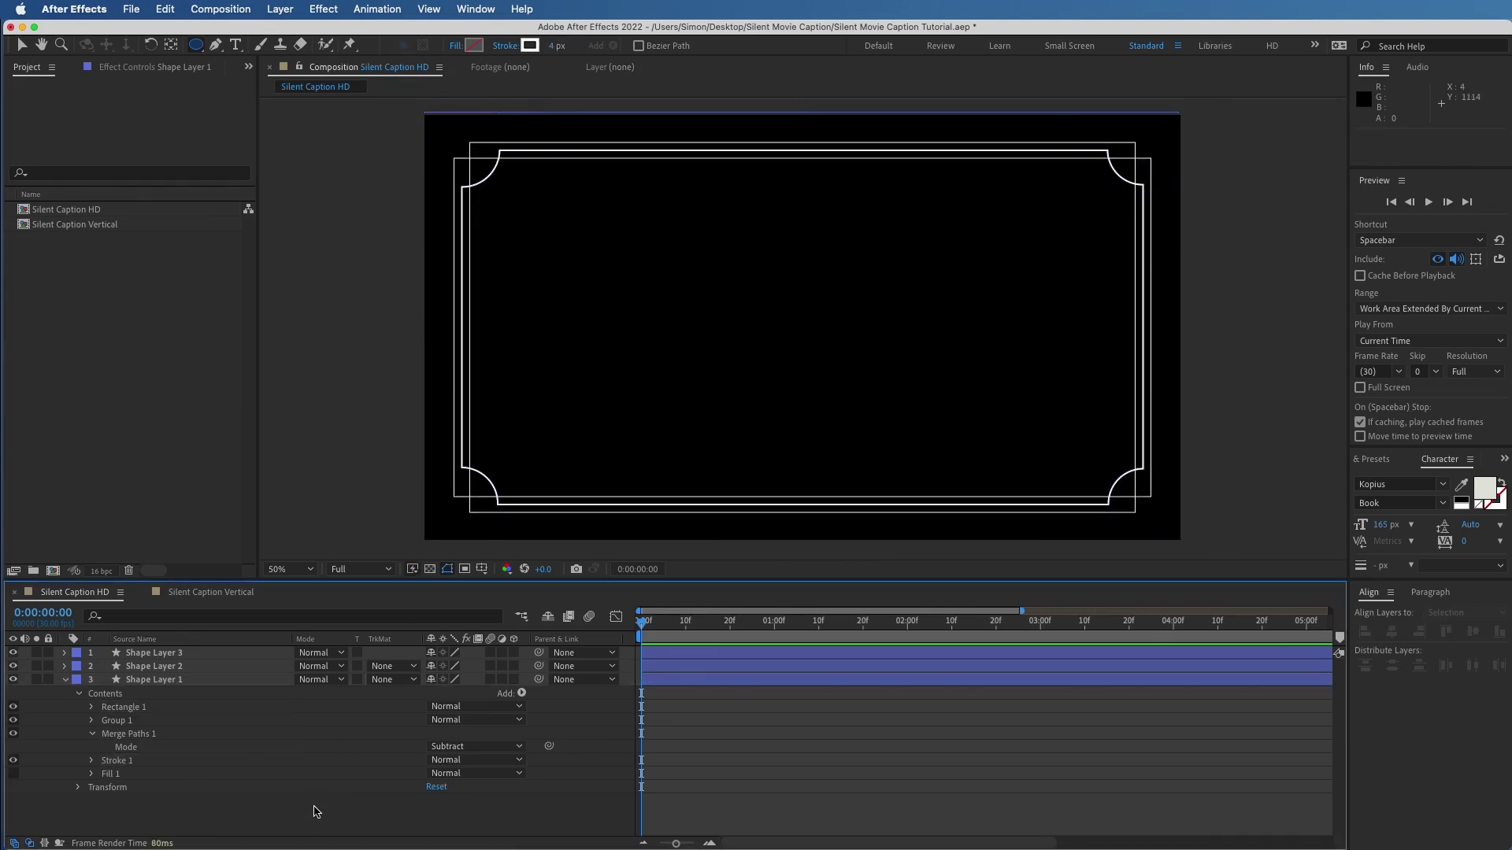
click(65, 680)
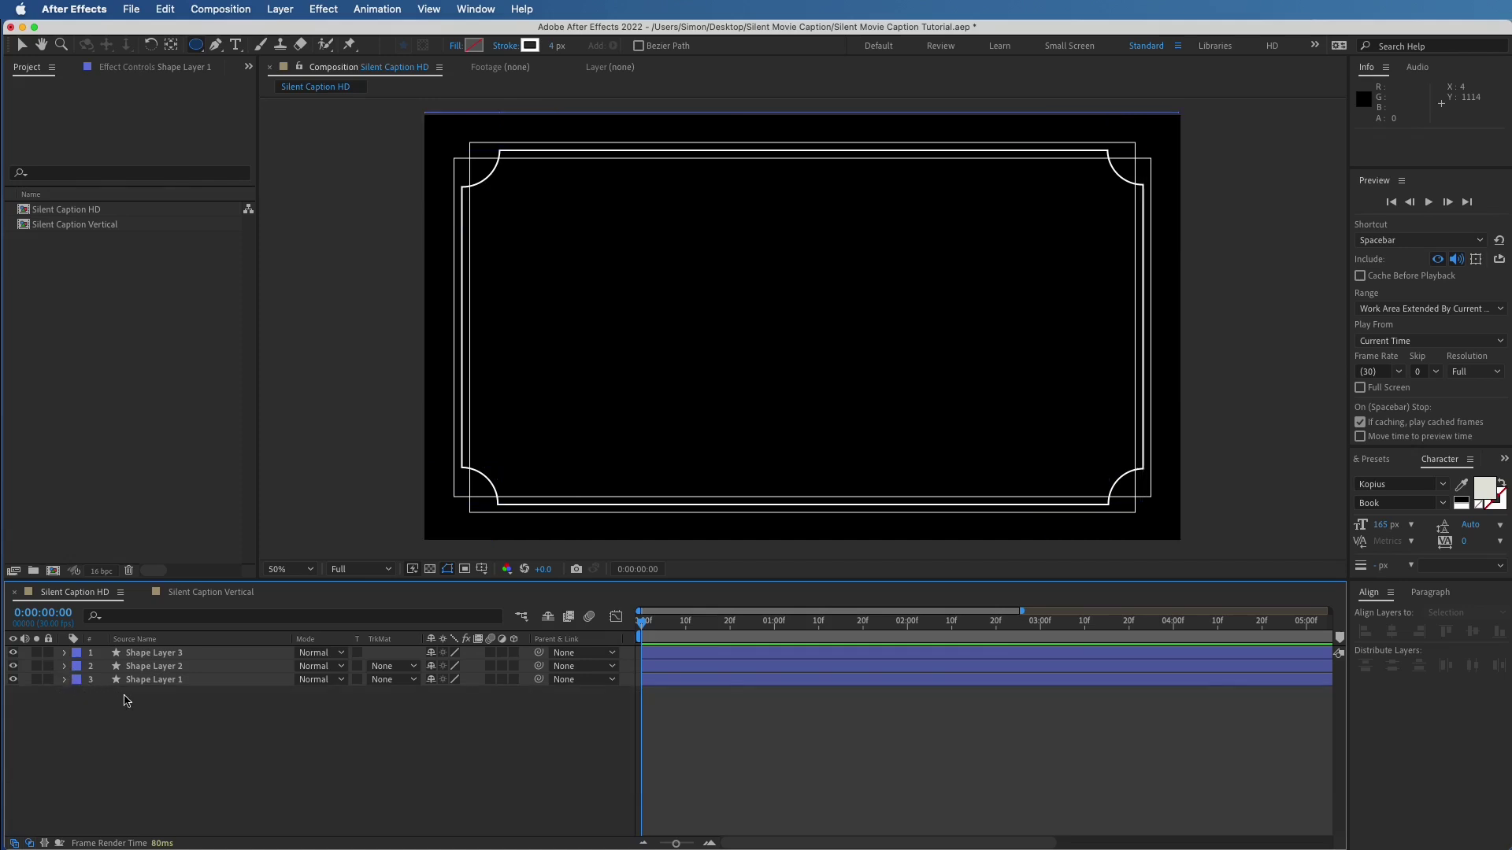
Type the title 'Silence!' as a new text layer in the composition
click(235, 45)
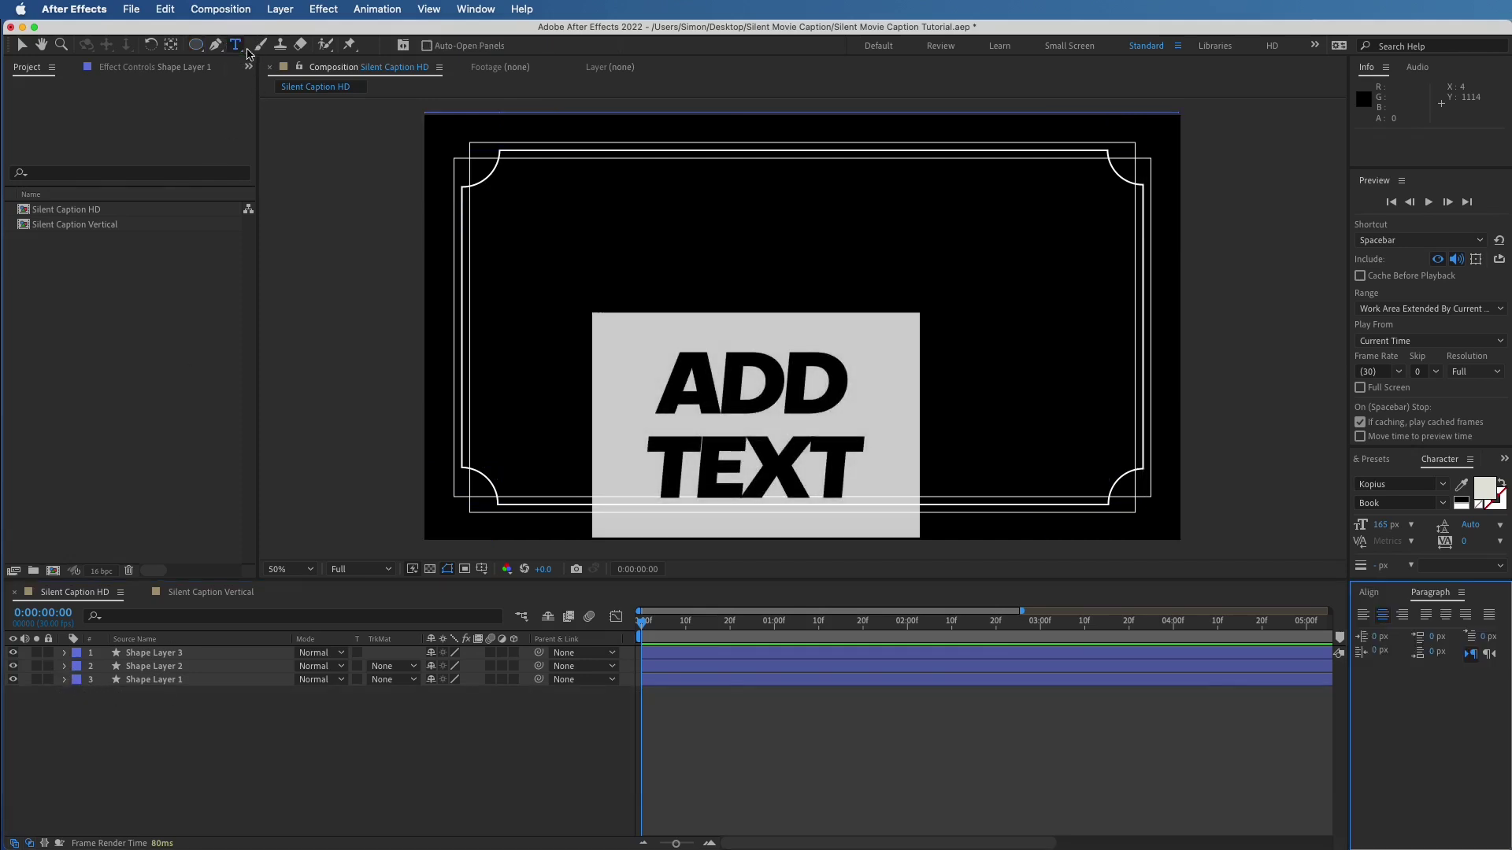
click(774, 324)
text(S)
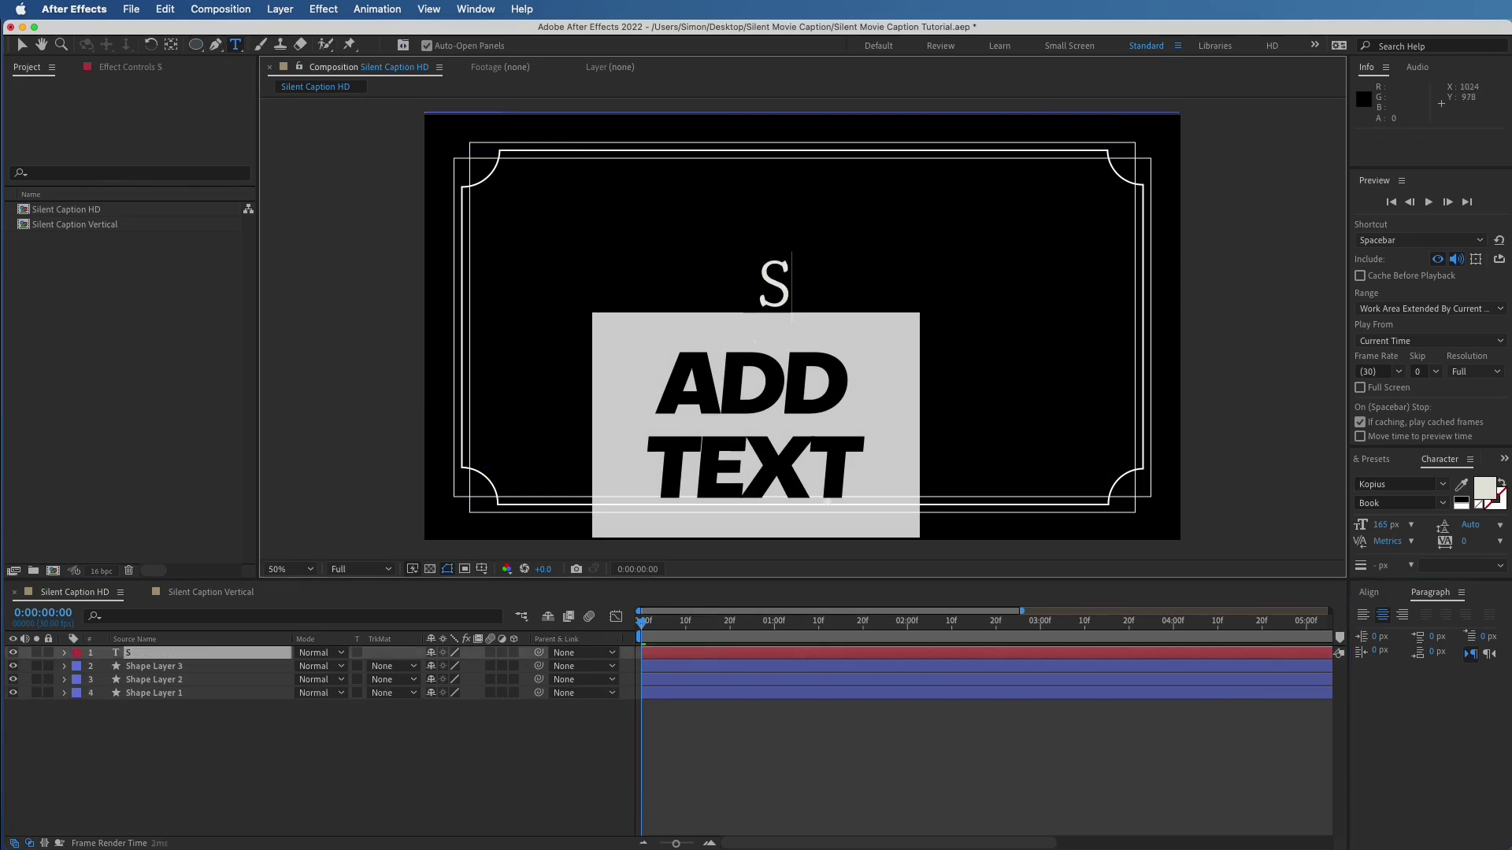
text(ilence!)
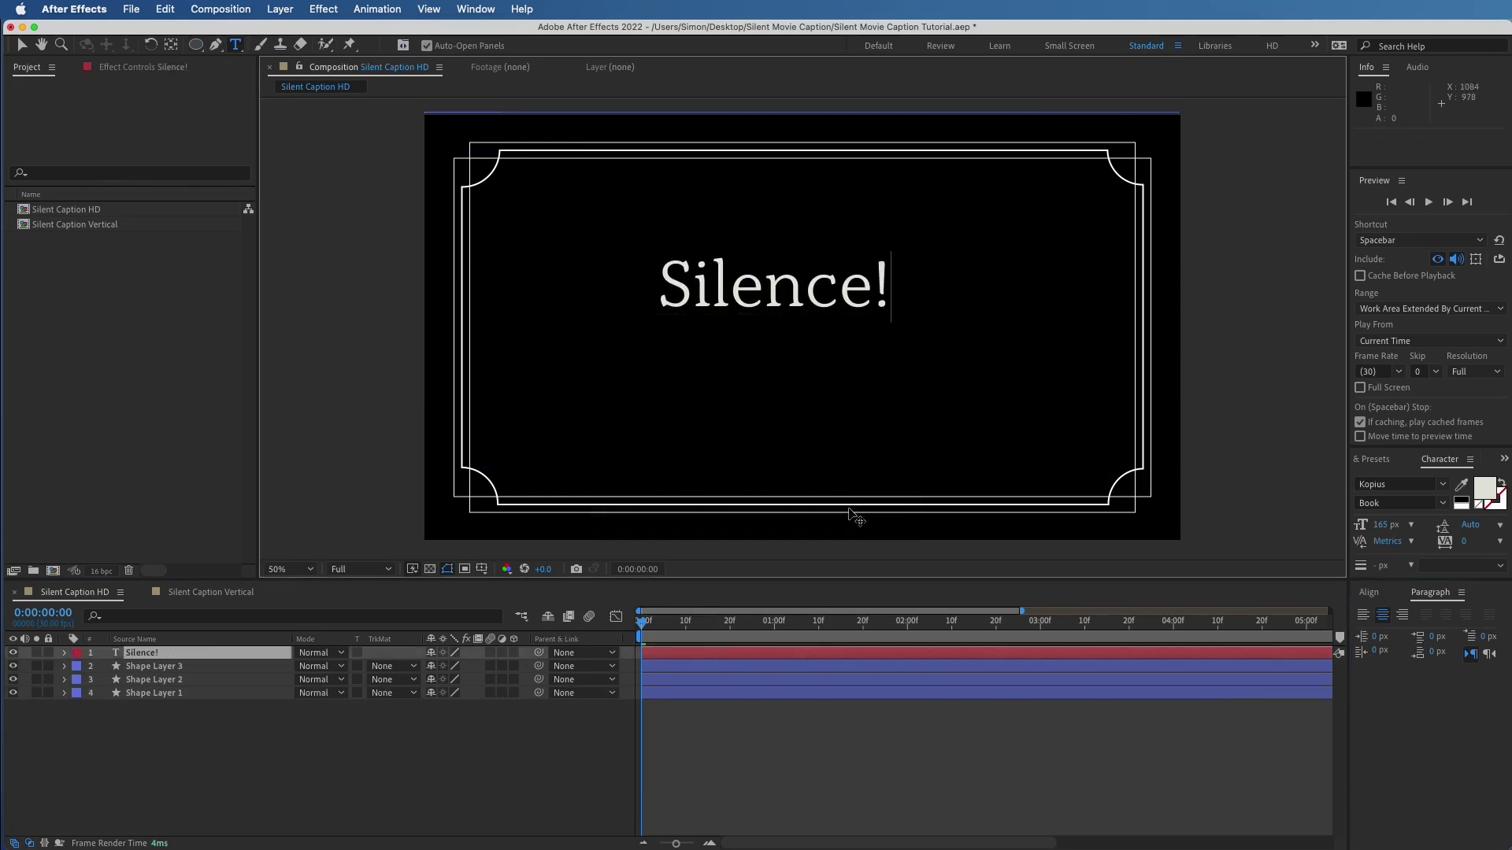
key(Escape)
key(v)
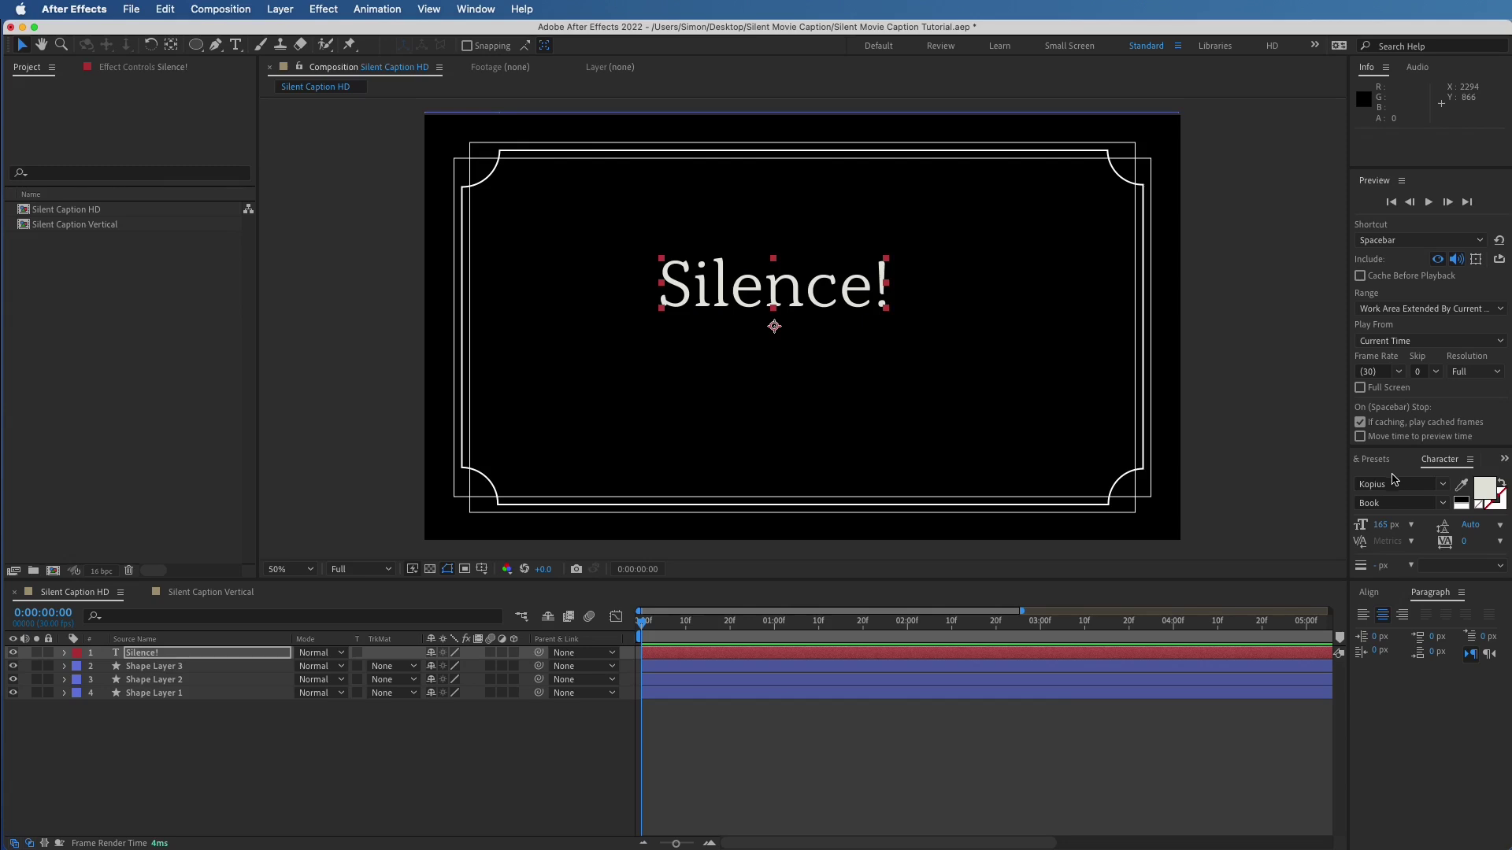
Centre the title horizontally and vertically in the composition using the Align panel
click(1369, 593)
click(1391, 632)
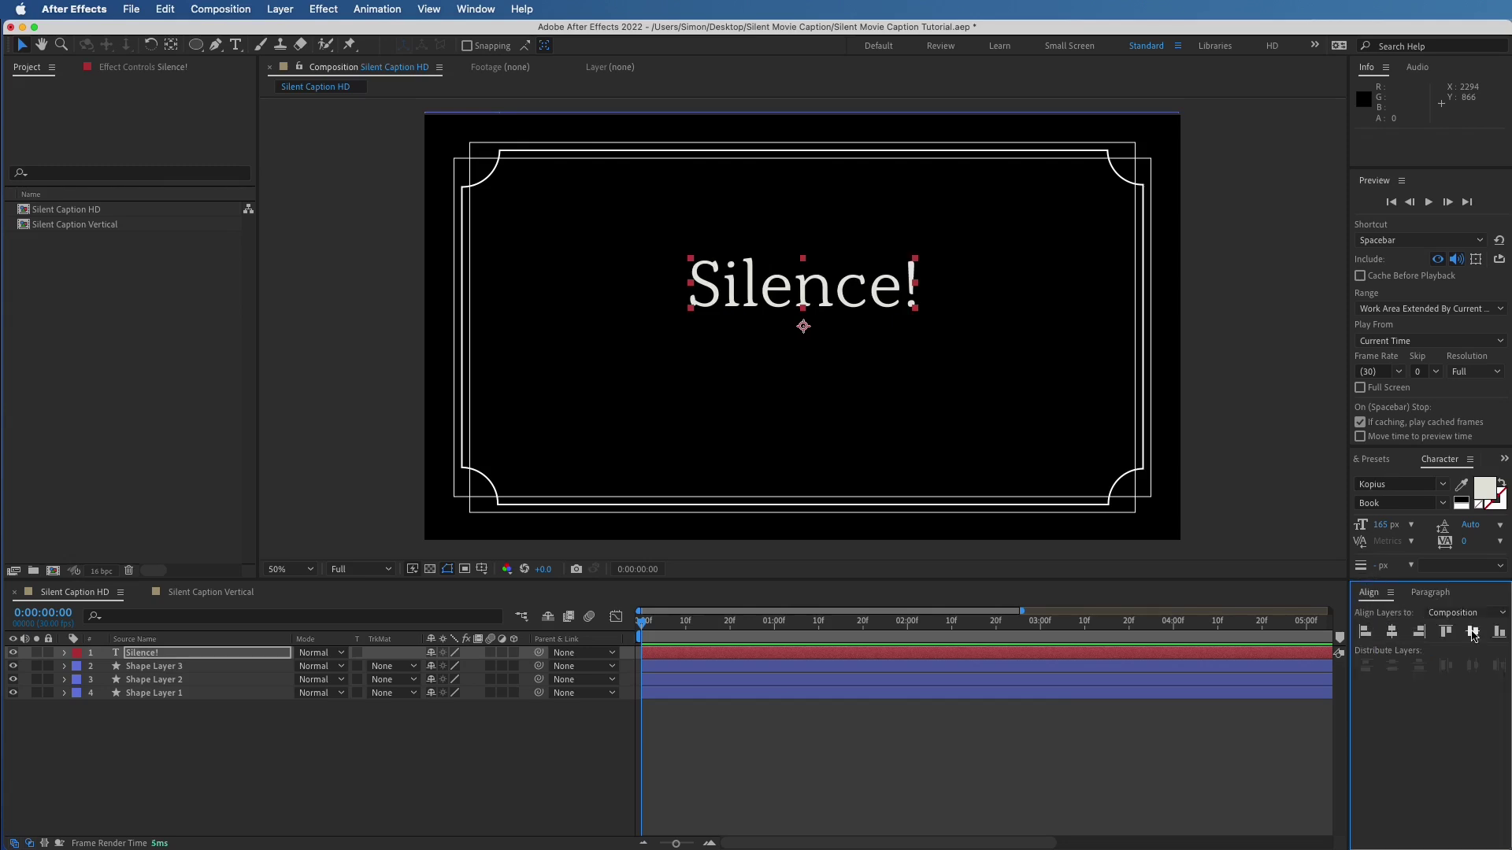
click(1472, 631)
click(920, 787)
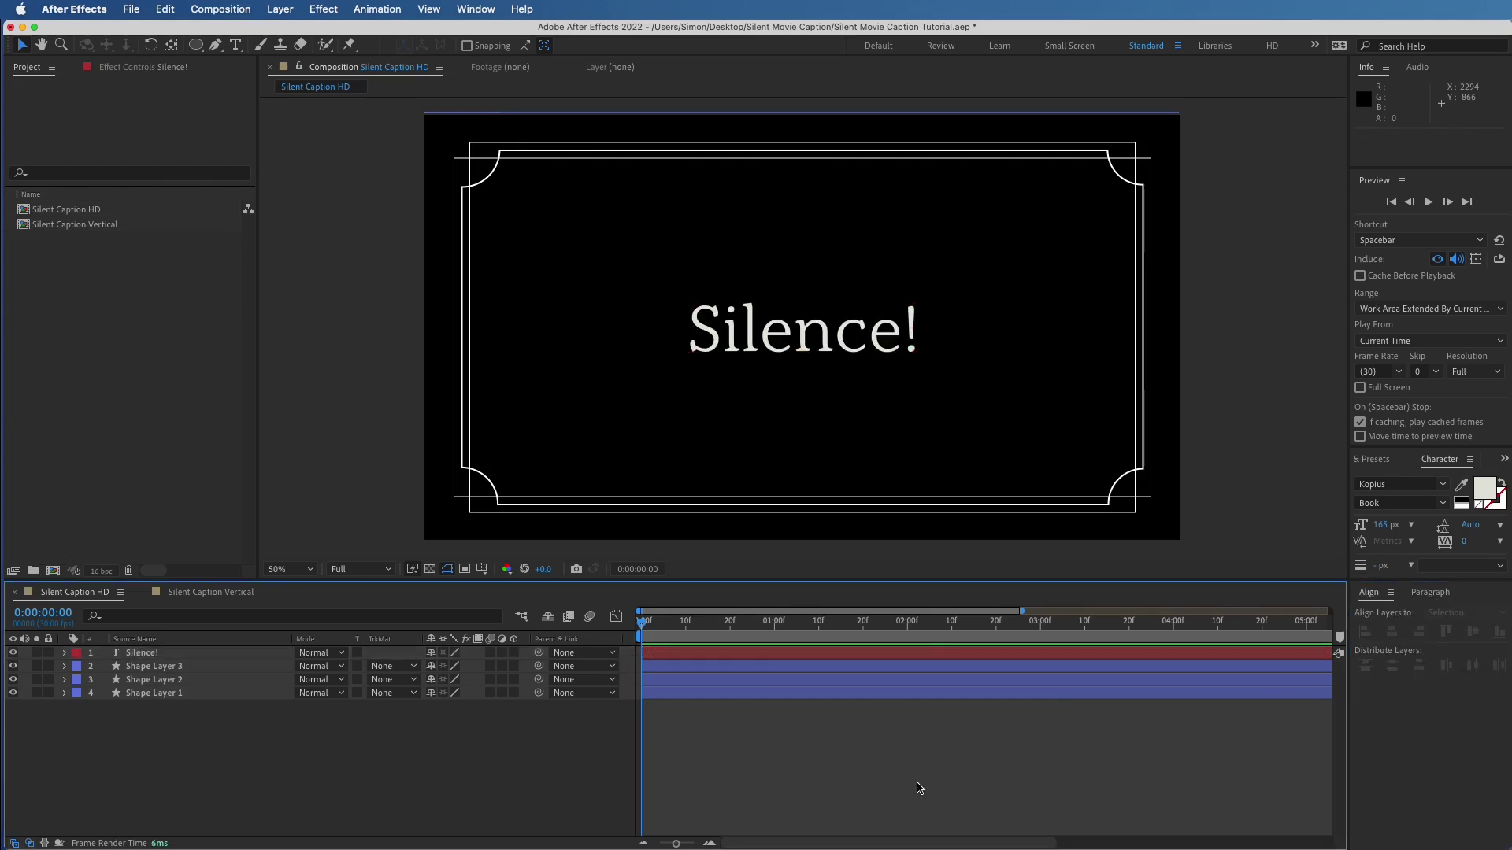
Create a new solid layer from the Layer > New menu
click(280, 8)
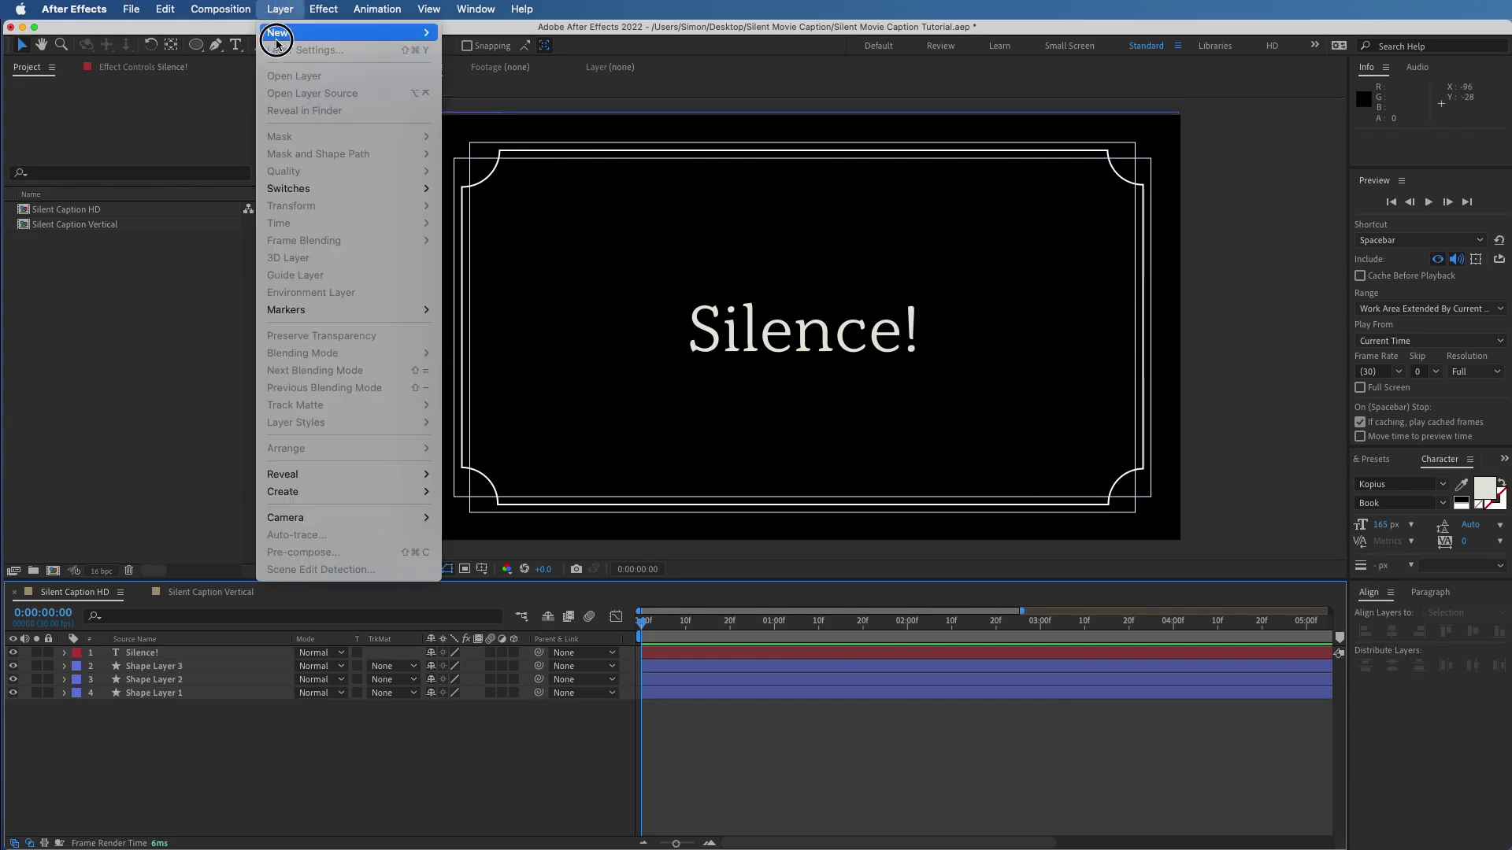
mouse_move(315, 32)
click(463, 50)
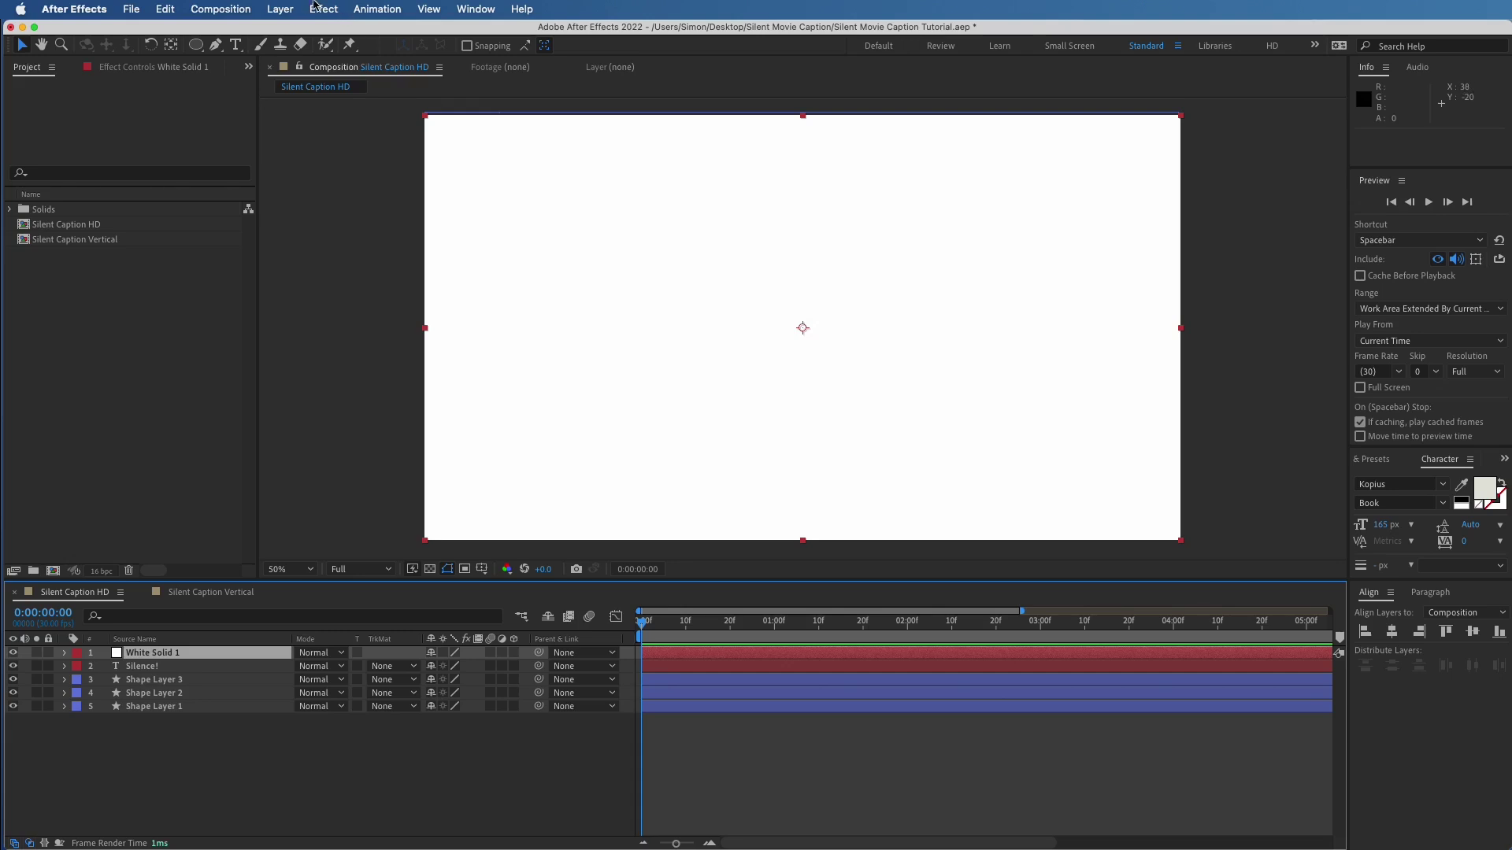
Apply Fractal Noise to White Solid 1 with Contrast 800 and Brightness -300
click(322, 9)
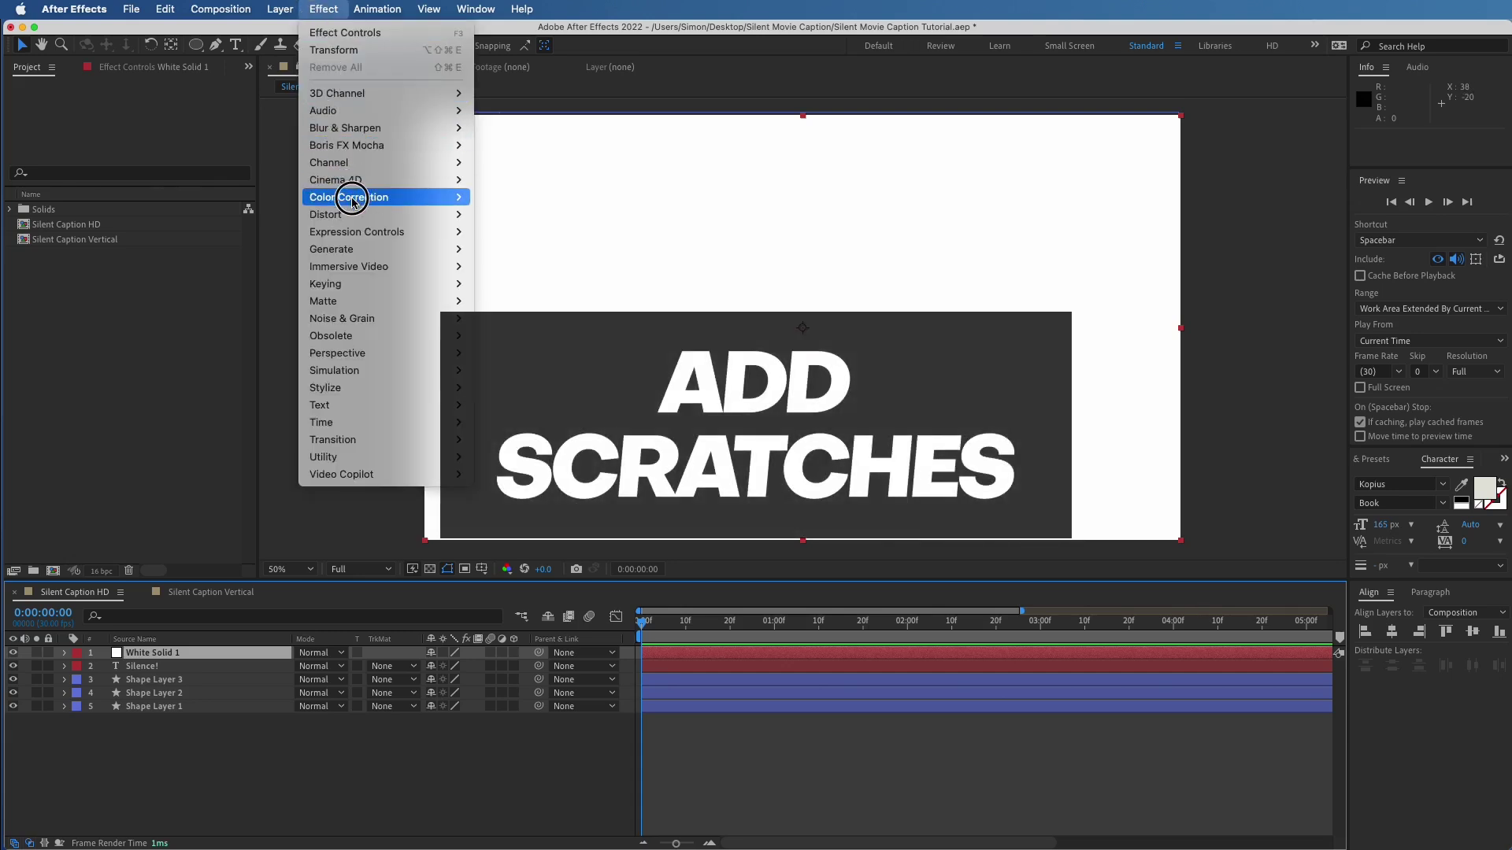
mouse_move(358, 307)
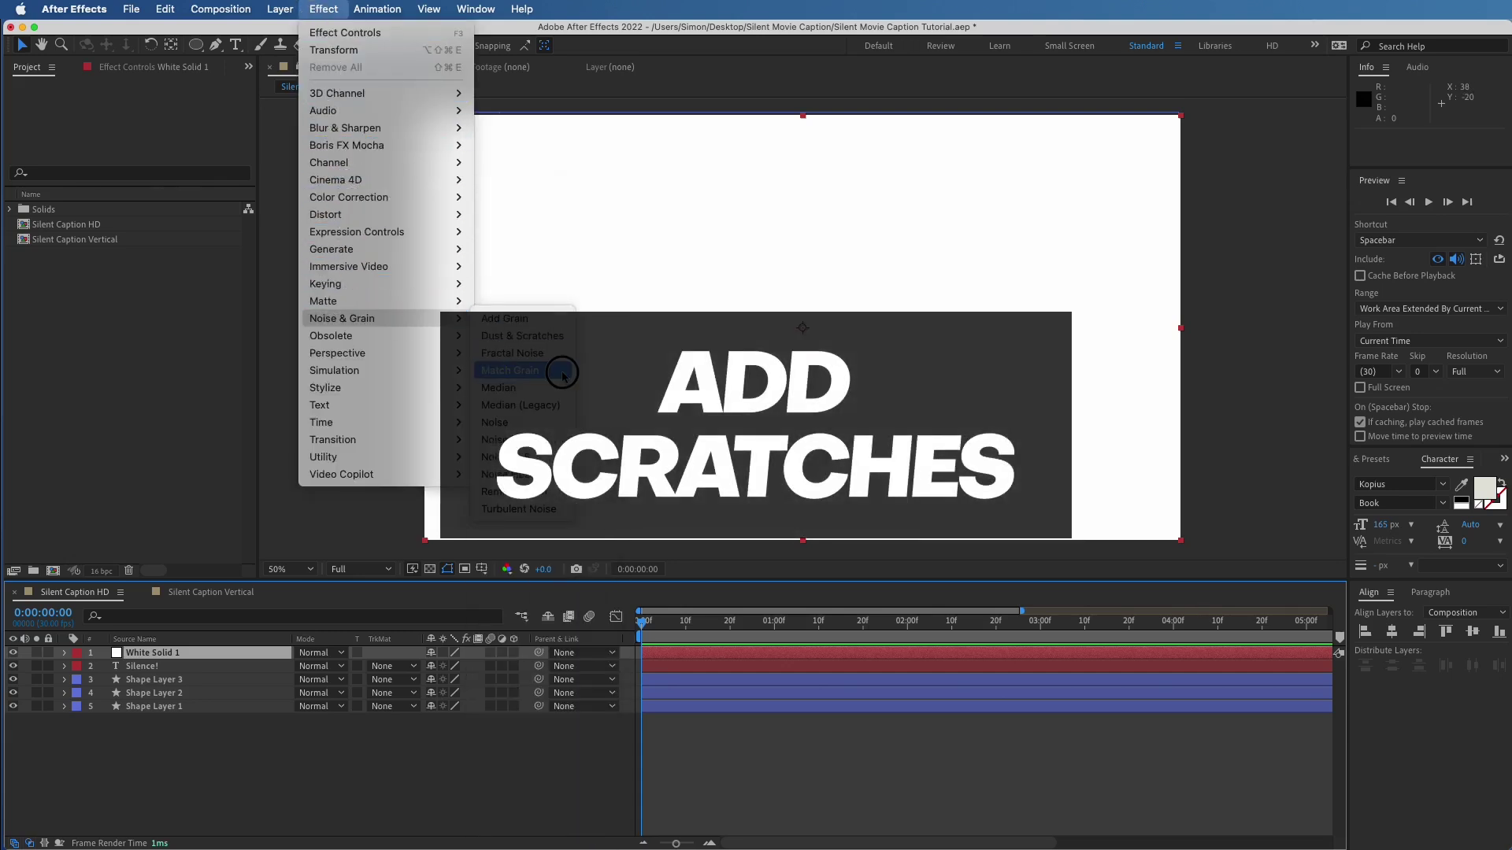
click(552, 356)
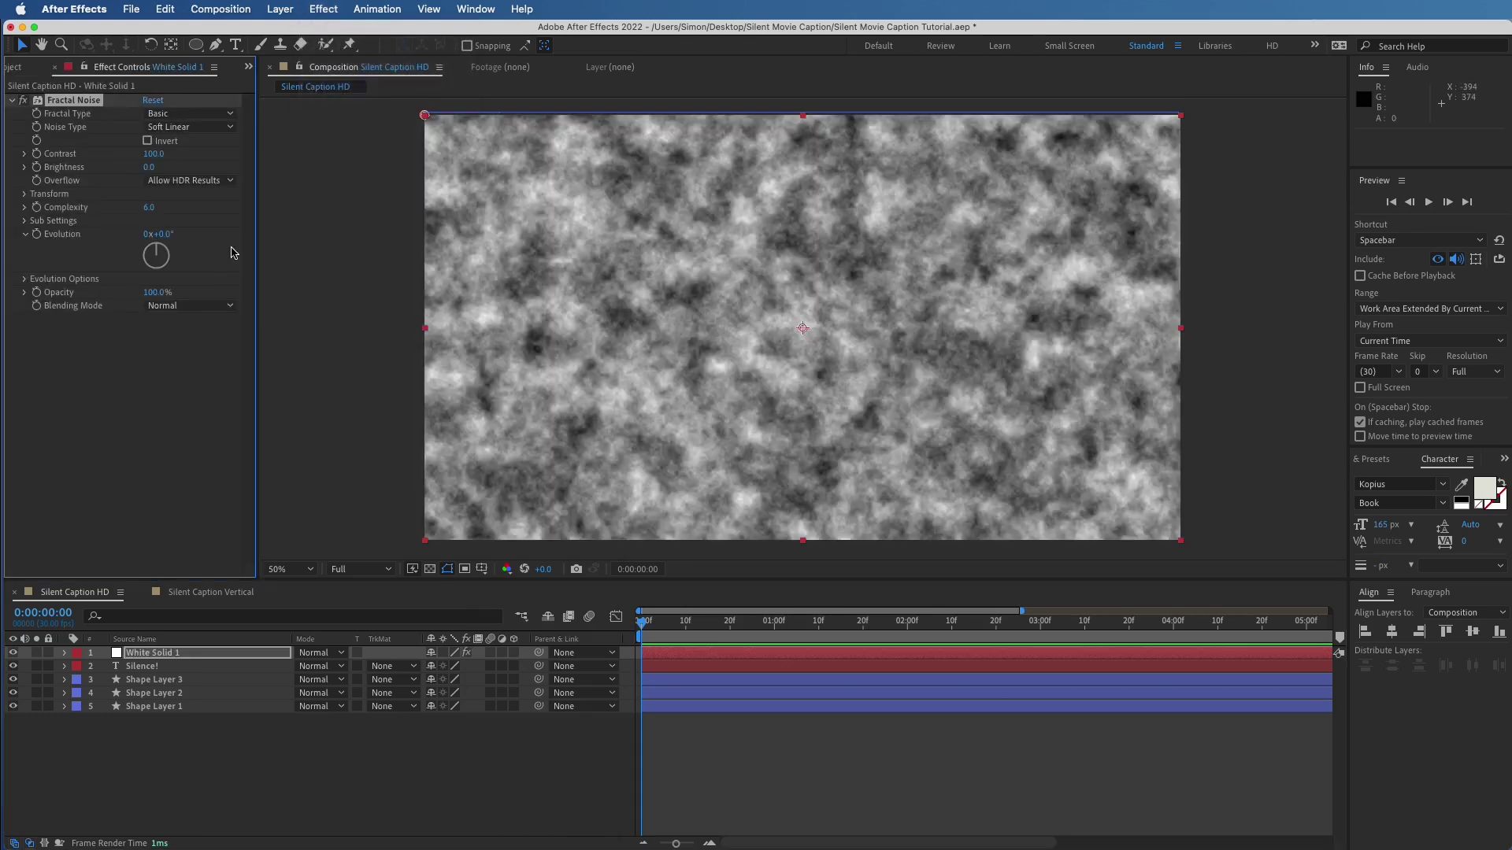
click(155, 155)
text(800)
click(93, 358)
click(150, 168)
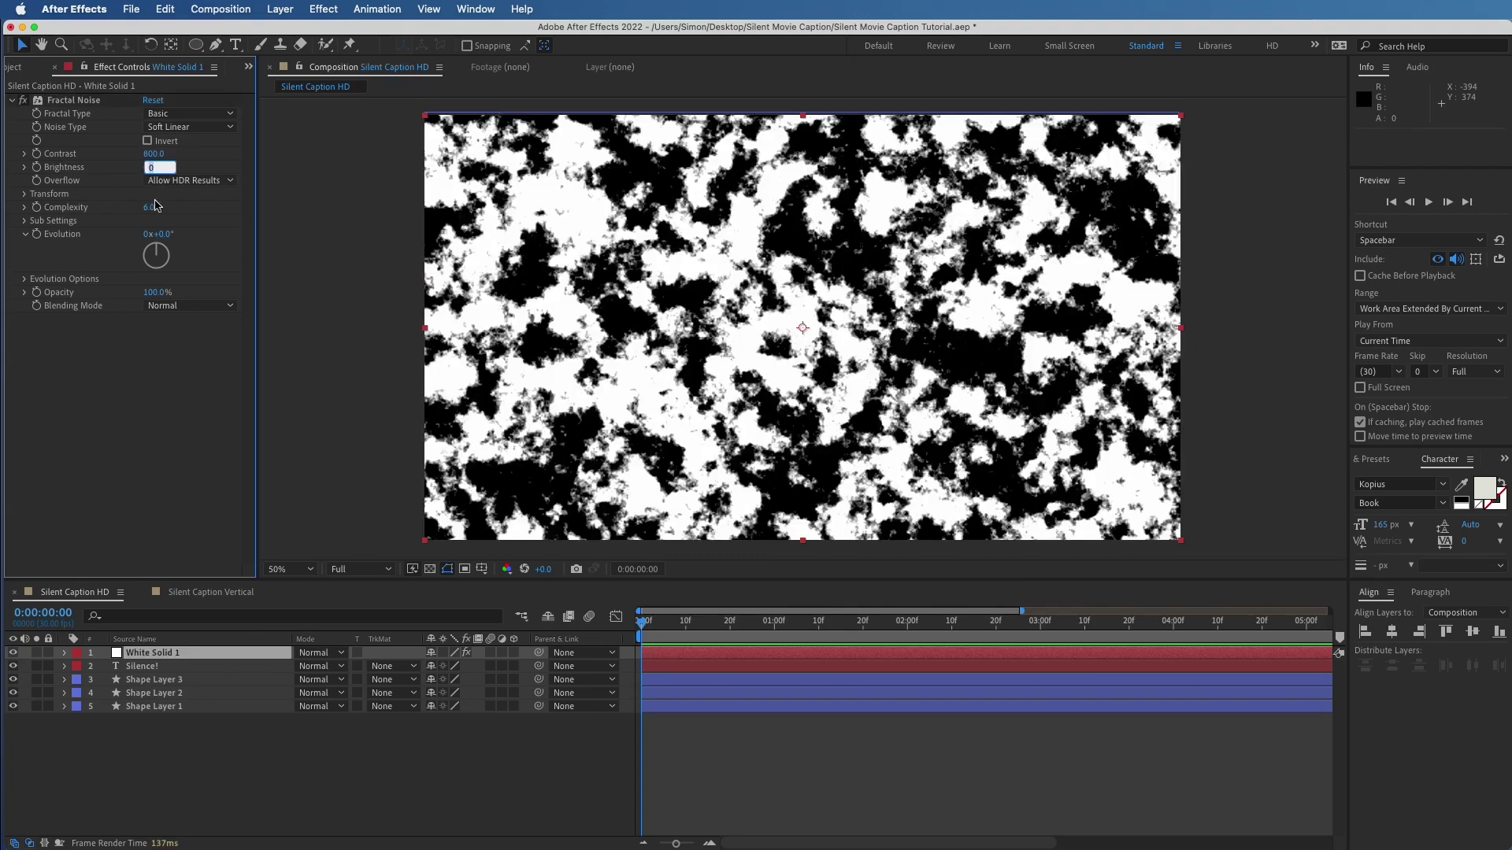
text(-300)
key(Return)
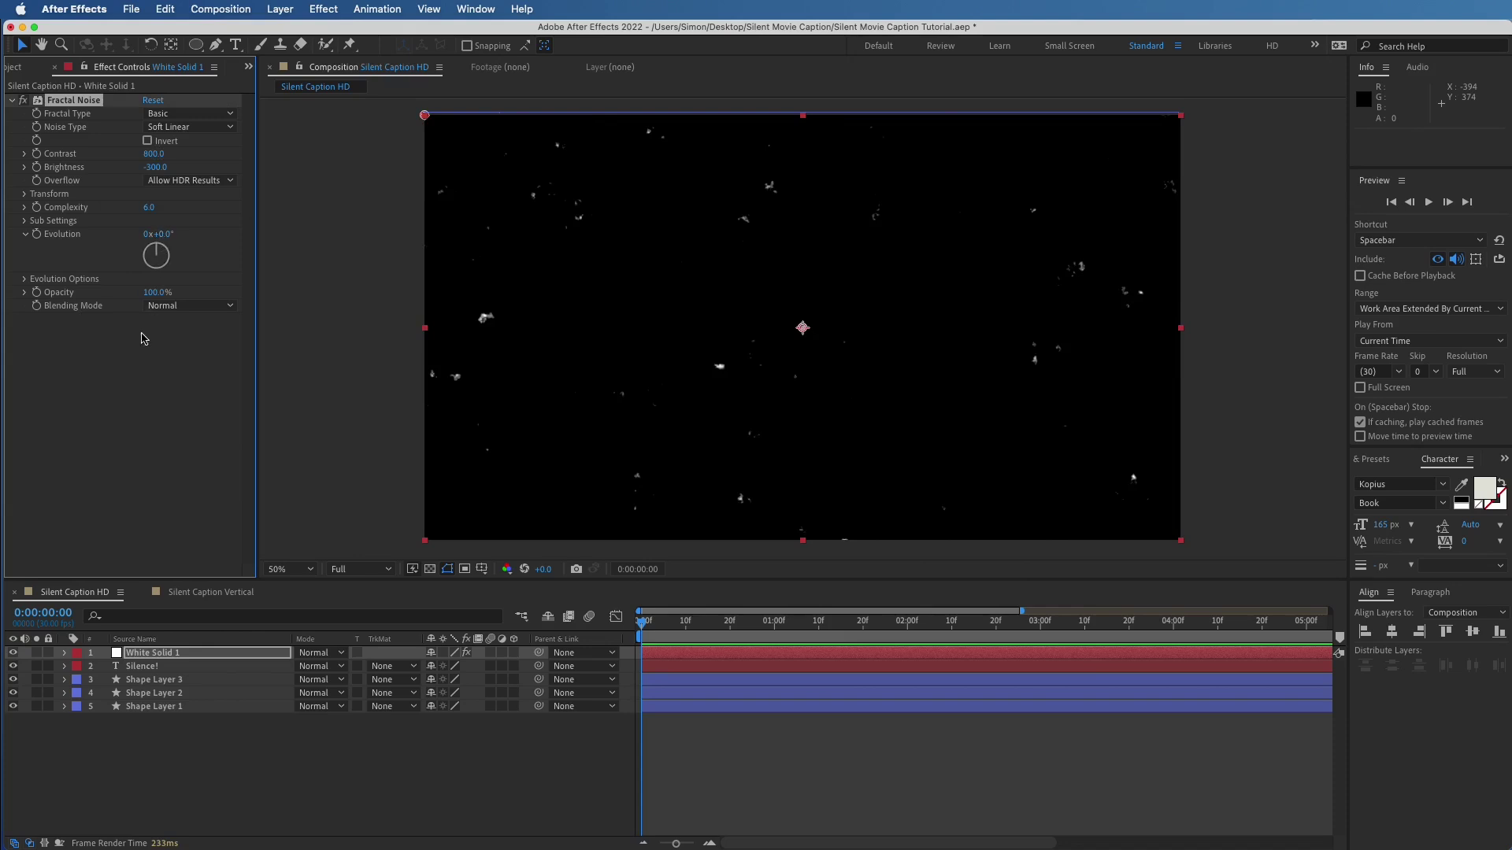
click(138, 329)
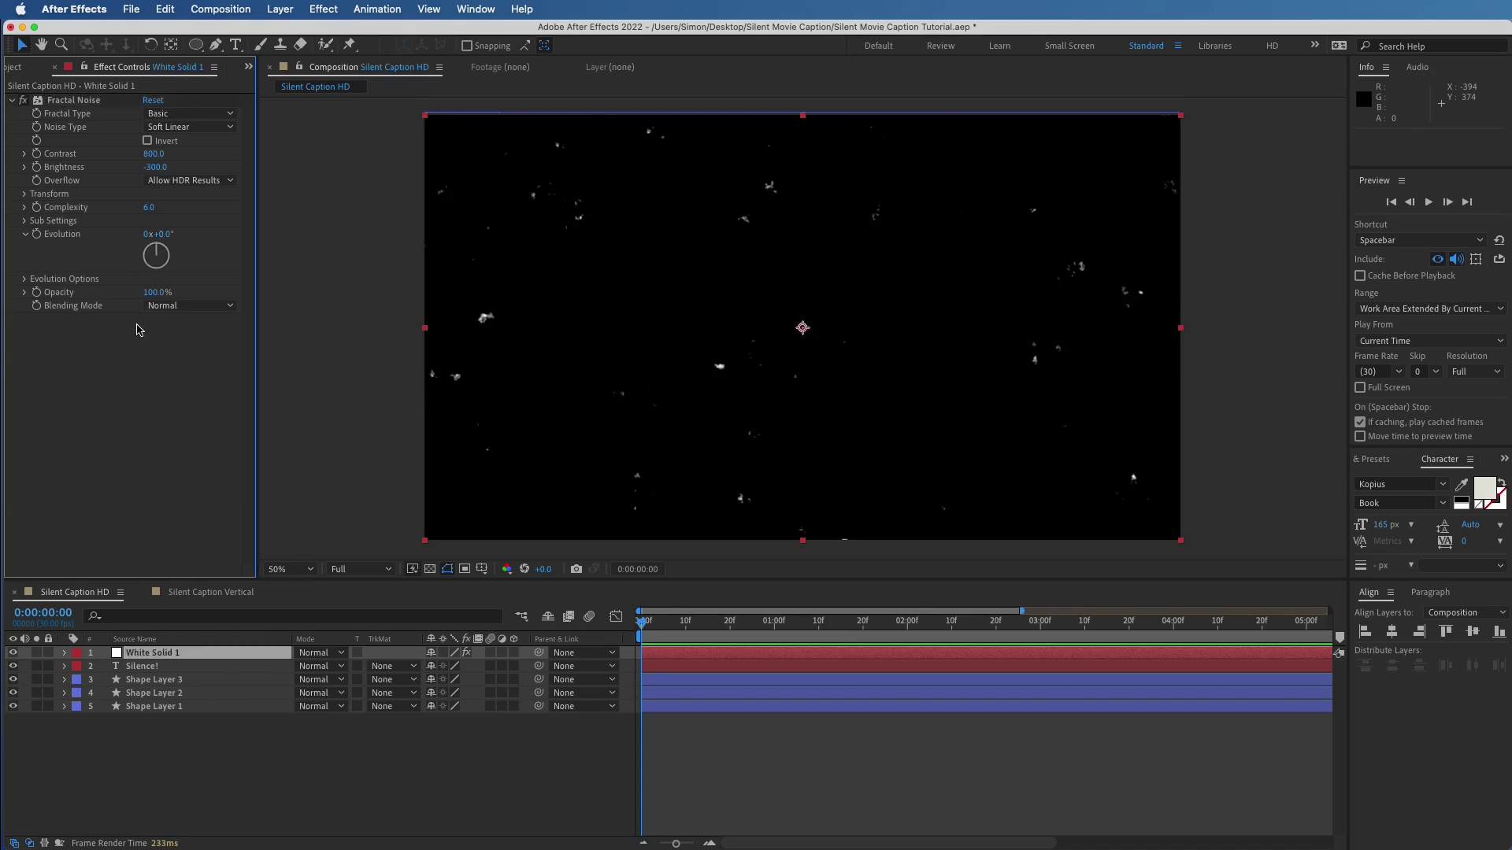
Turn off Uniform Scaling in Fractal Noise's Transform and set Scale Width 1, Scale Height 10000
click(25, 195)
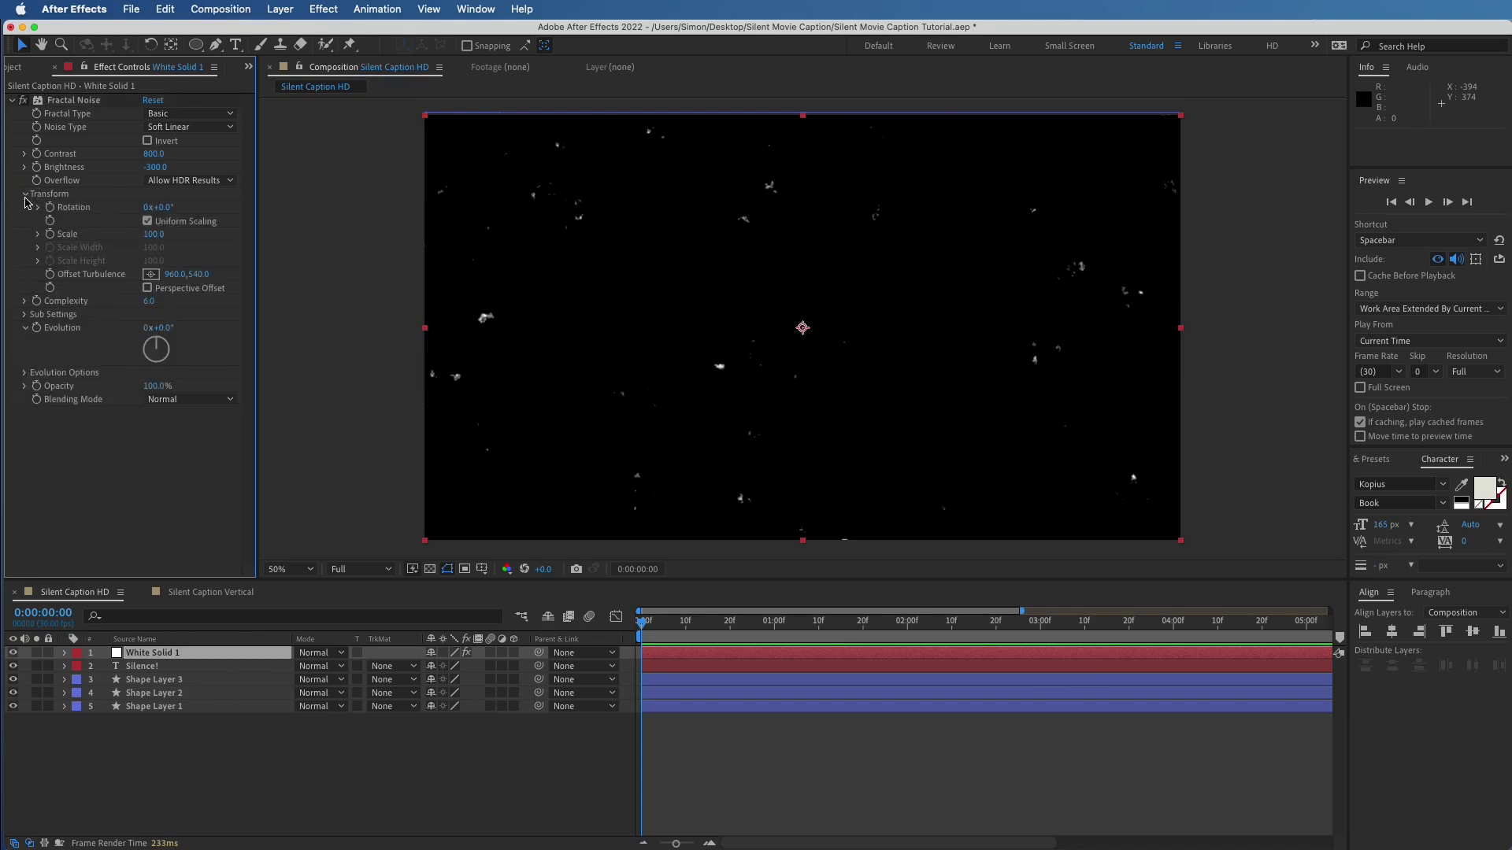
click(148, 221)
click(152, 247)
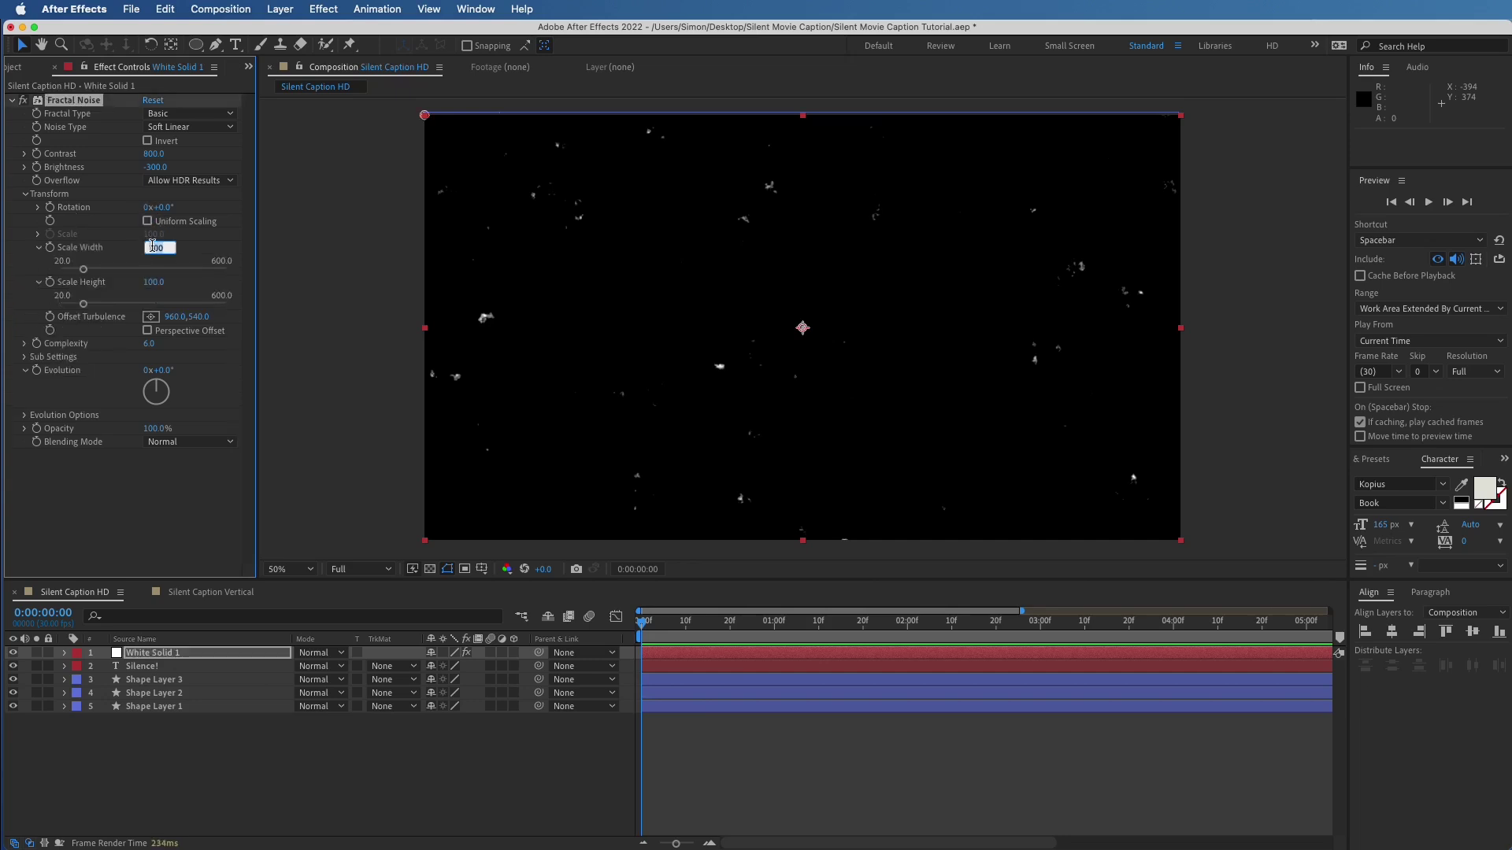
text(3)
key(Tab)
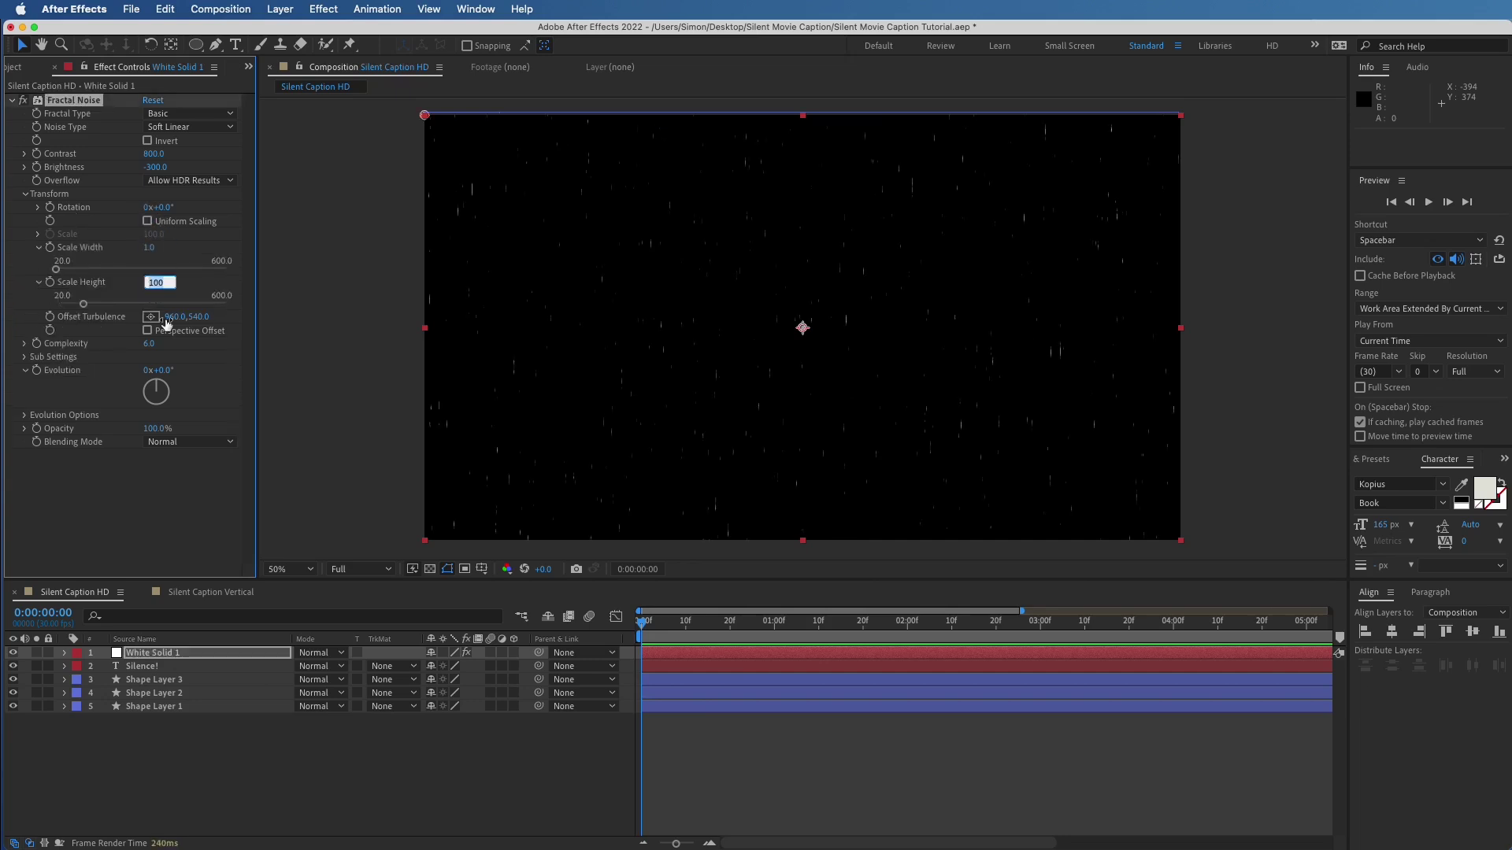
text(1)
key(Return)
click(167, 483)
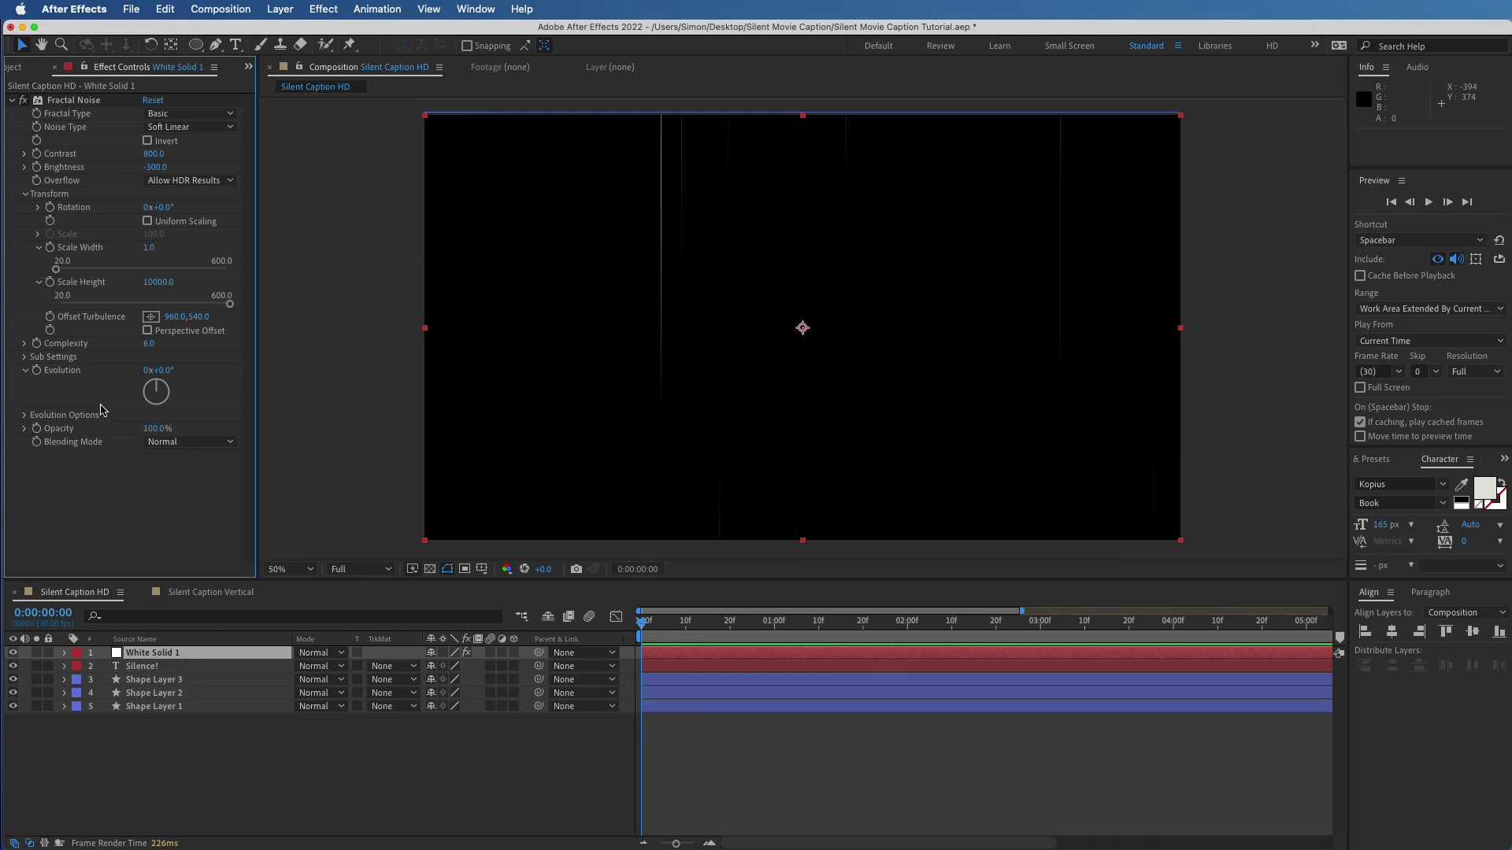
Give Fractal Noise's Offset Turbulence the expression wiggle(1,300)
alt+click(50, 316)
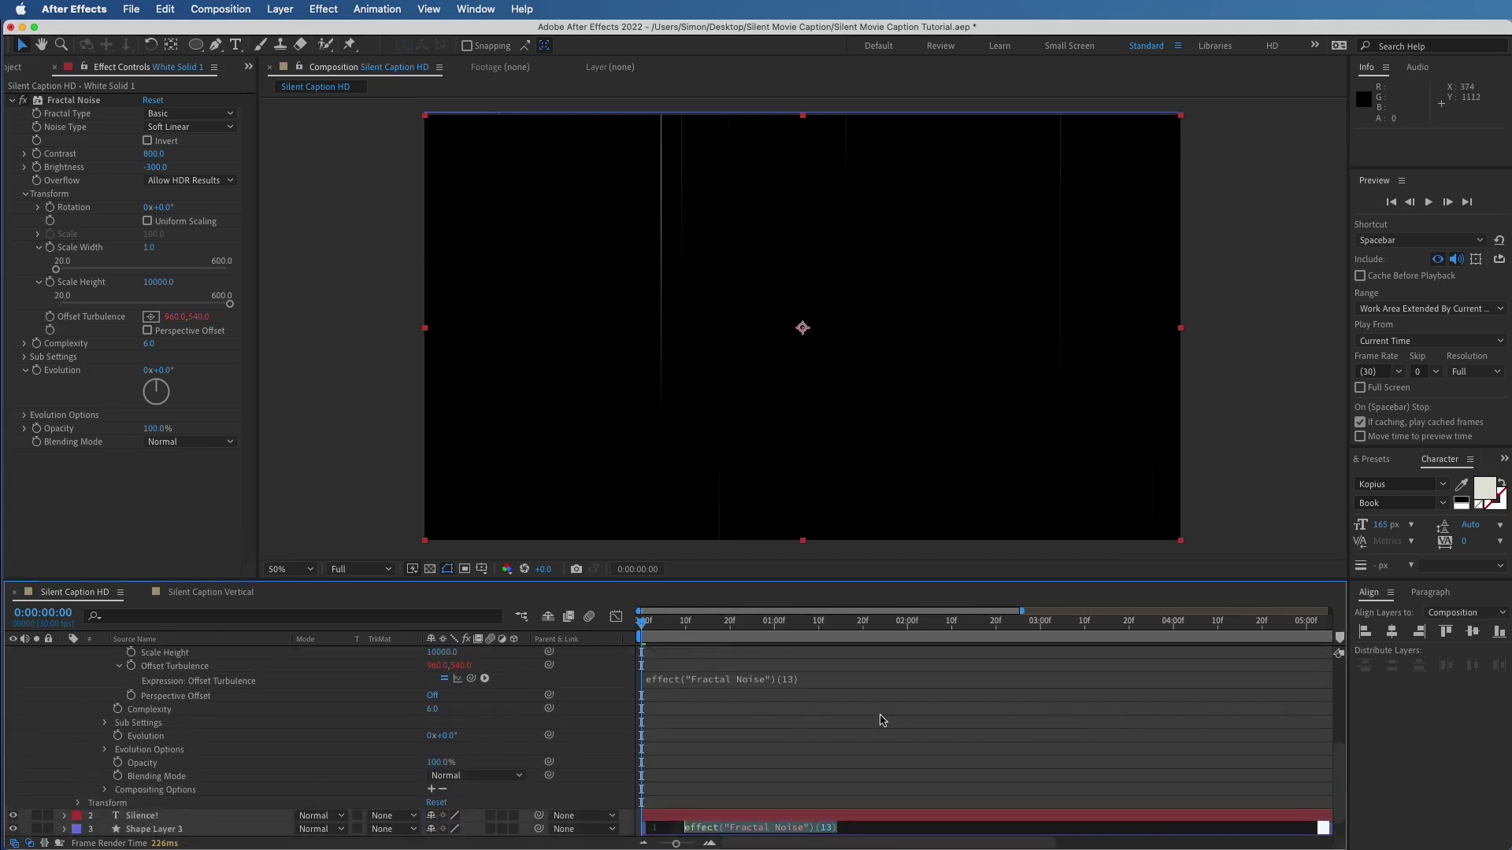
text(wiggle (1)
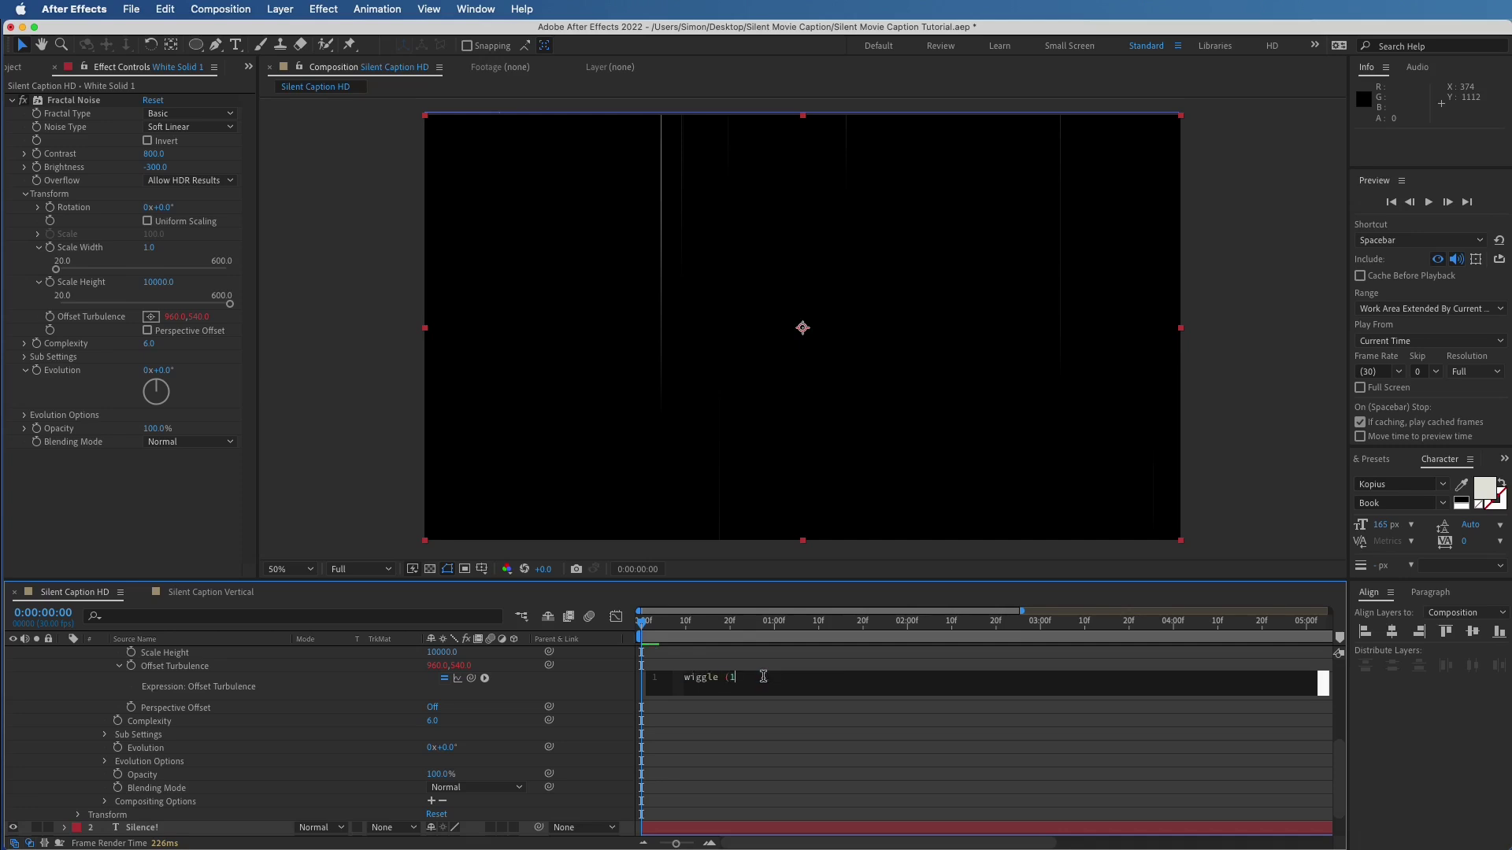
text(,300)
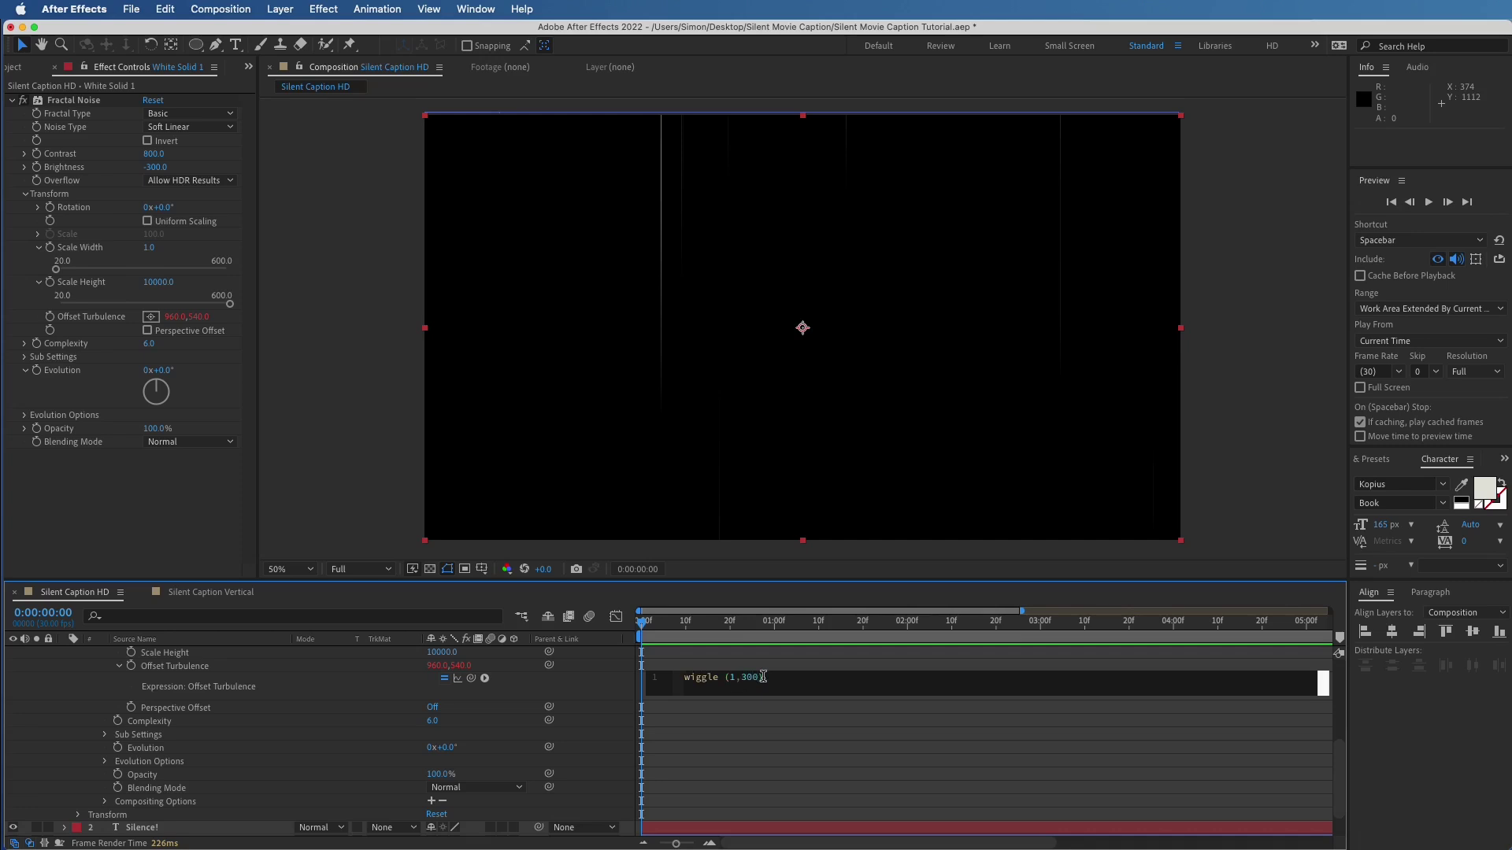
click(747, 647)
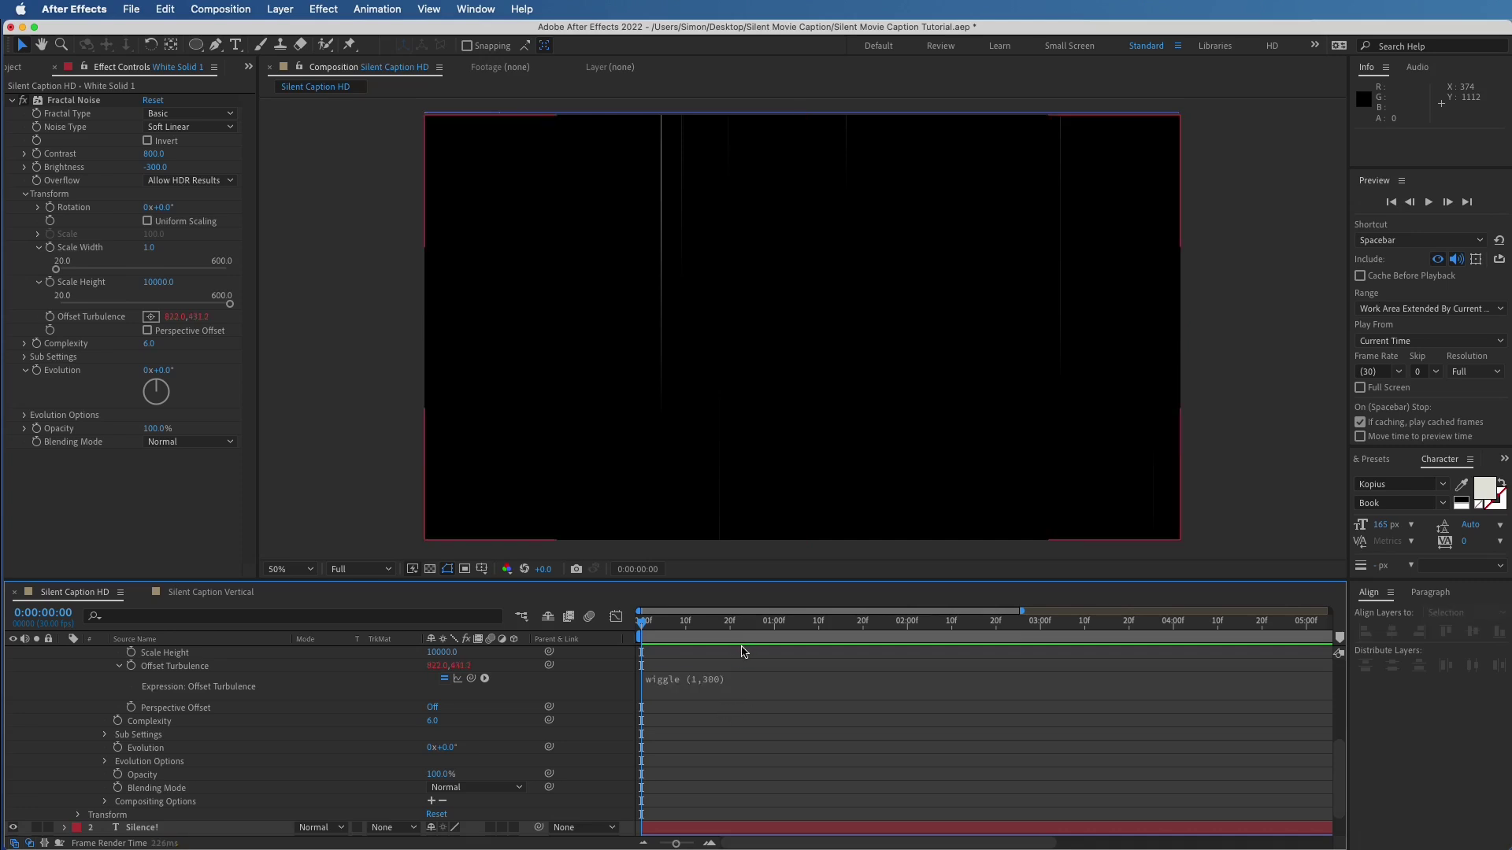
scroll(204, 691, up, 5)
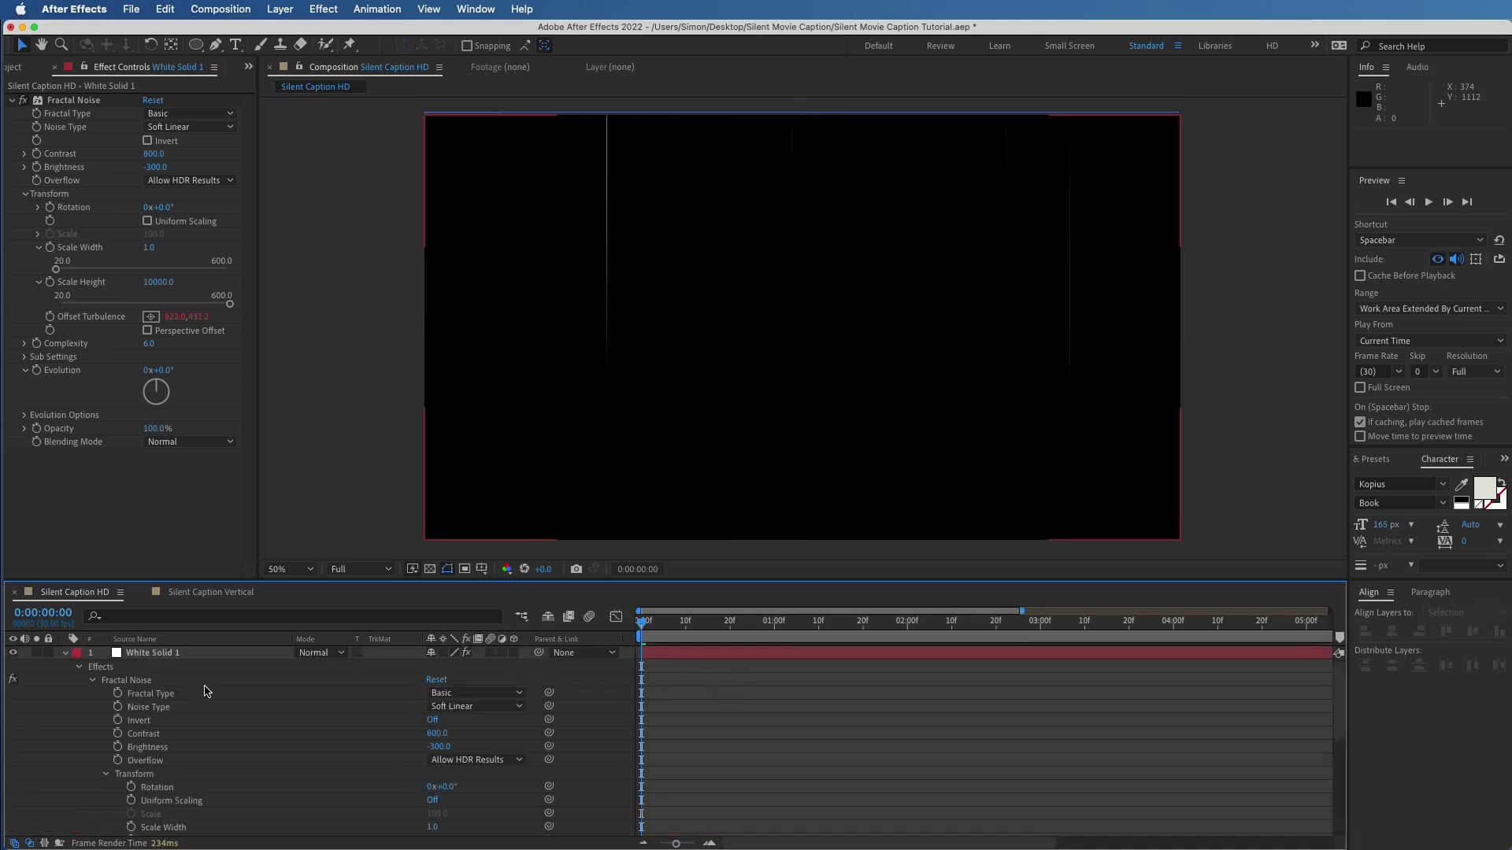
Set White Solid 1's vertical scale to 500%
click(67, 654)
click(131, 655)
key(s)
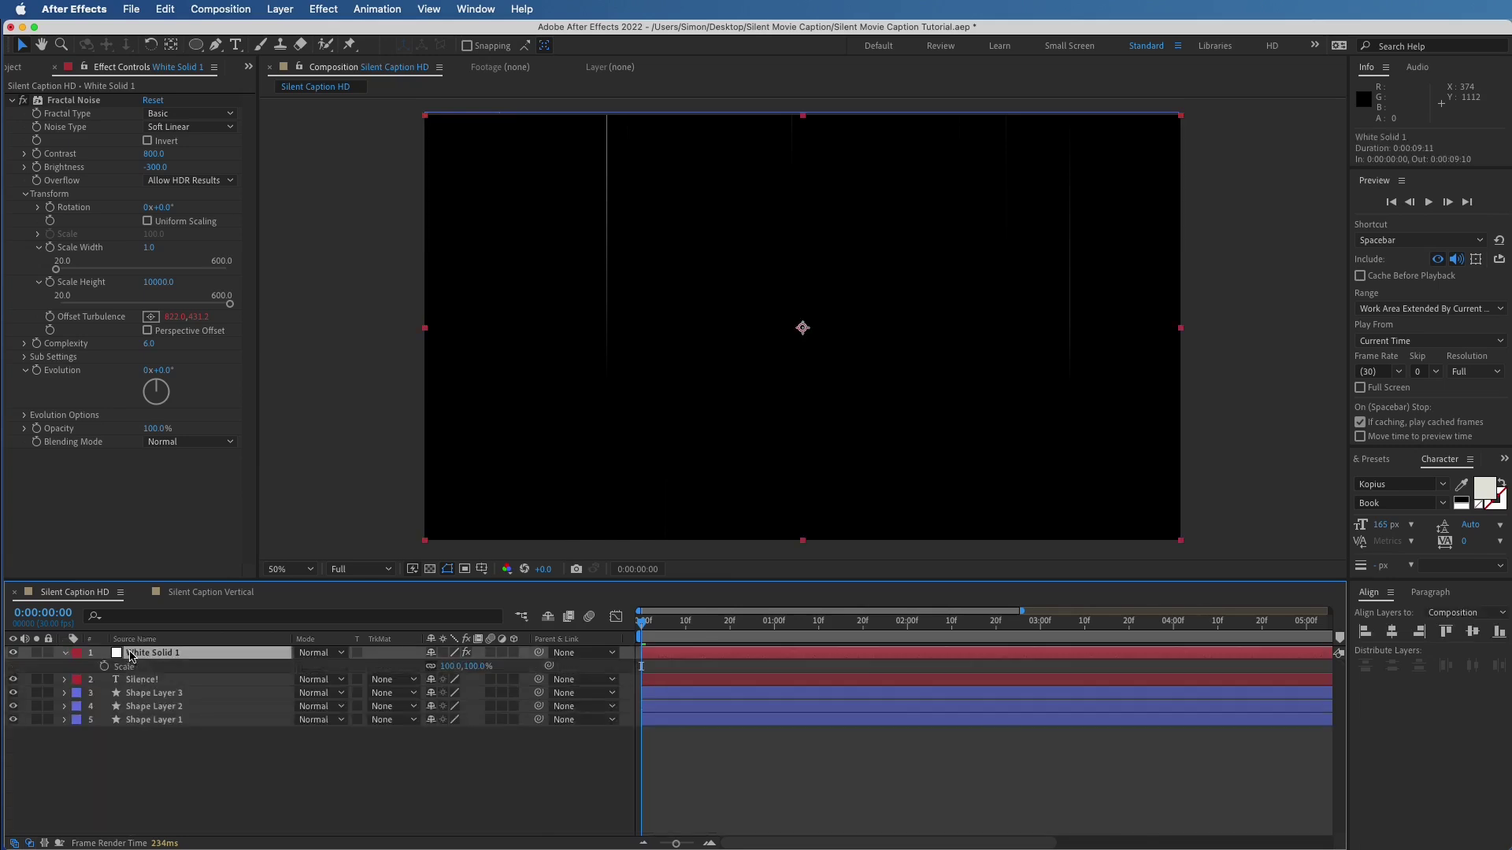
click(469, 666)
text(500)
key(Return)
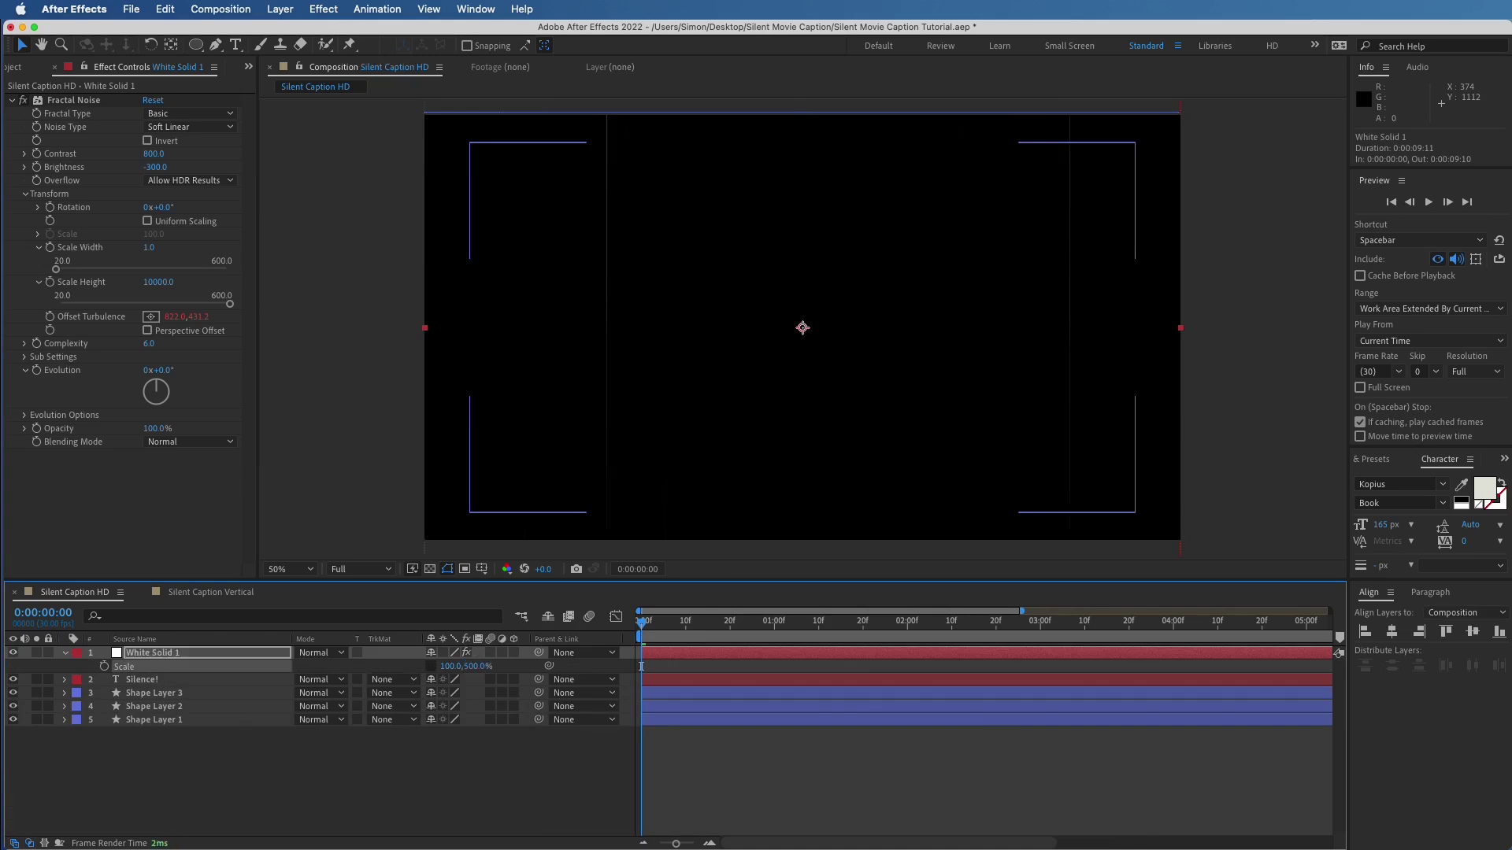
click(372, 775)
click(65, 653)
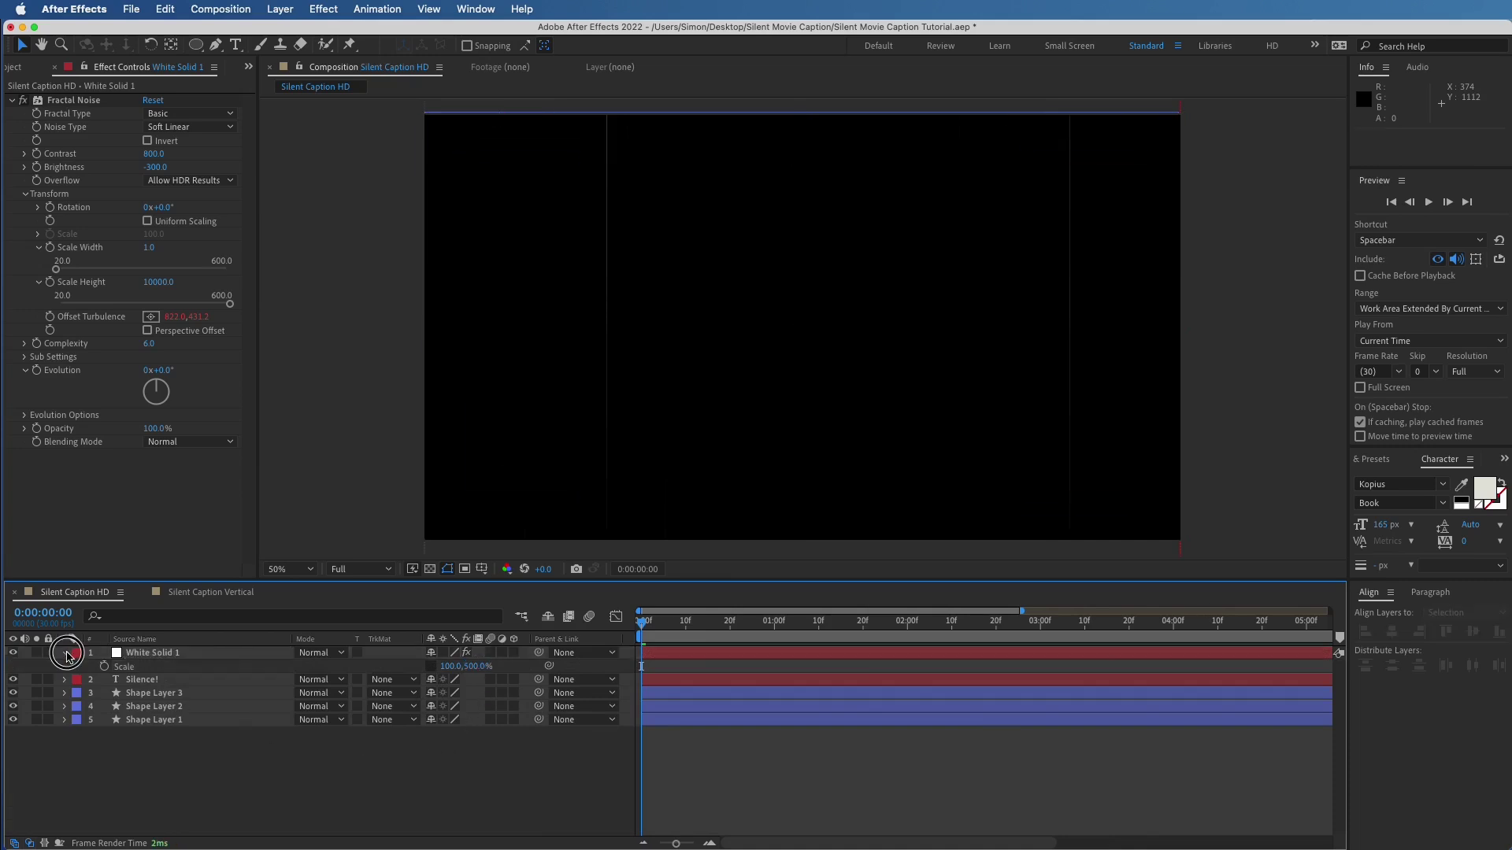
Switch White Solid 1's blending mode to Screen and preview the scratches
click(325, 653)
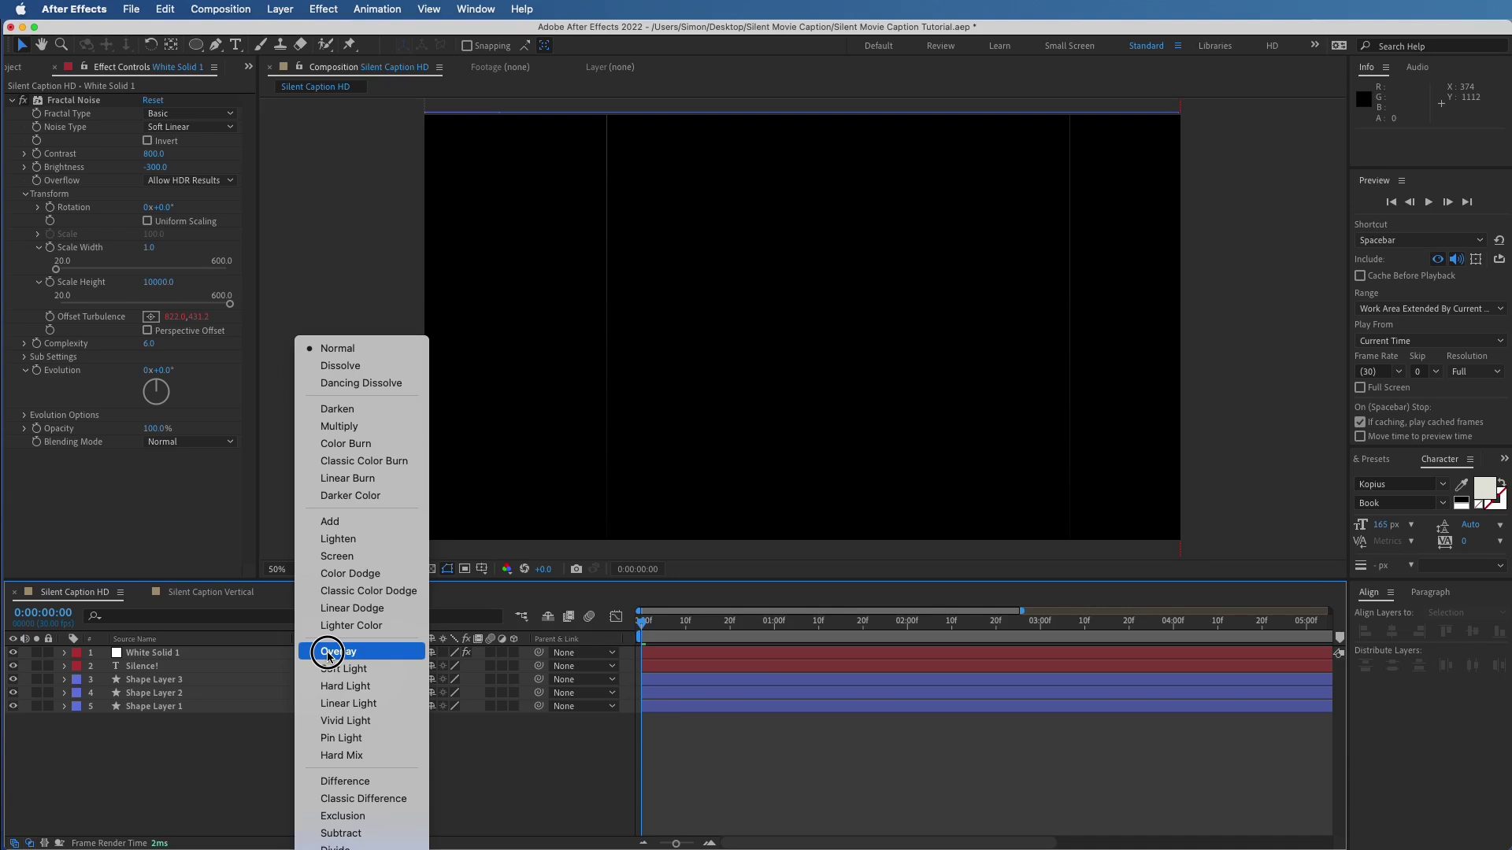
click(337, 556)
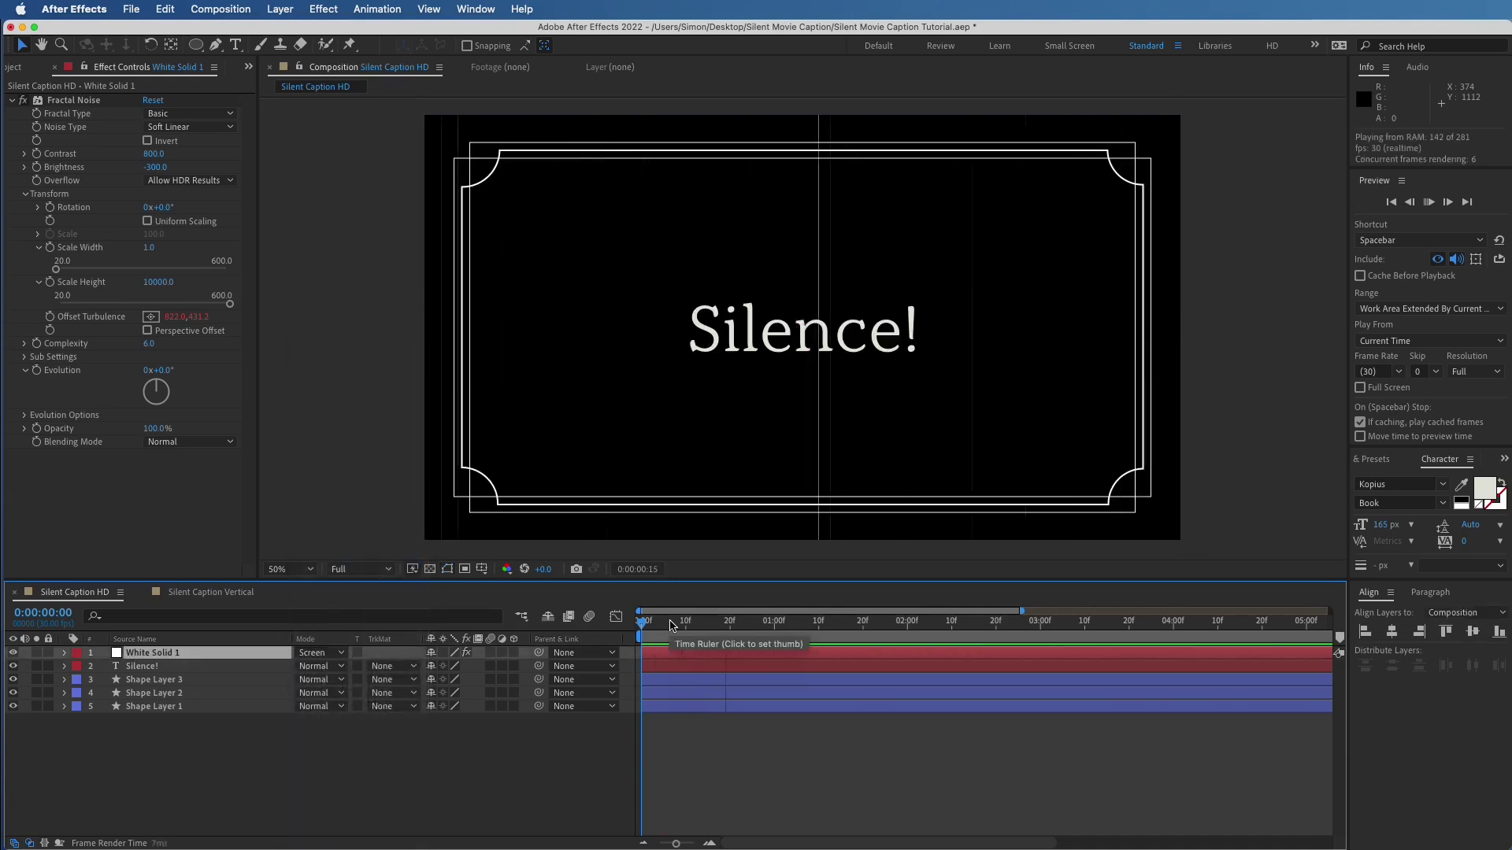
key(space)
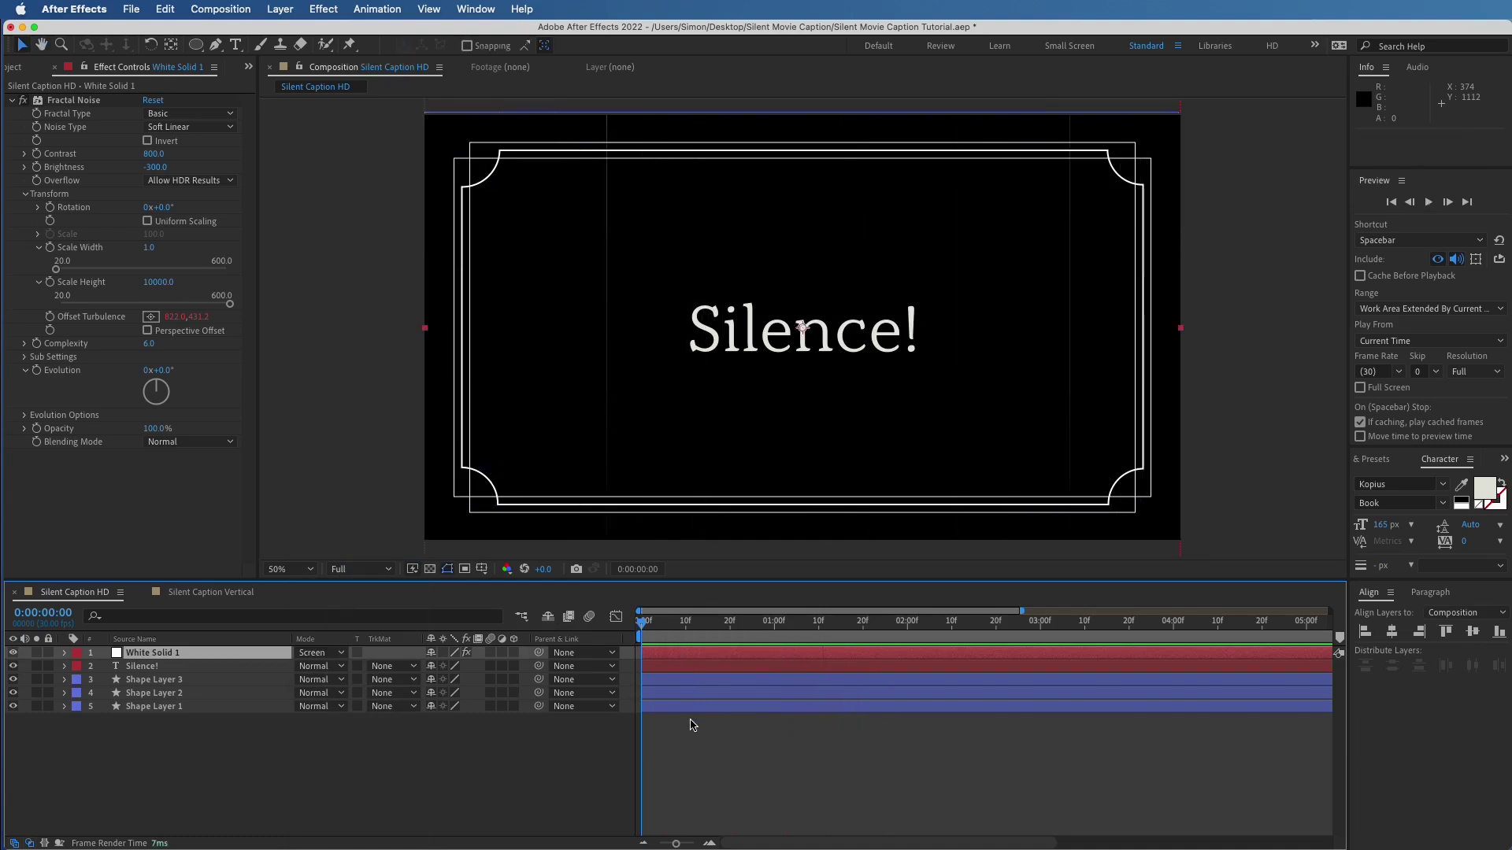
click(688, 728)
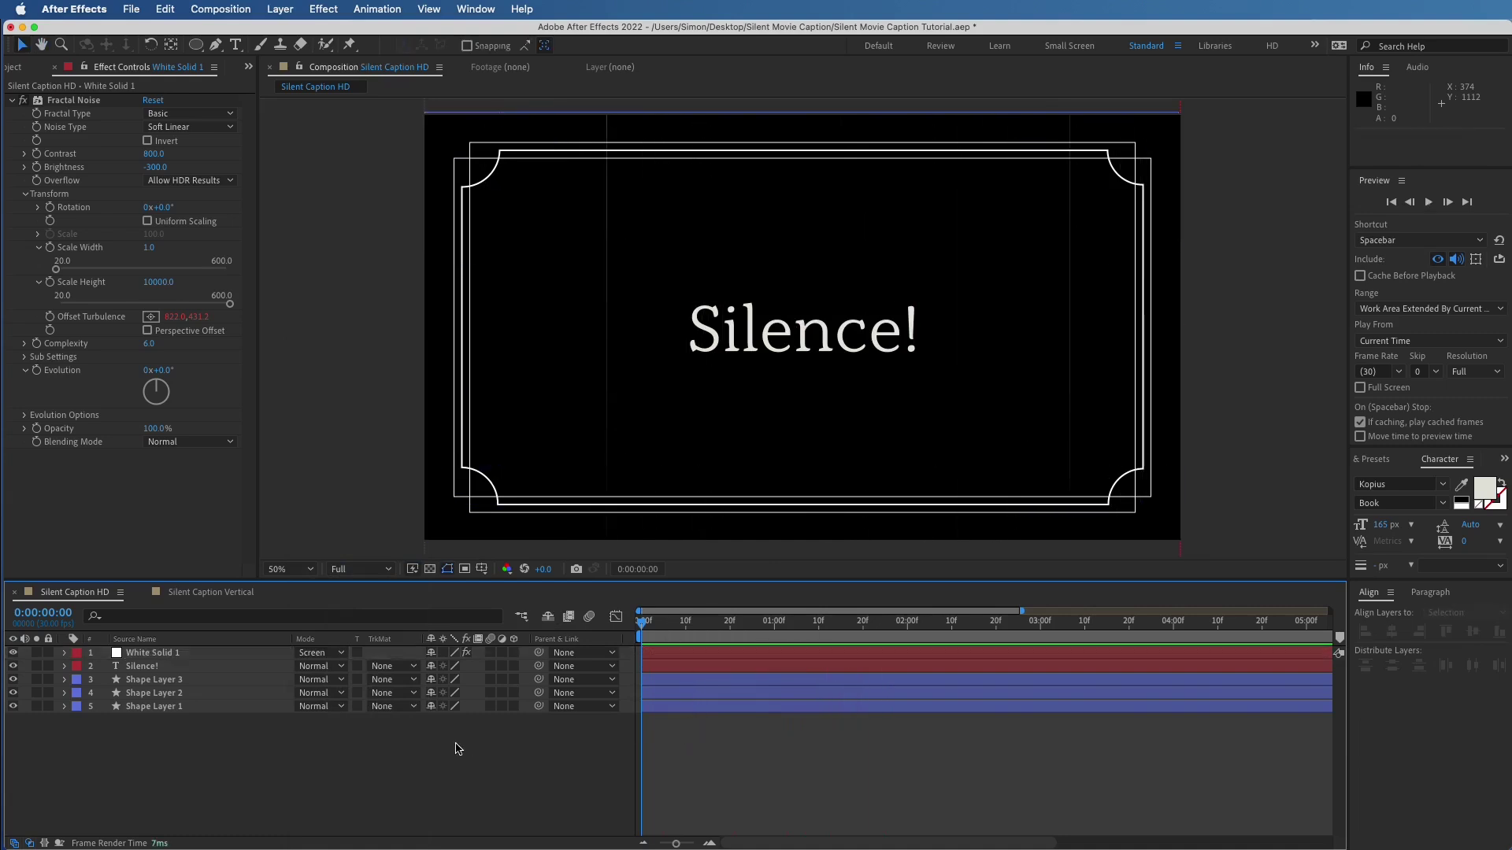
Add a new adjustment layer and apply the Exposure effect to it
click(280, 9)
mouse_move(323, 32)
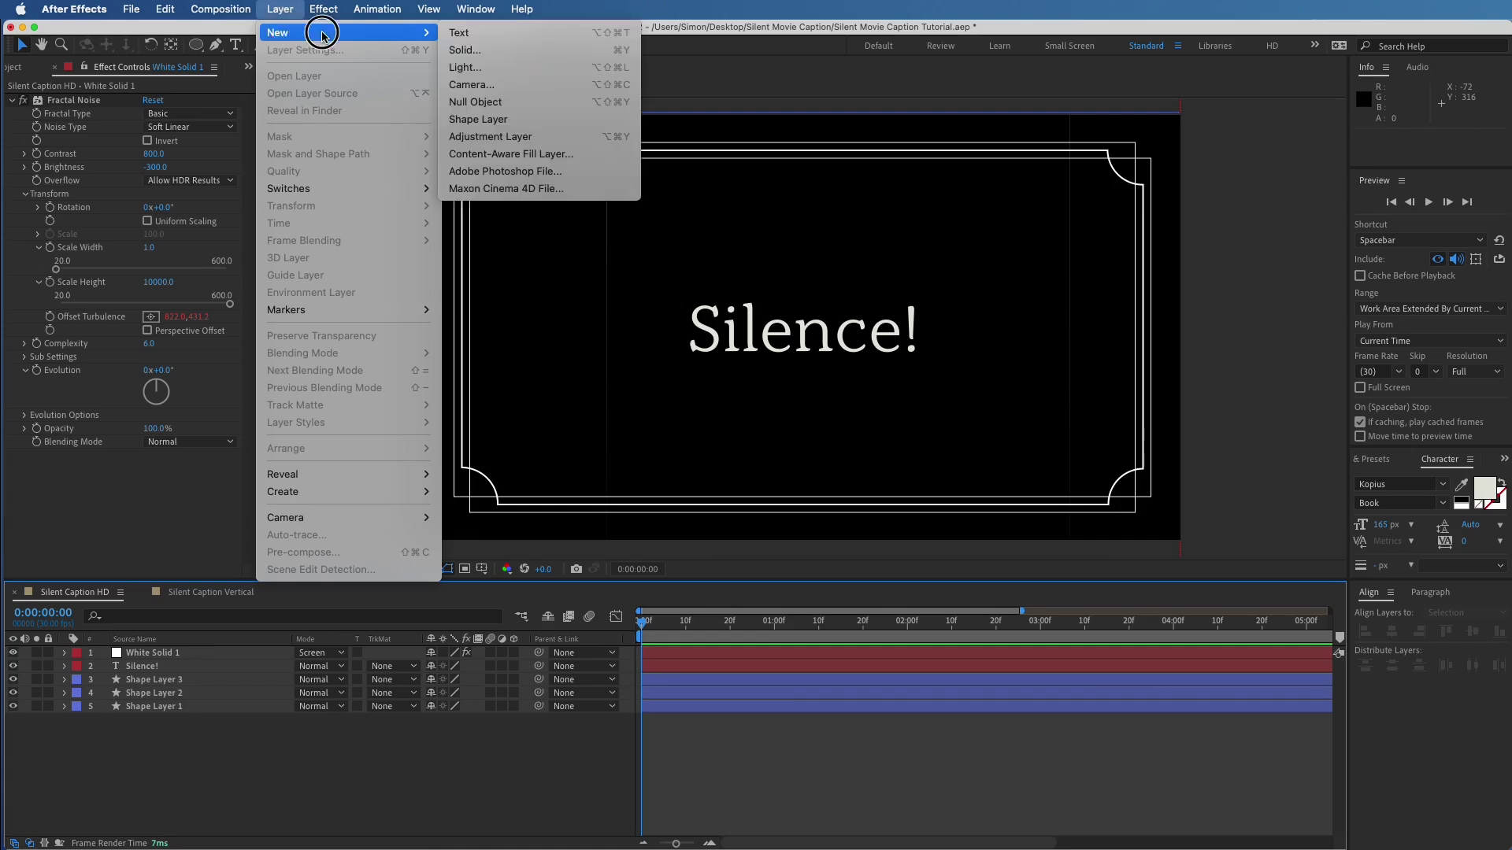
click(494, 139)
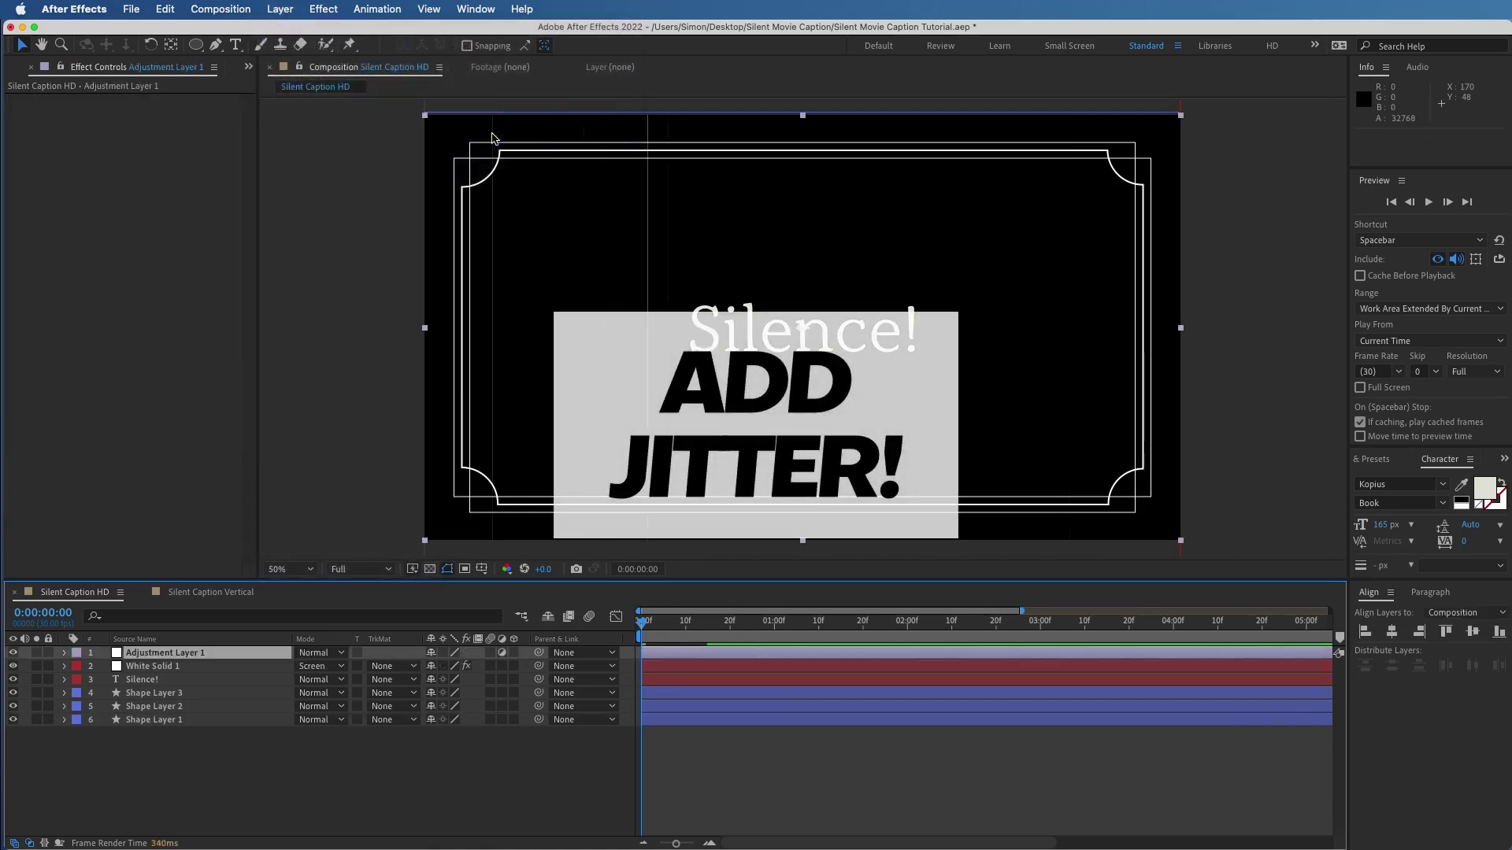
click(323, 9)
mouse_move(373, 196)
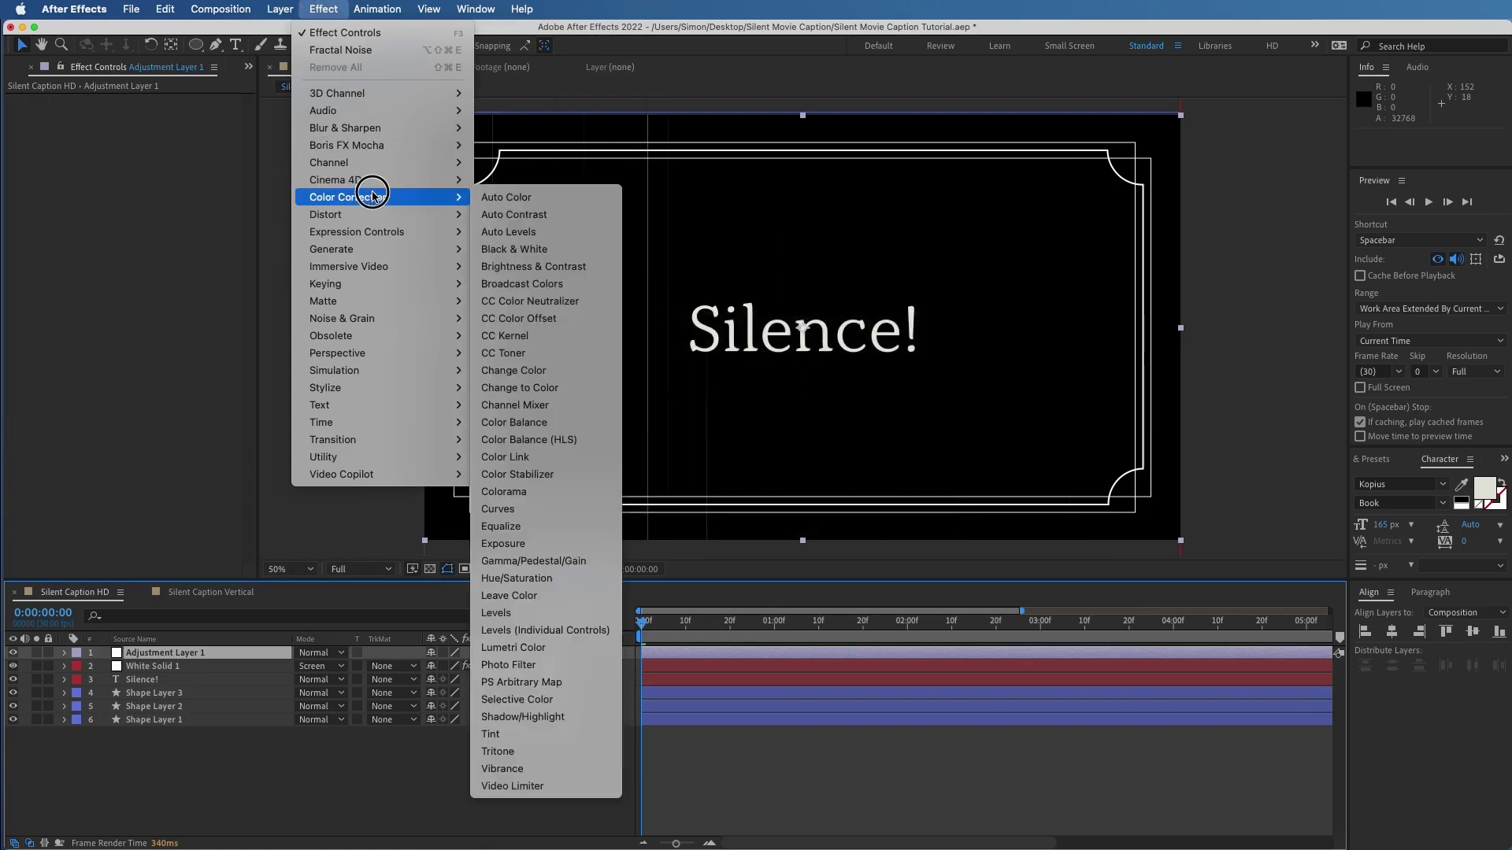
click(523, 542)
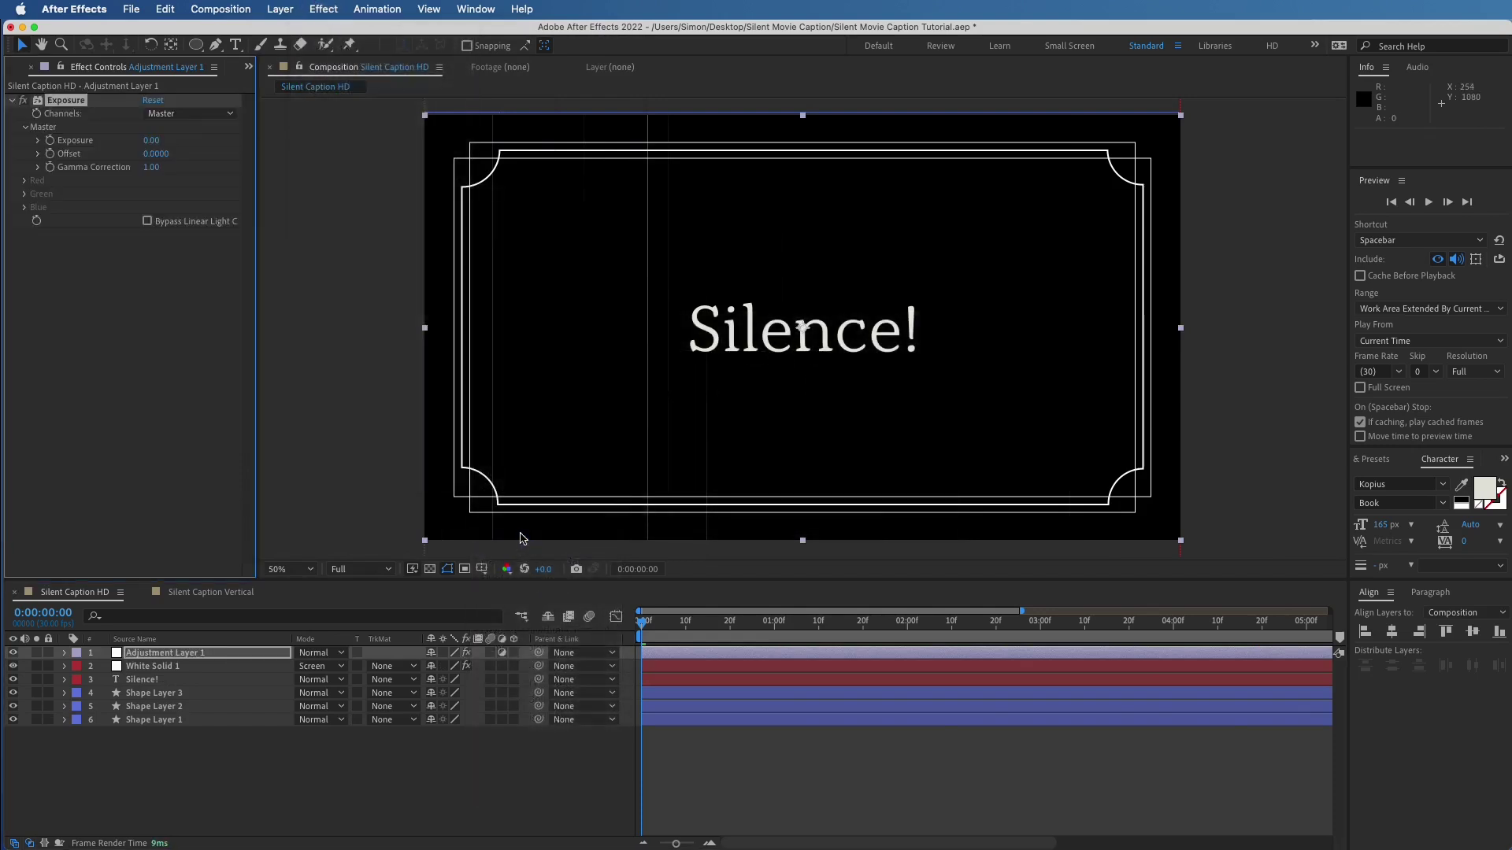
Drive the Exposure value with a wiggle(5,0.5) expression, then collapse the effect
alt+click(52, 141)
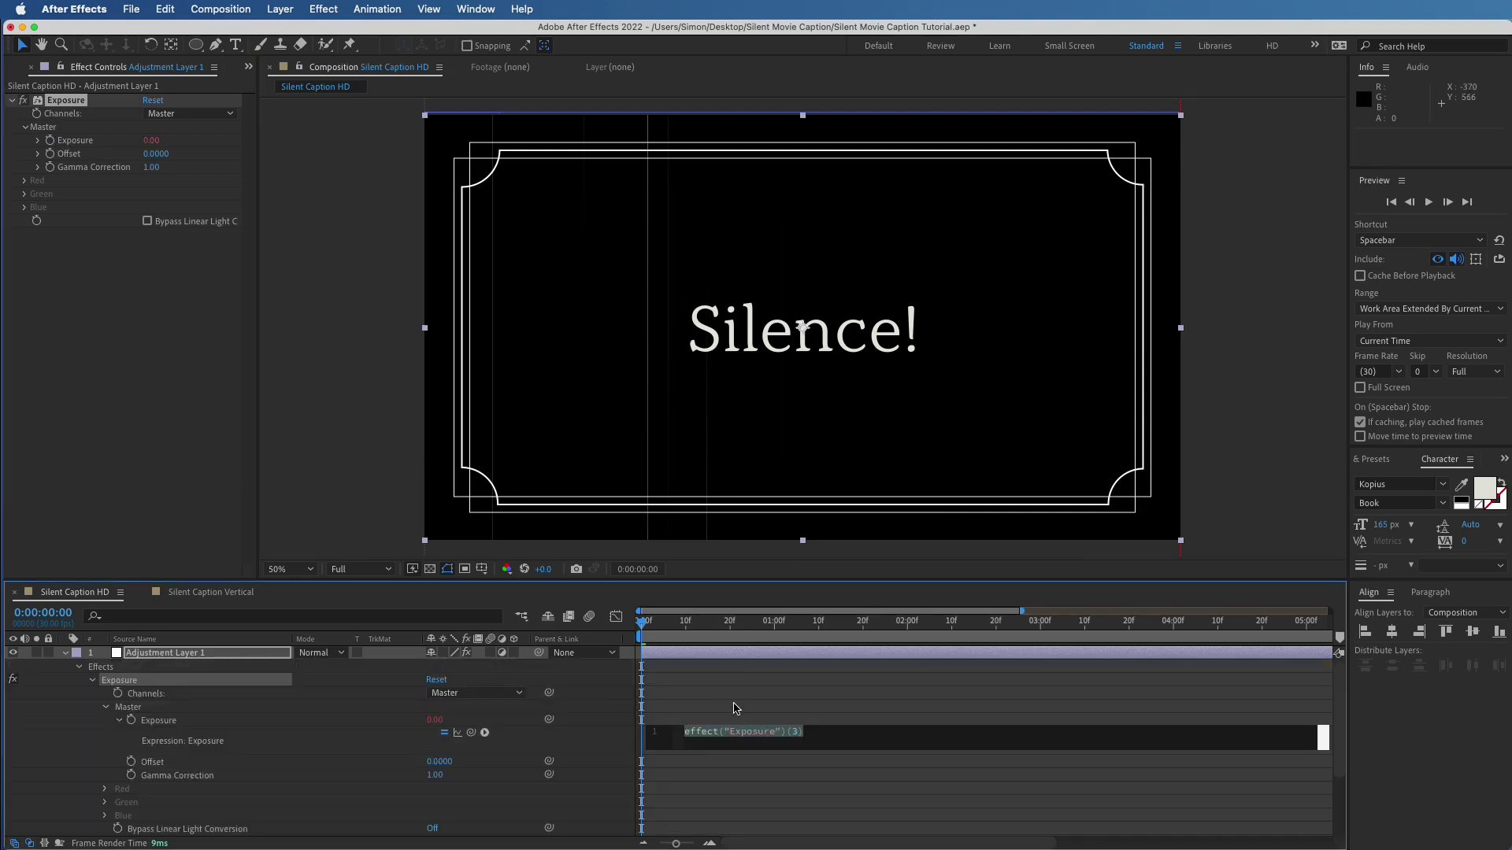
text(wiggle (5,)
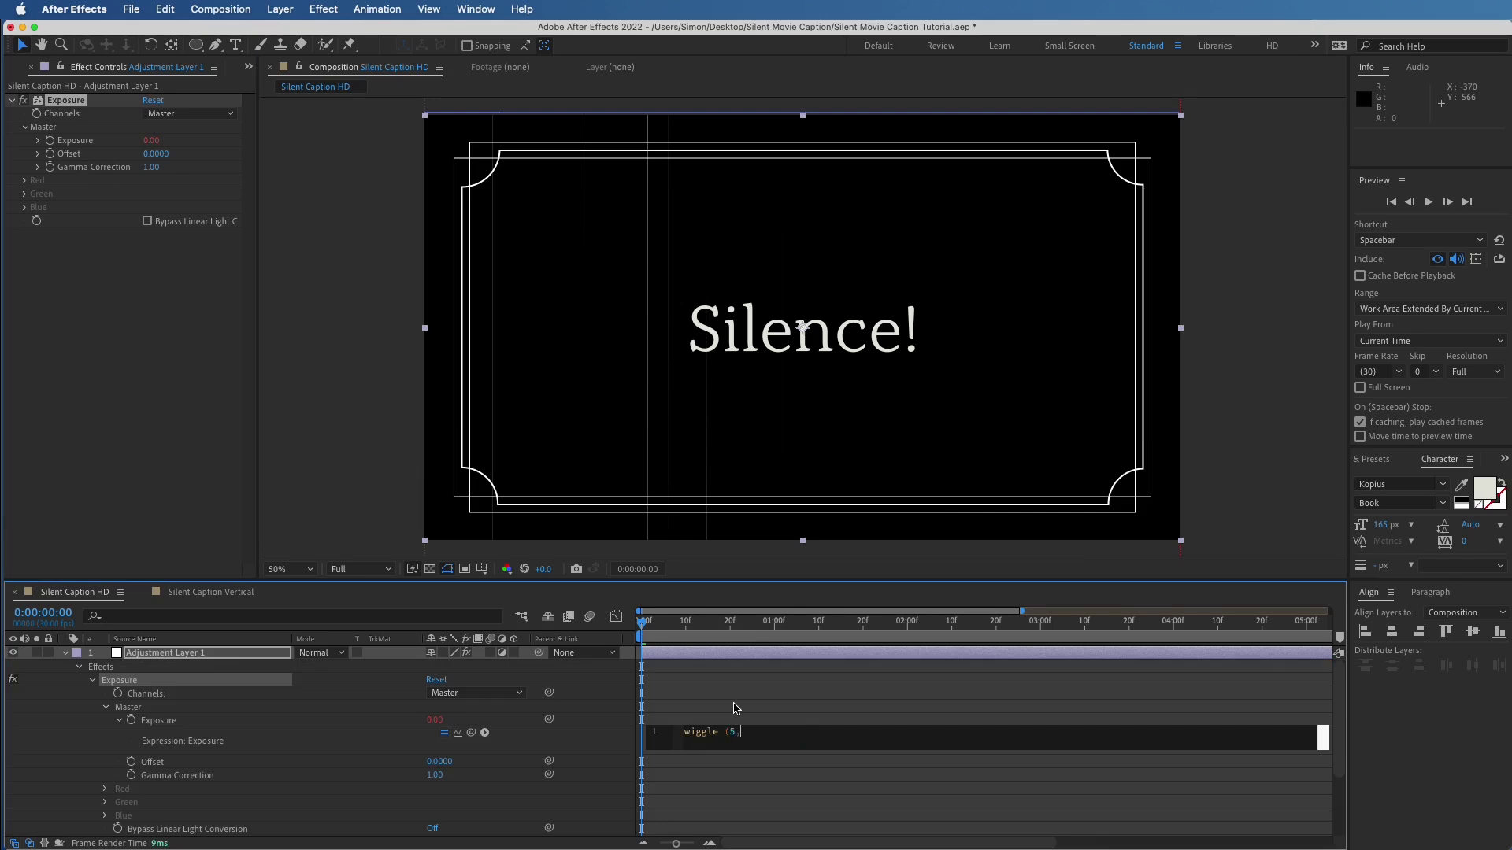
text(0.5)
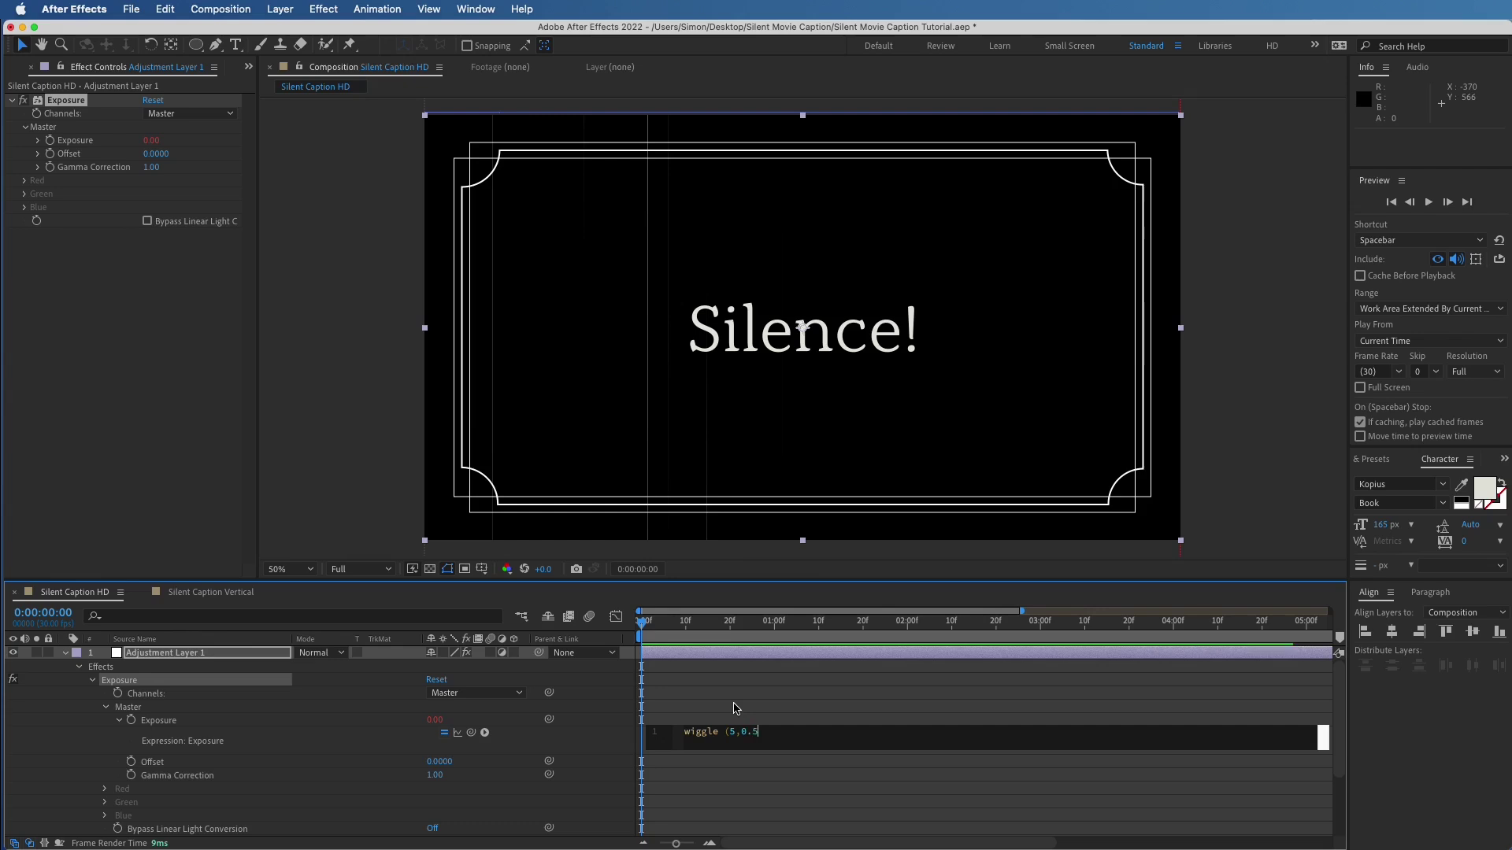
click(707, 700)
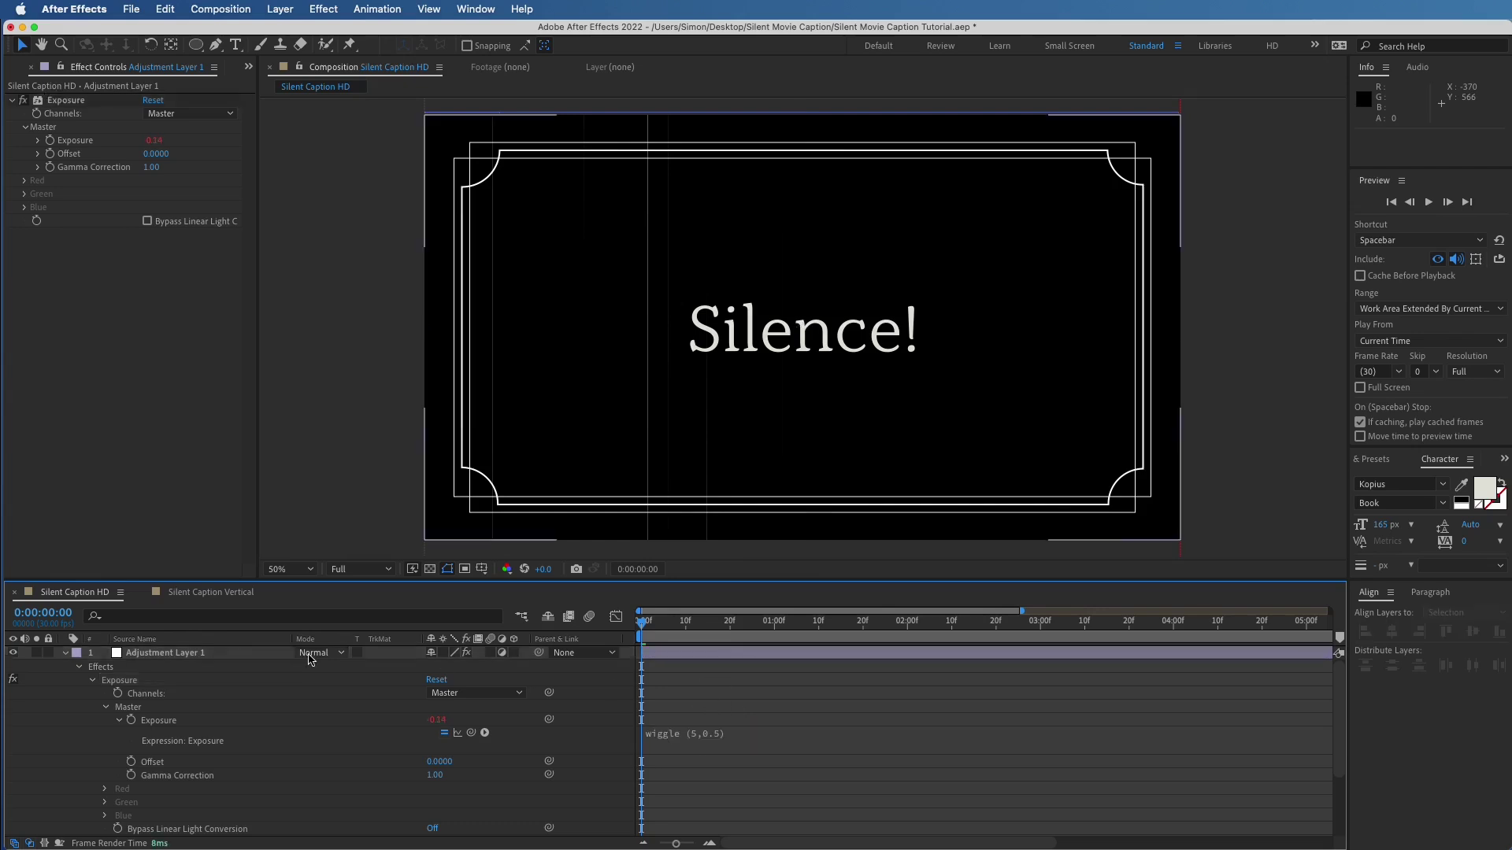
click(91, 680)
click(167, 655)
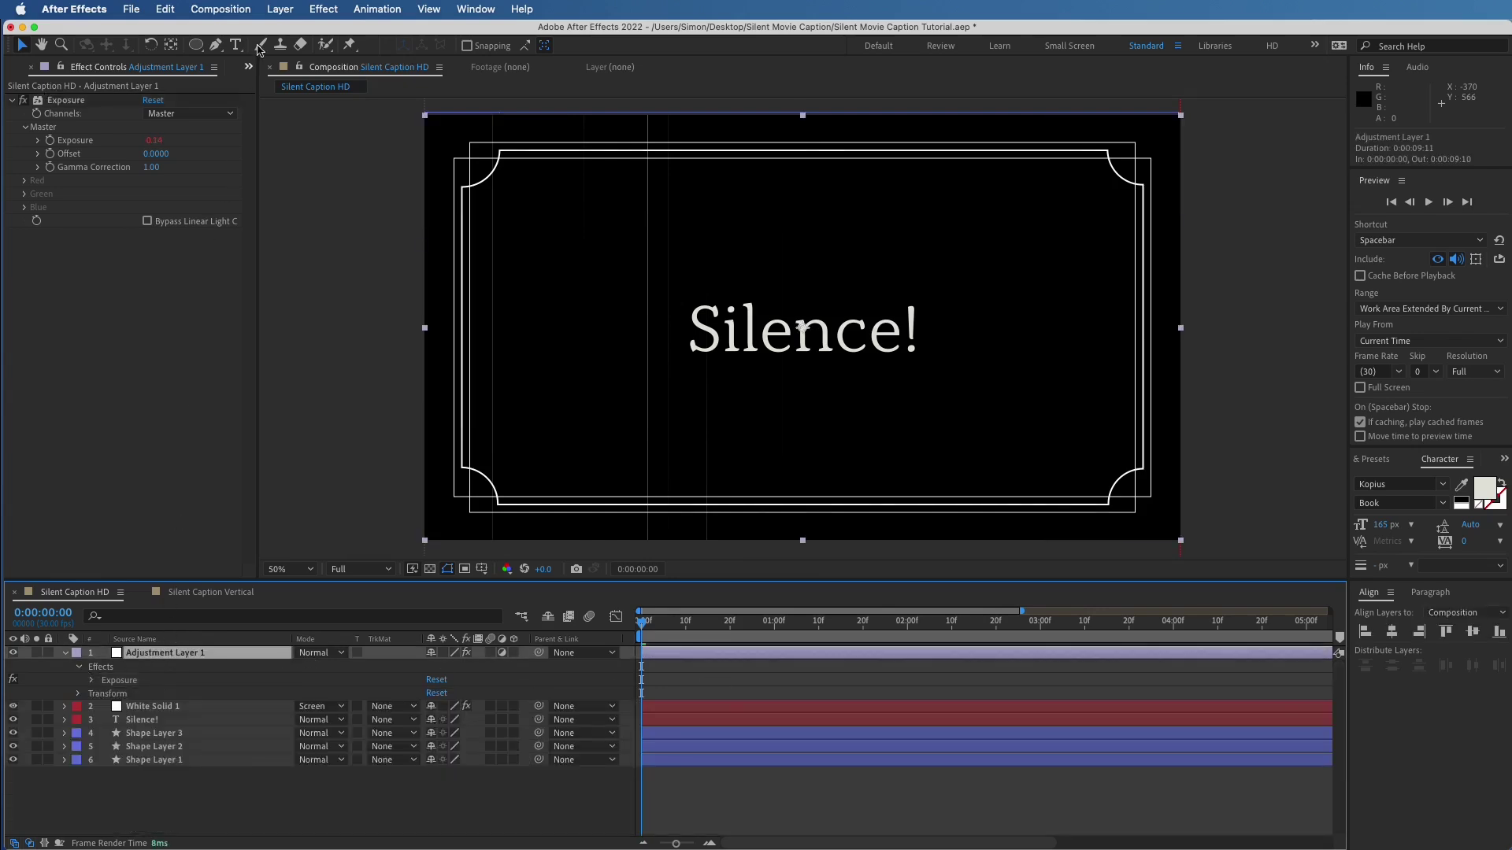
click(319, 8)
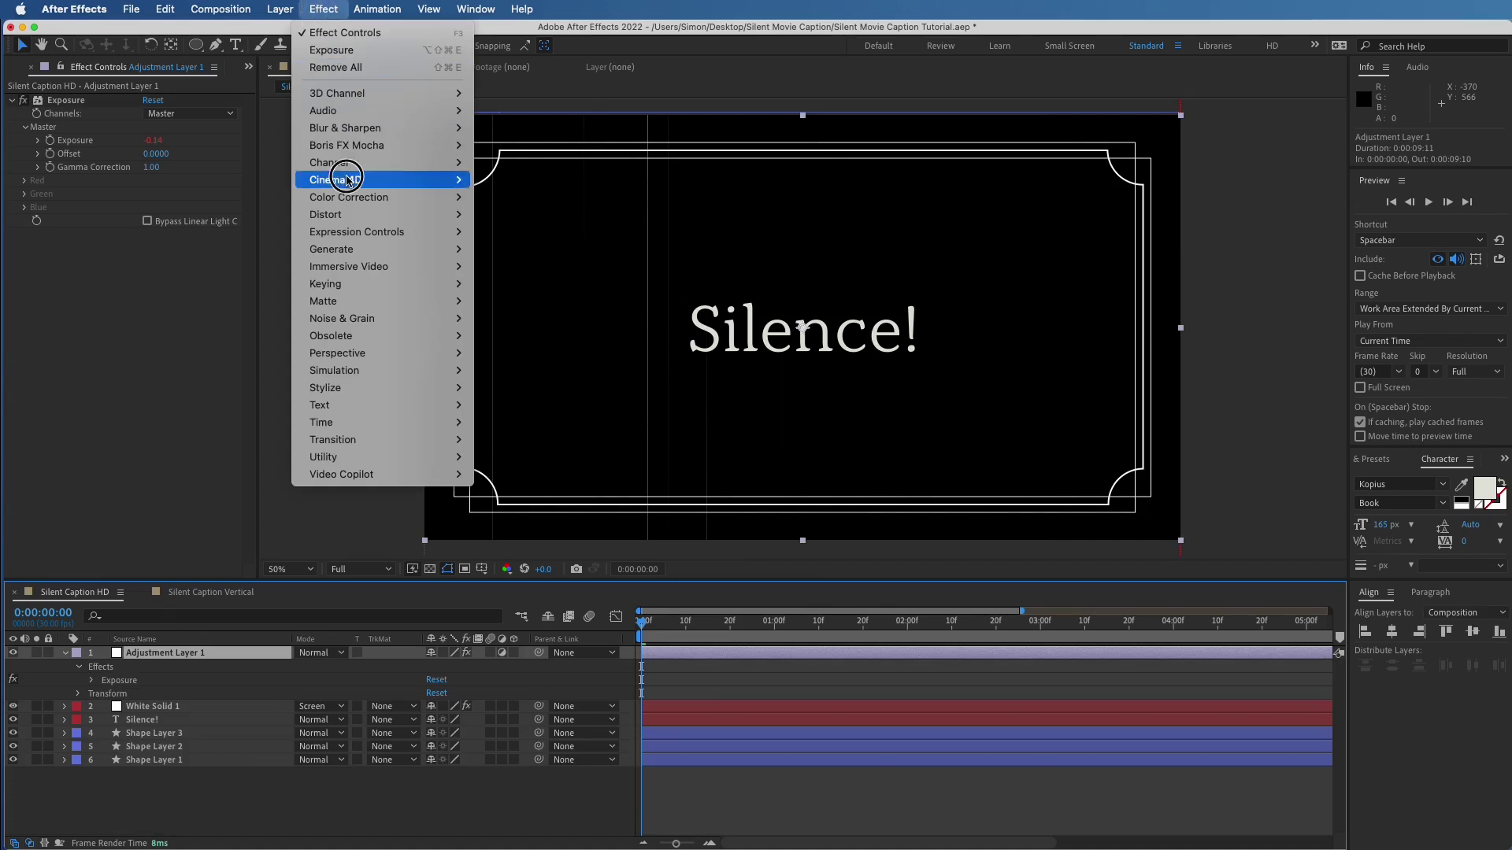
Apply Noise HLS Auto at 15% Lightness and scrub to frame 25 to check grain
mouse_move(360, 318)
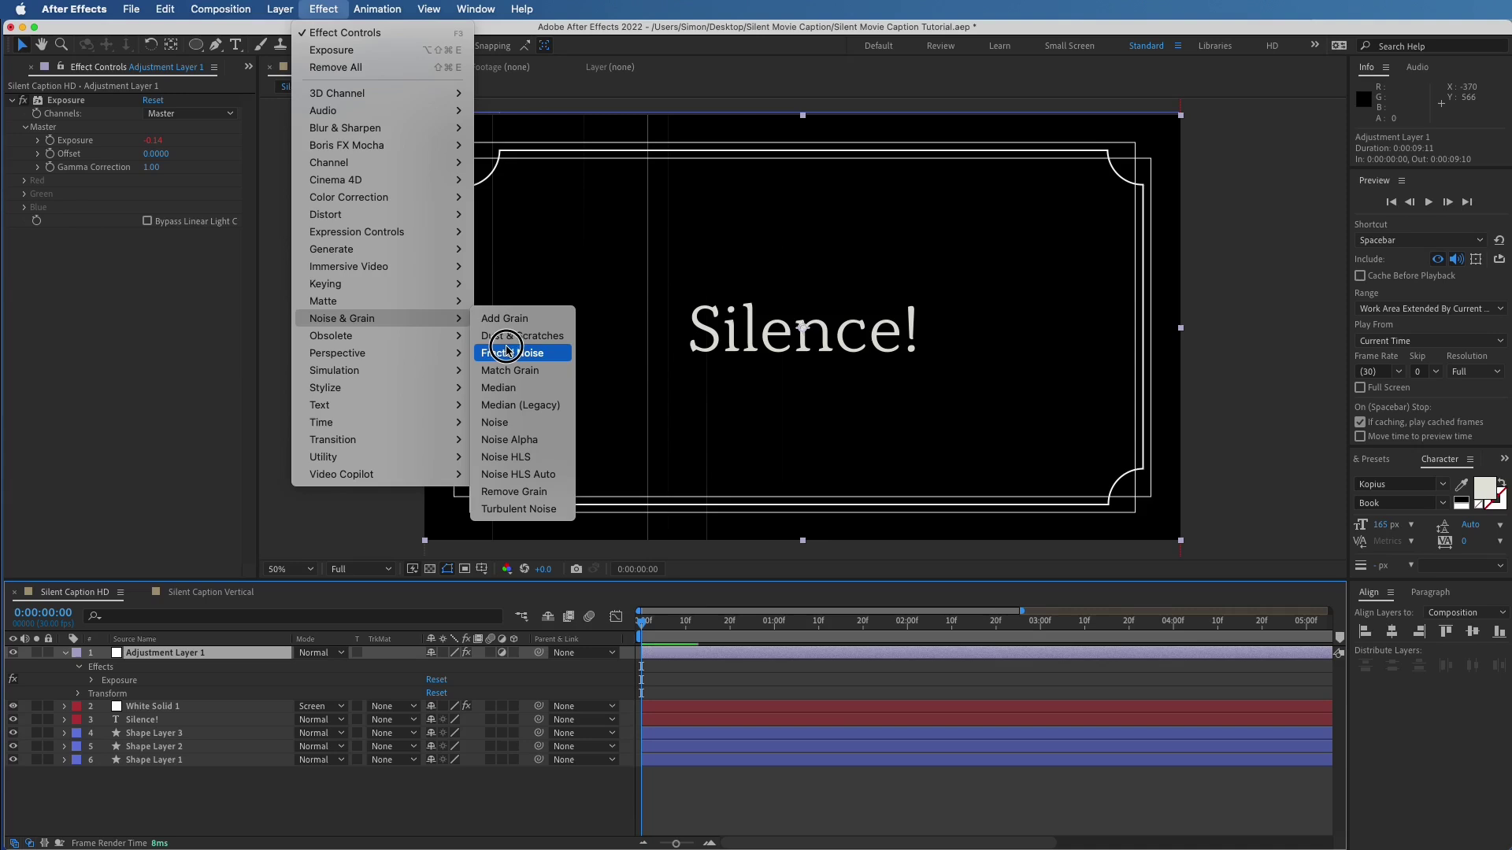
click(510, 475)
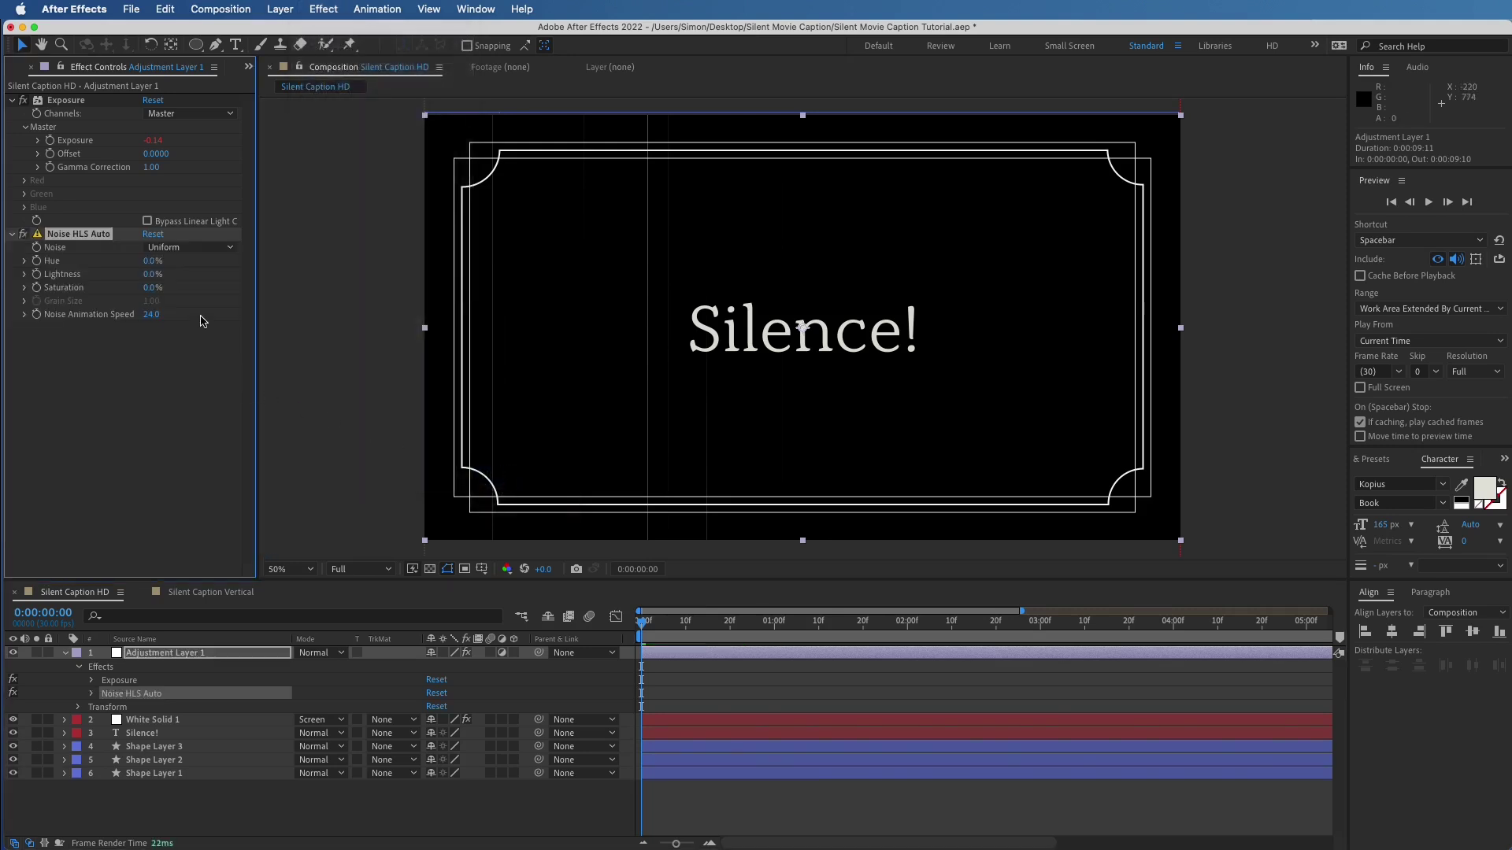
click(152, 276)
text(15)
key(Return)
drag(700, 626, 740, 628)
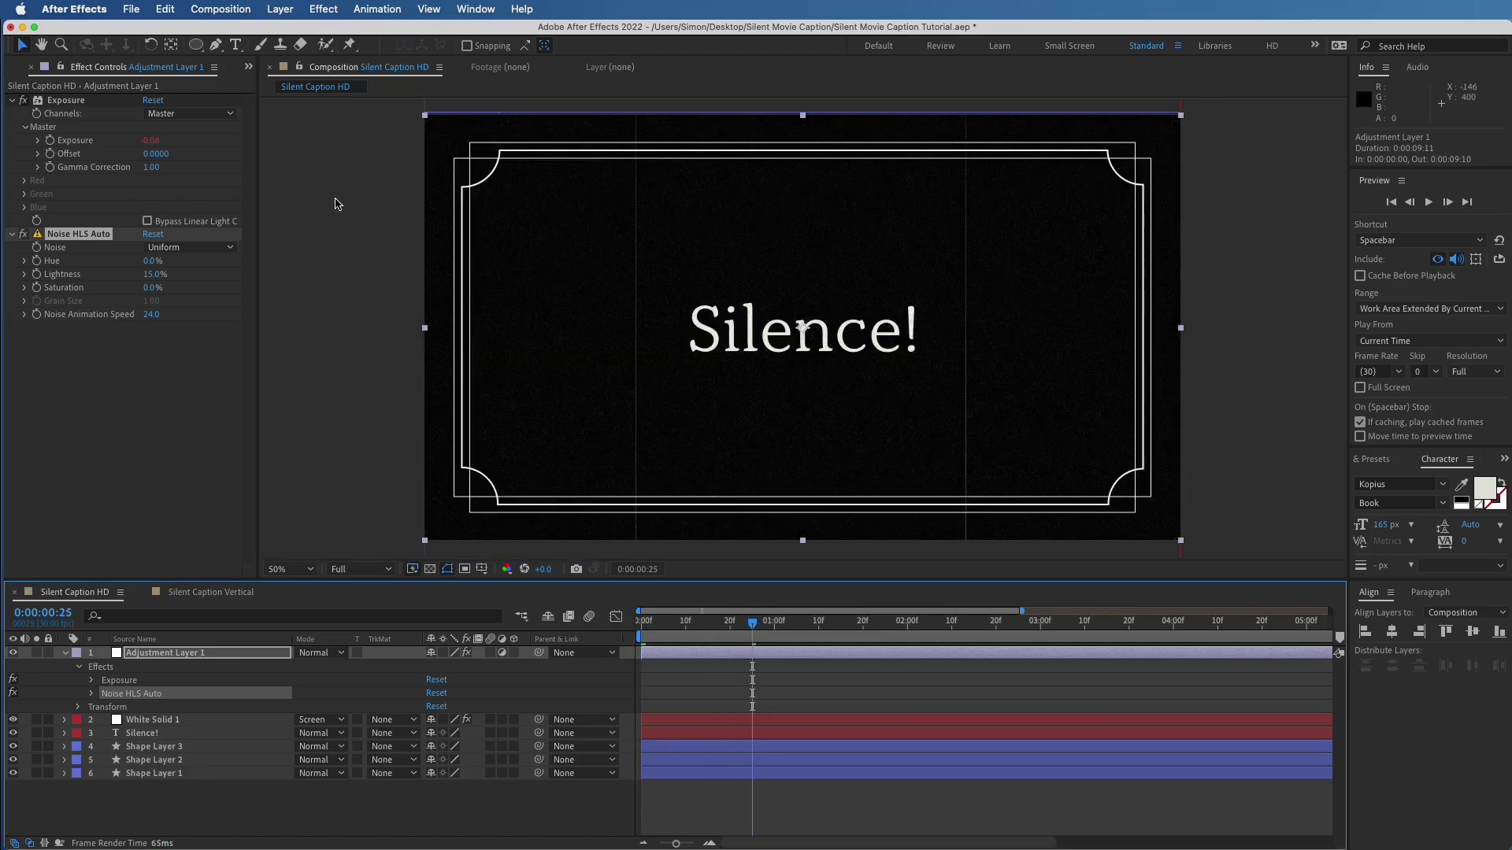
Add a Transform effect with Position driven by wiggle(10,3), then collapse the layer
click(335, 8)
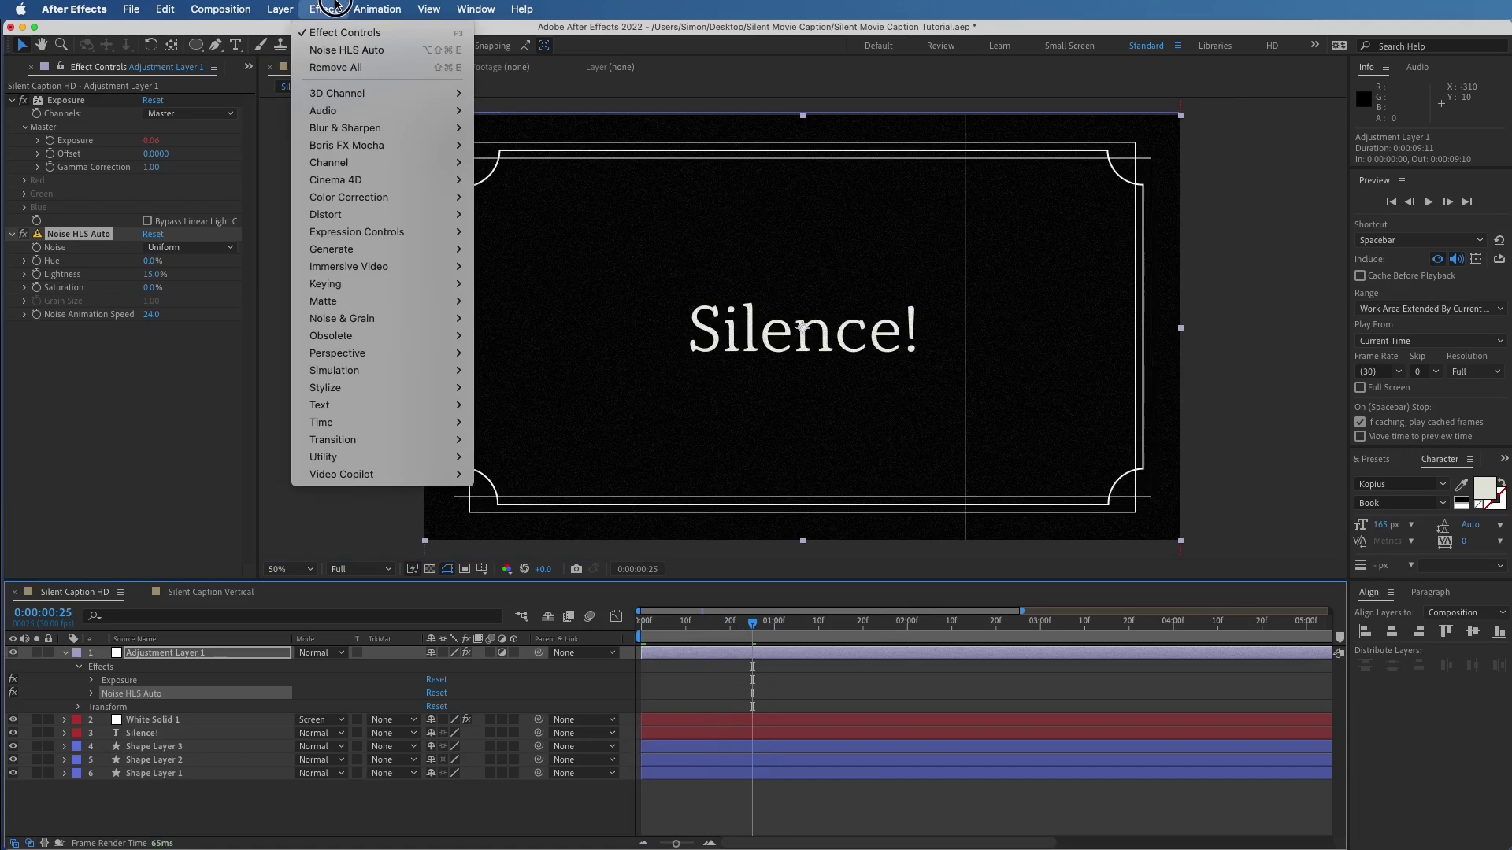
mouse_move(337, 214)
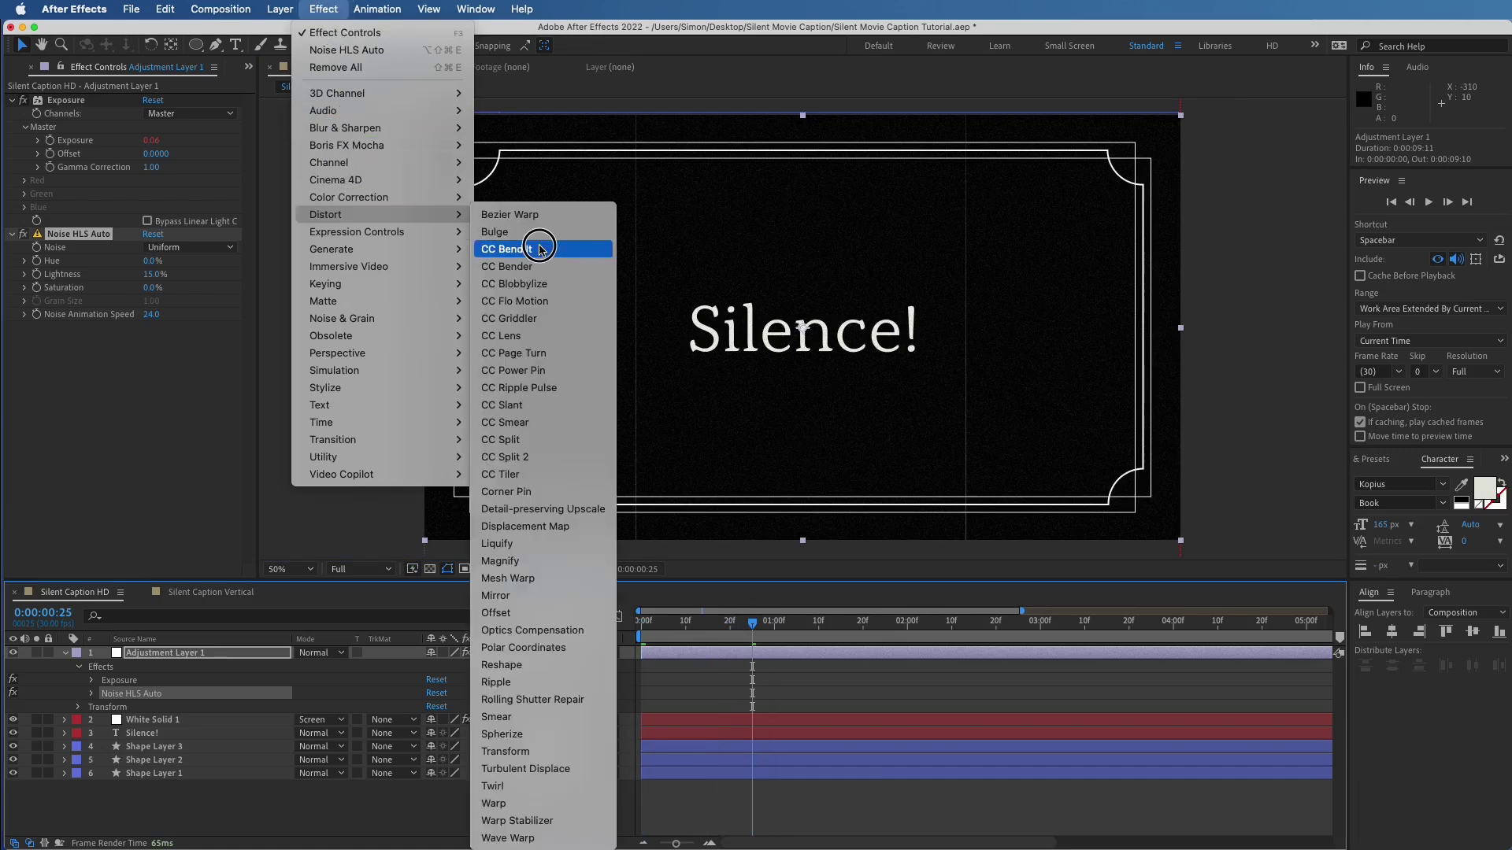
click(543, 751)
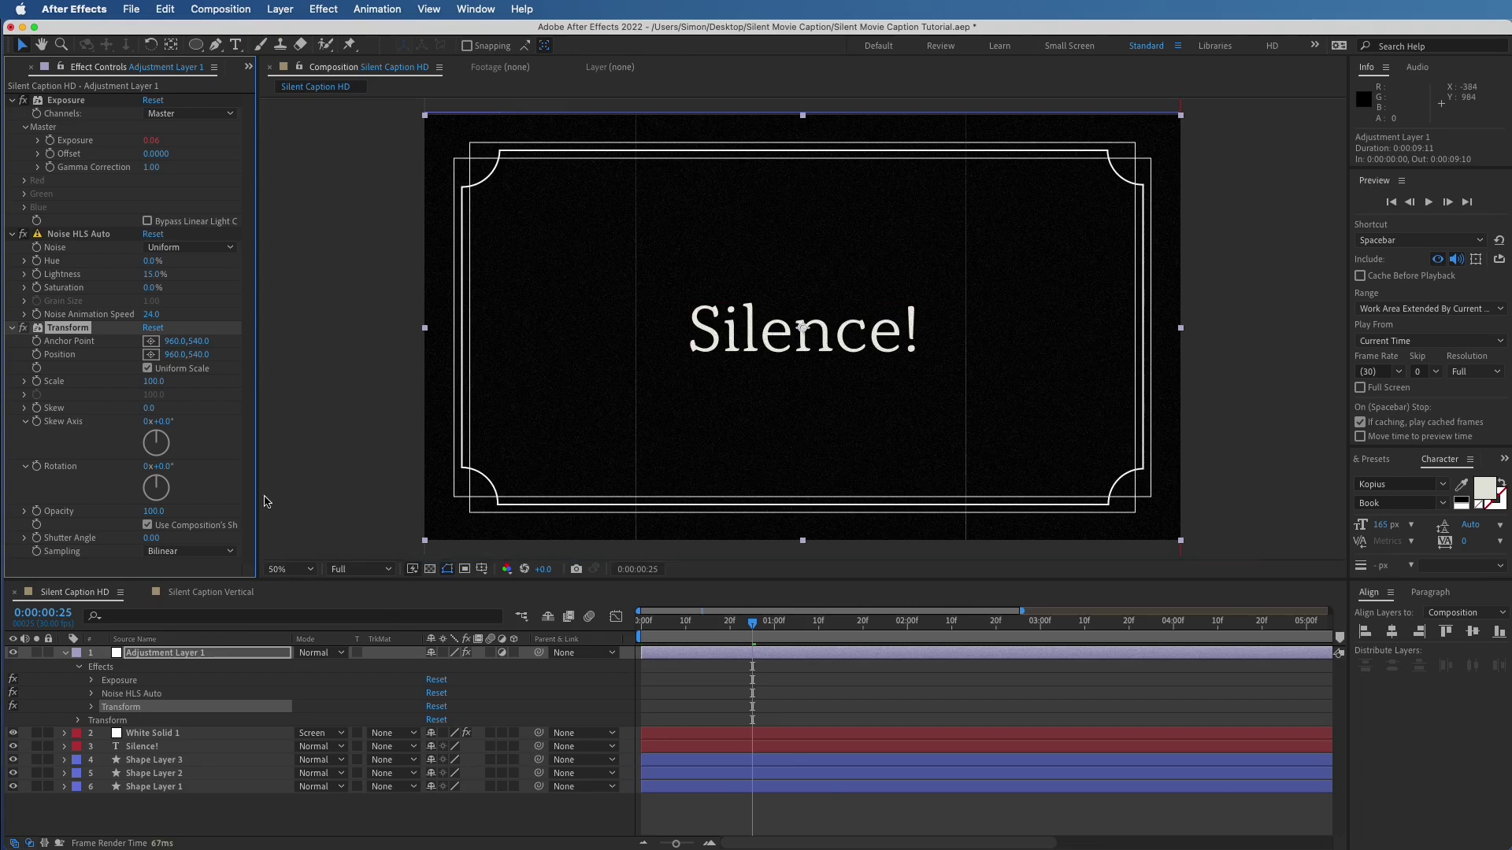
alt+click(37, 354)
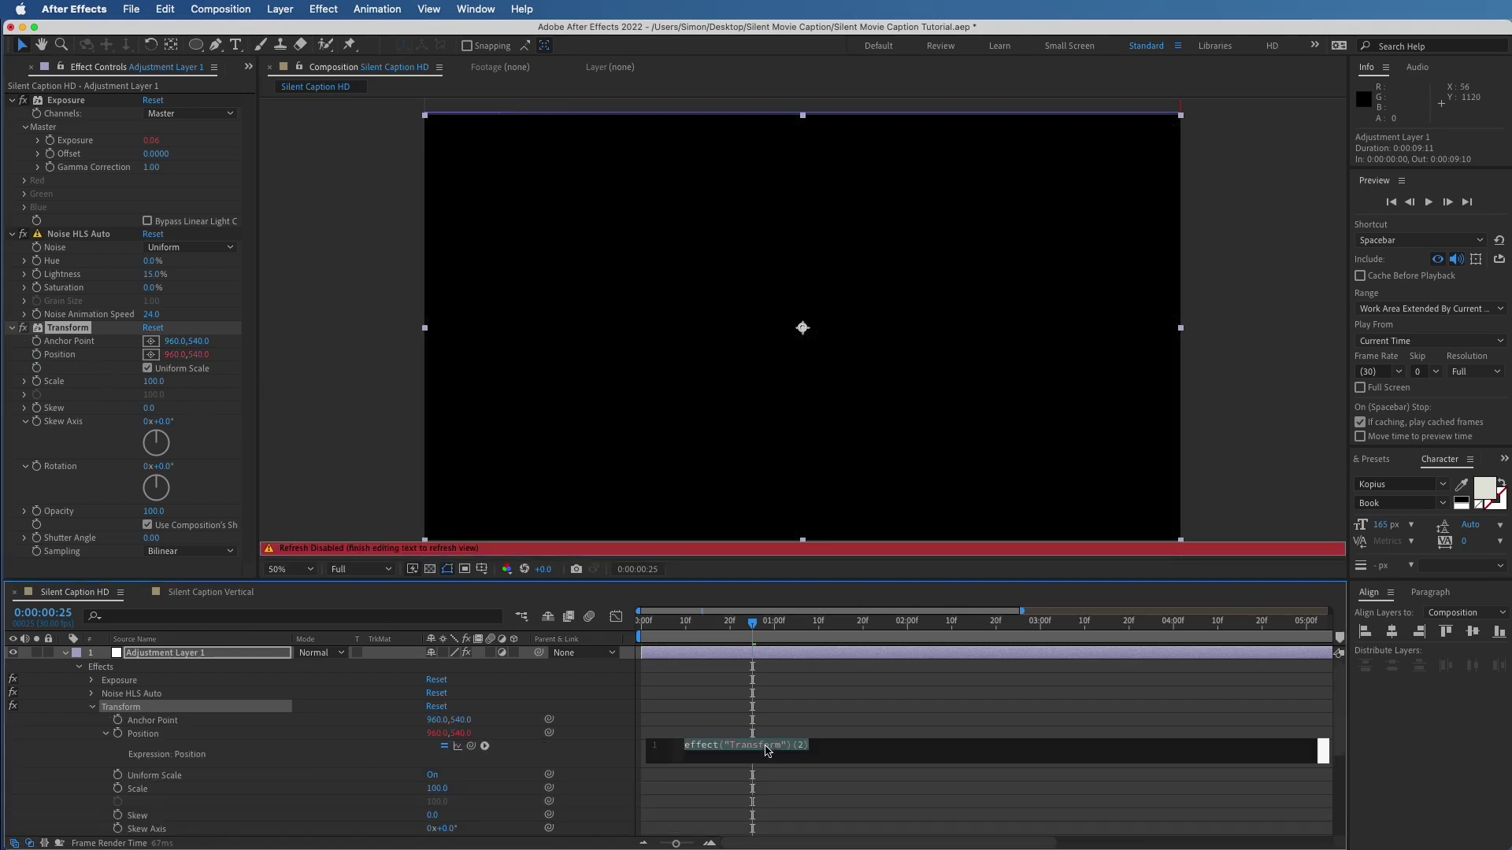
text(wiggle ()
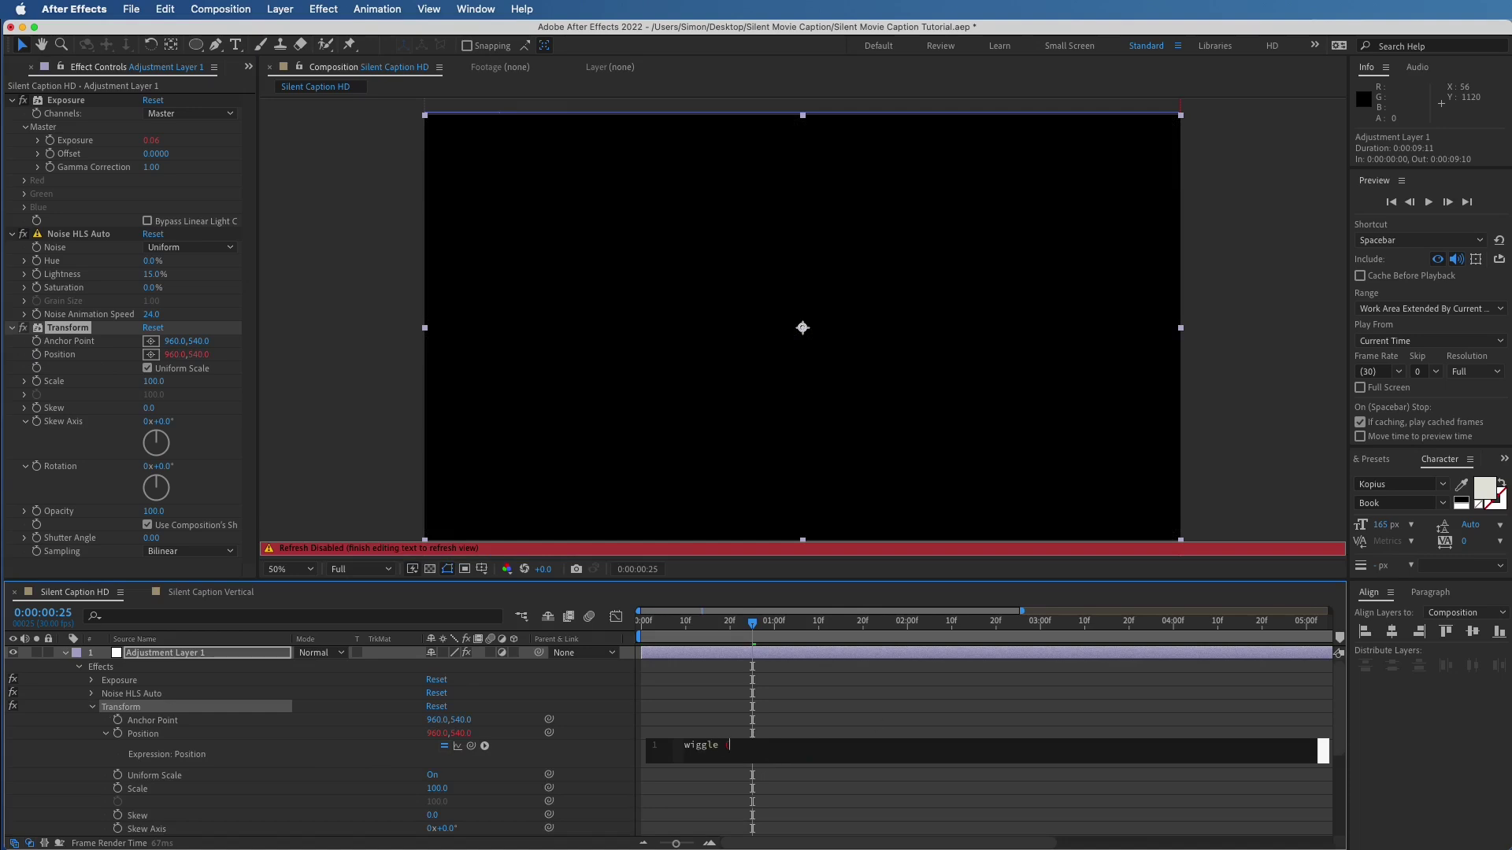
click(723, 749)
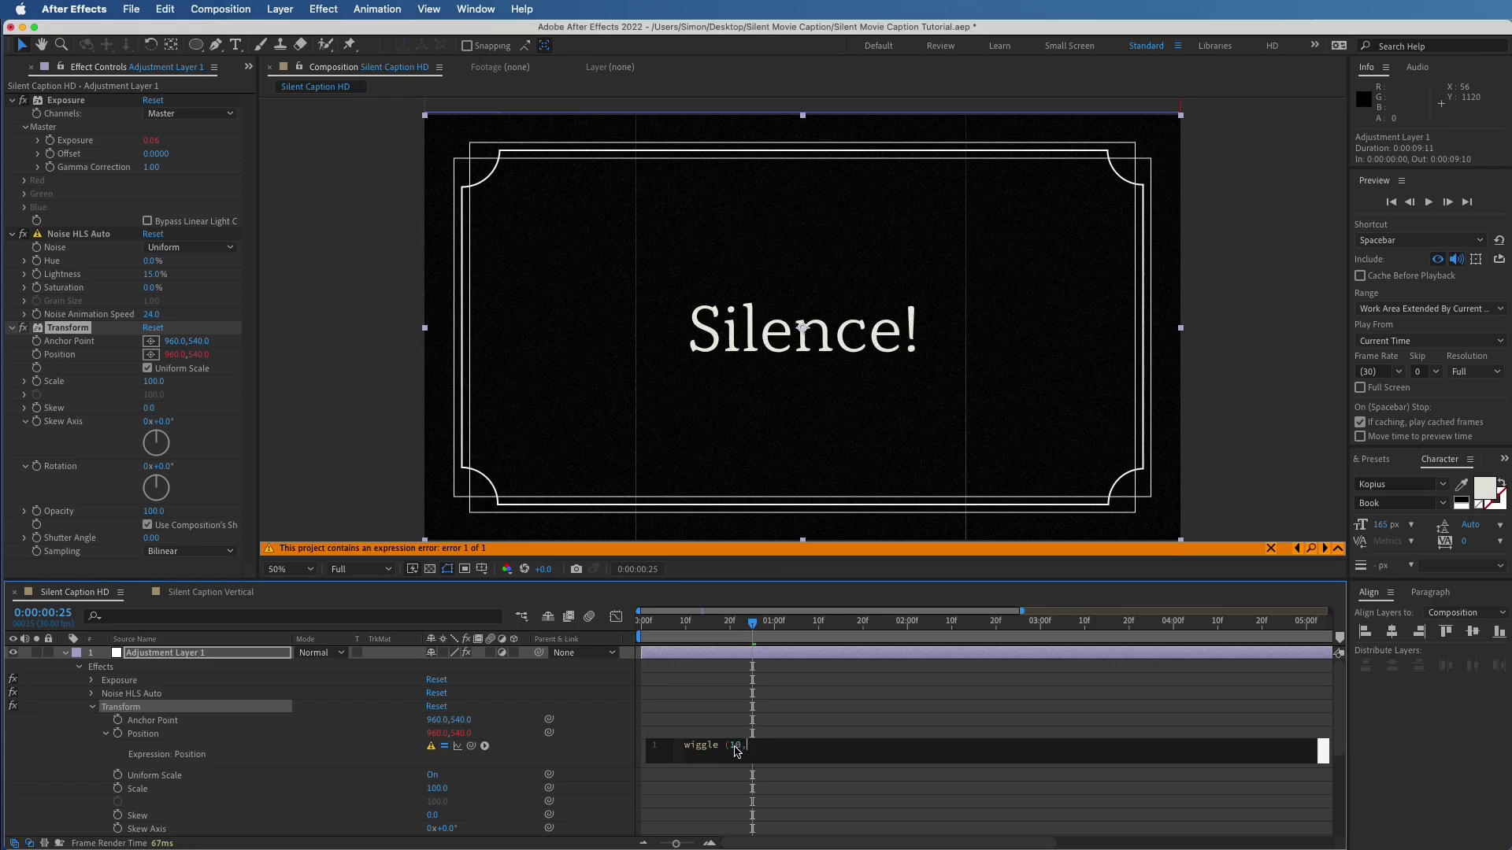
click(783, 735)
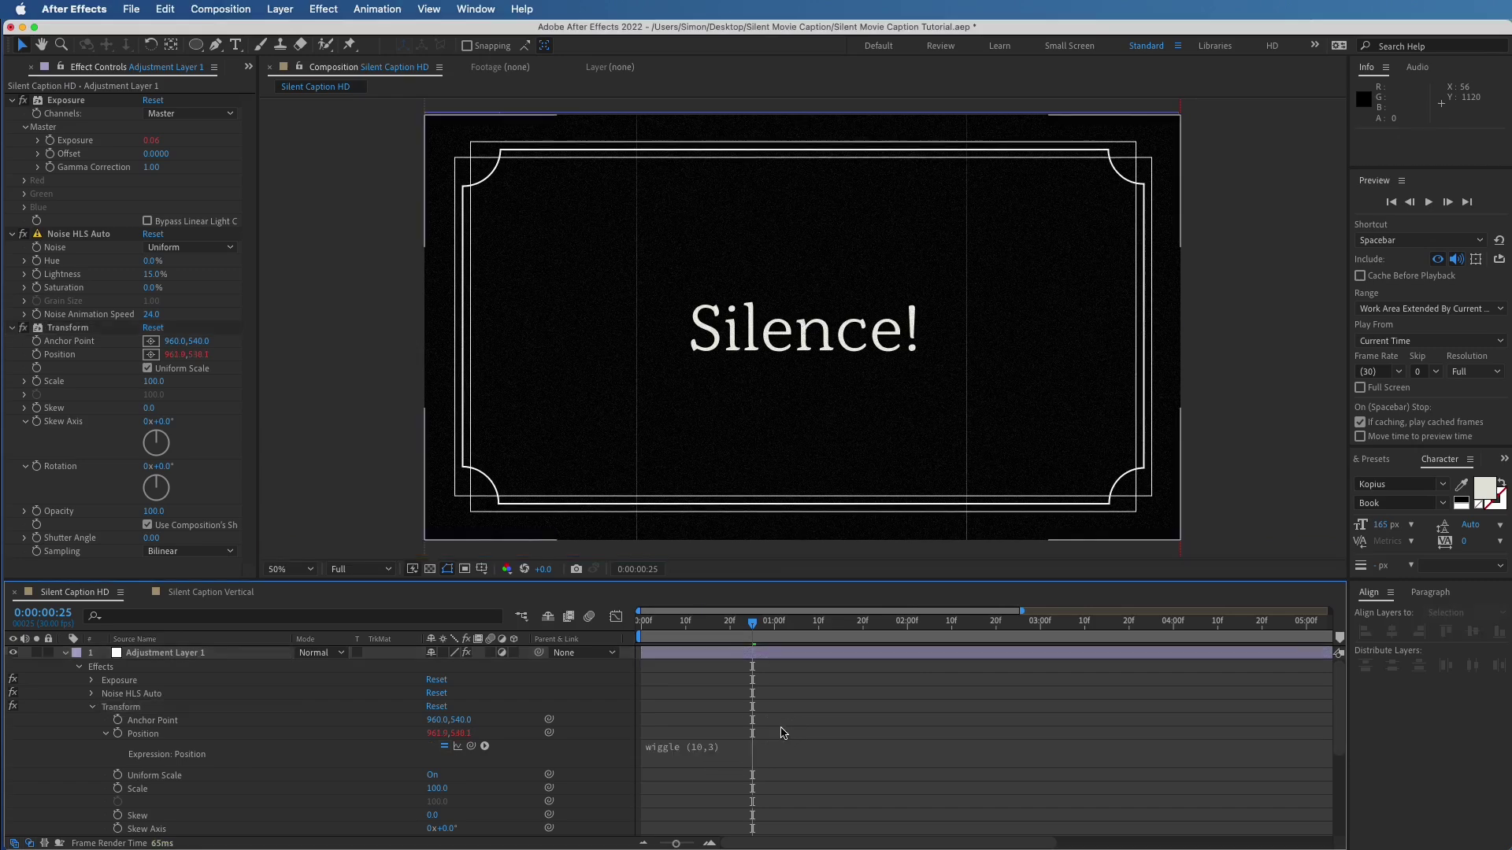
click(64, 659)
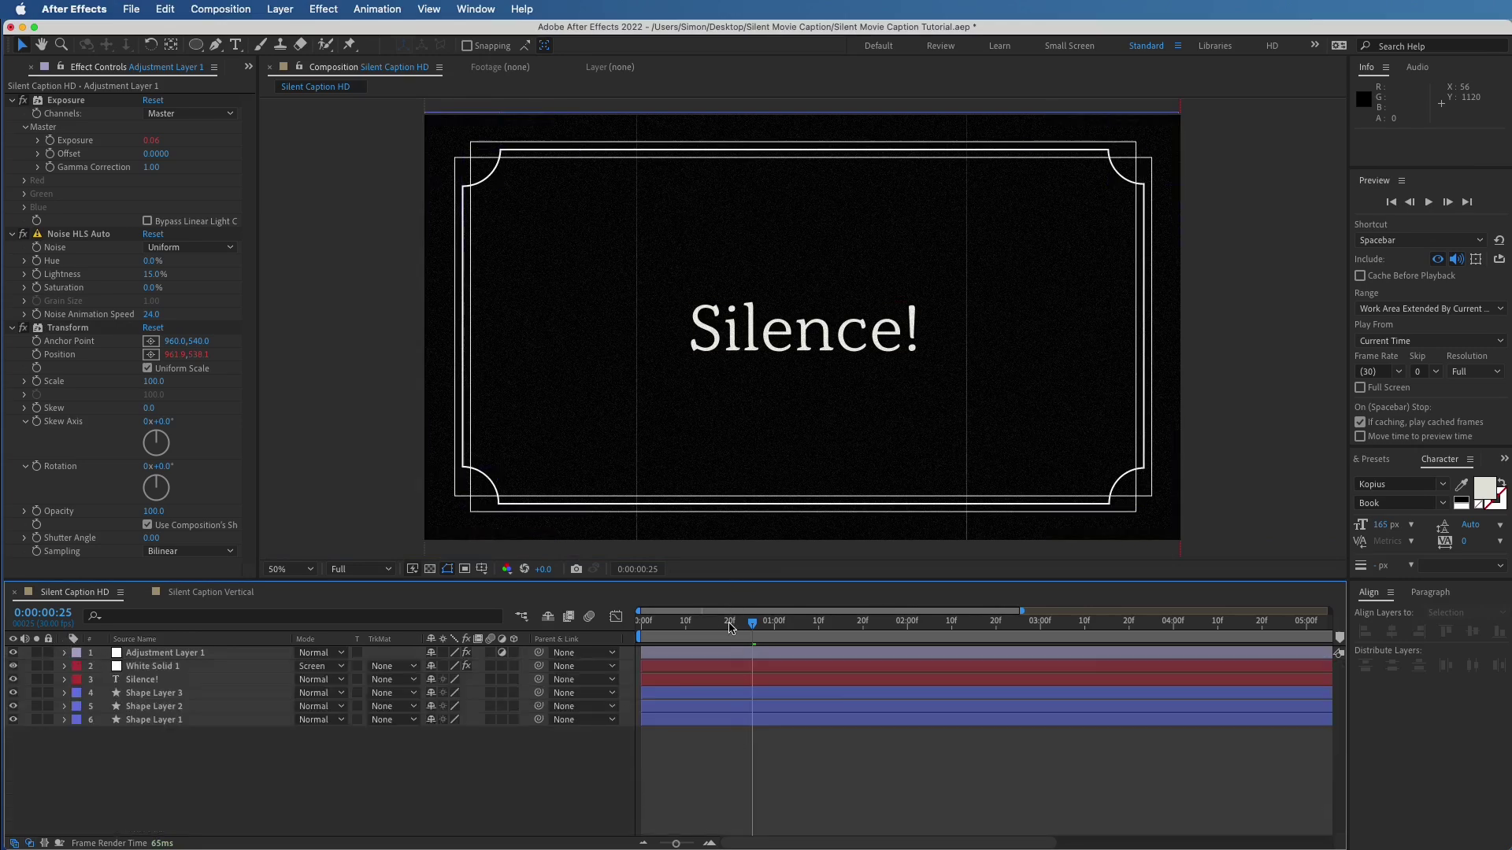
Play the Silent Caption HD comp preview from frame 0
click(639, 622)
key(space)
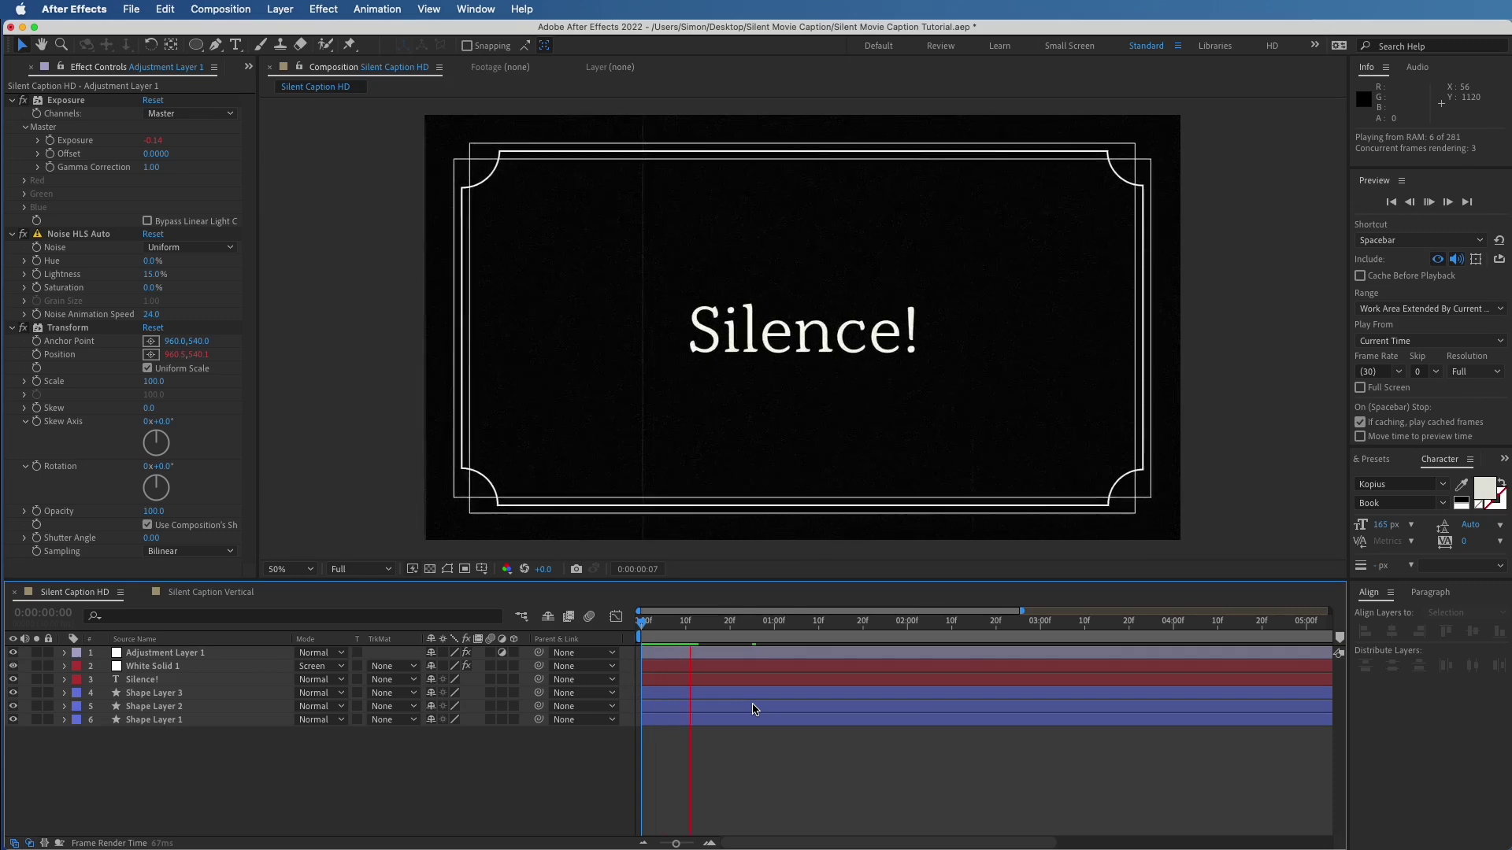